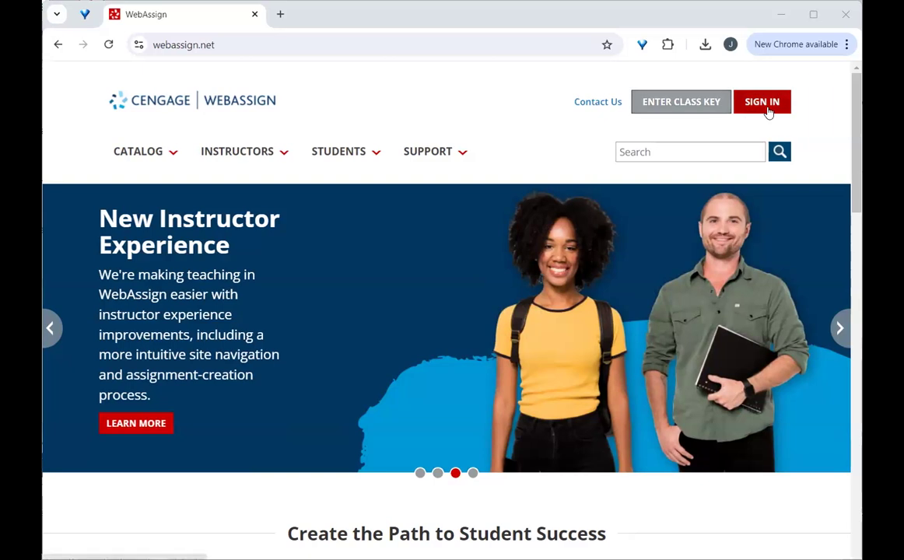
Sign in to the WebAssign instructor account from the webassign.net home page using the saved username.
{"action": "left_click", "coordinate": [252, 48]}
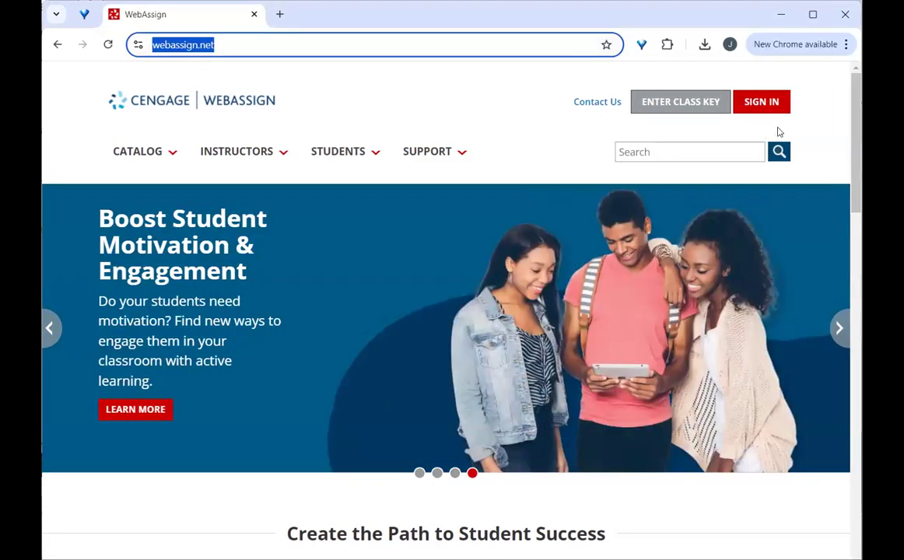
{"action": "left_click", "coordinate": [763, 104]}
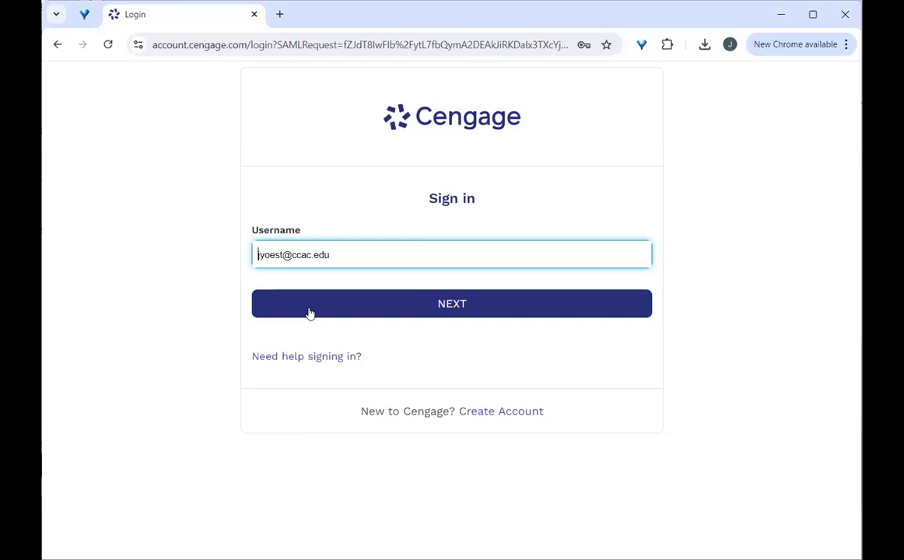
{"action": "left_click", "coordinate": [309, 312]}
{"action": "left_click", "coordinate": [360, 367]}
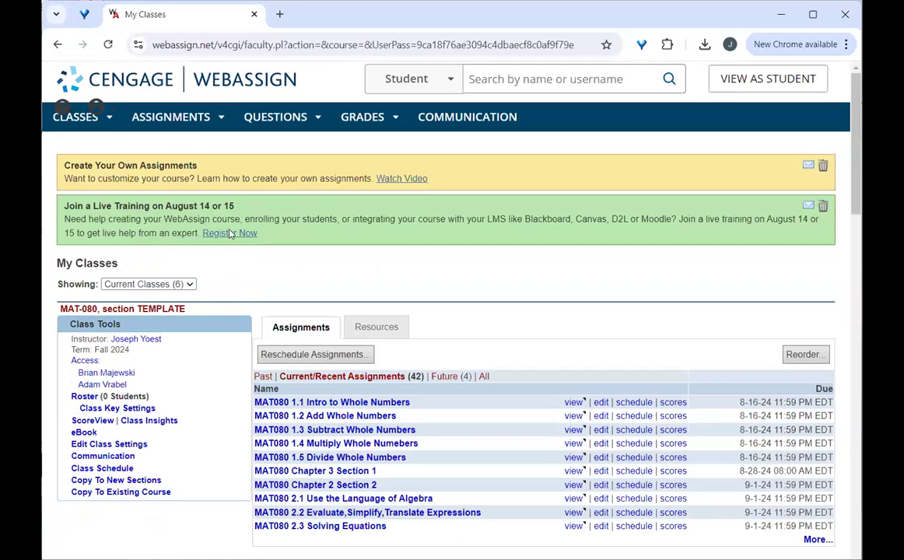
Look over the current classes, their class tools and assignments, and the options for filtering which classes are shown.
{"action": "scroll", "coordinate": [248, 288], "scroll_direction": "down", "scroll_amount": 2}
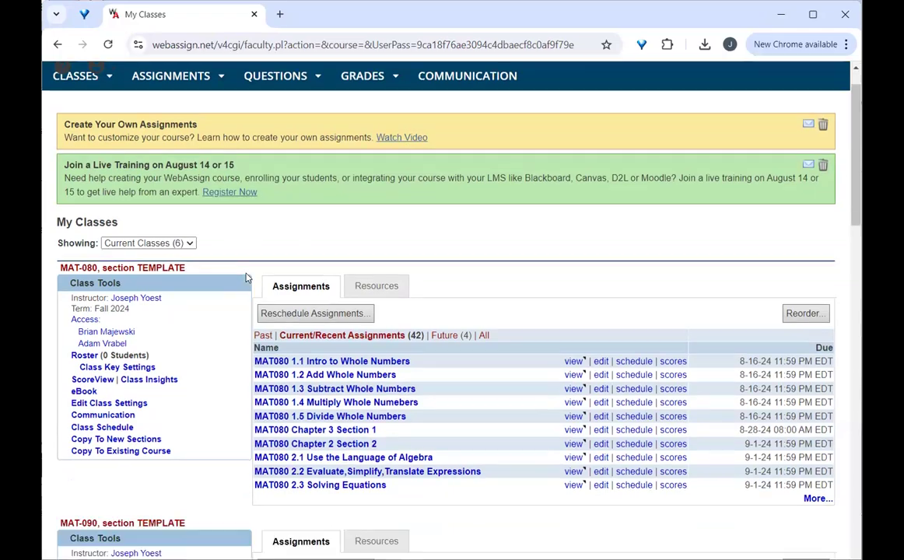
{"action": "scroll", "coordinate": [246, 277], "scroll_direction": "down", "scroll_amount": 3}
{"action": "scroll", "coordinate": [246, 277], "scroll_direction": "up", "scroll_amount": 5}
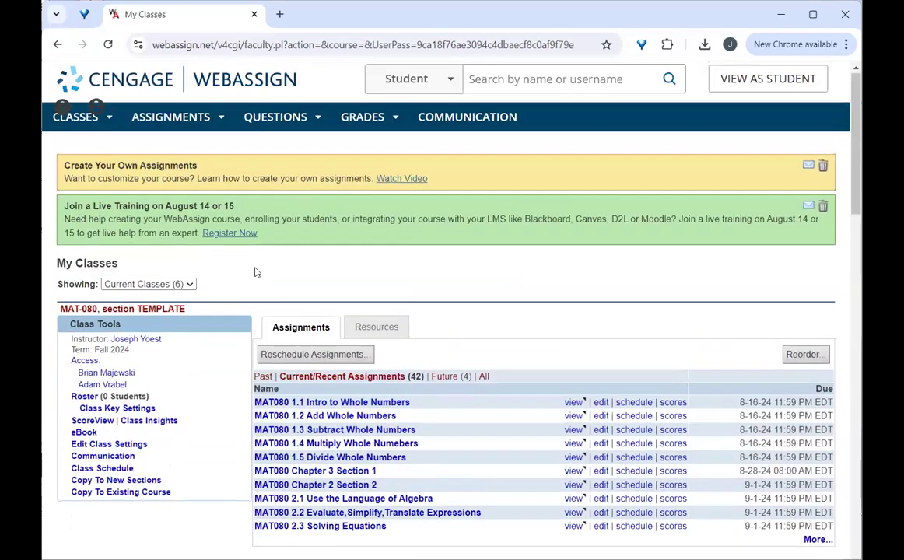
{"action": "scroll", "coordinate": [221, 250], "scroll_direction": "down", "scroll_amount": 1}
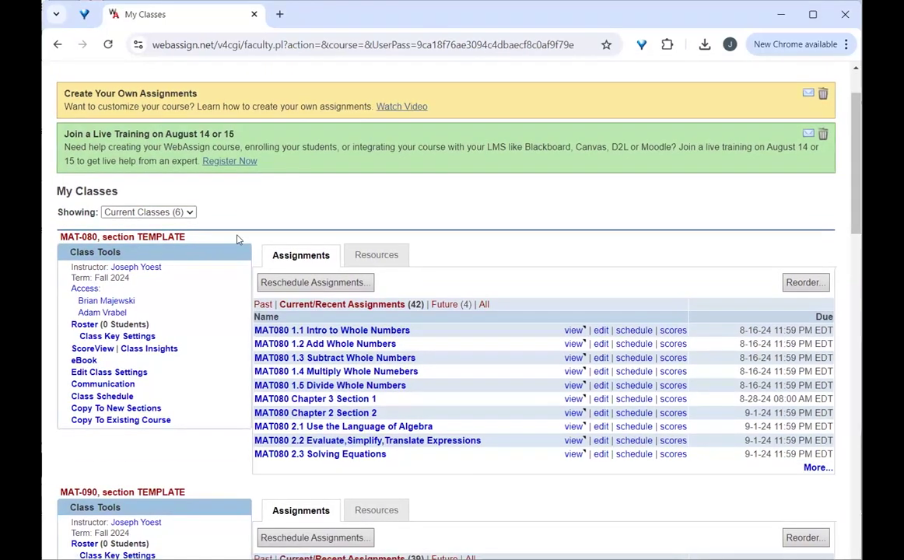
{"action": "scroll", "coordinate": [238, 214], "scroll_direction": "down", "scroll_amount": 1}
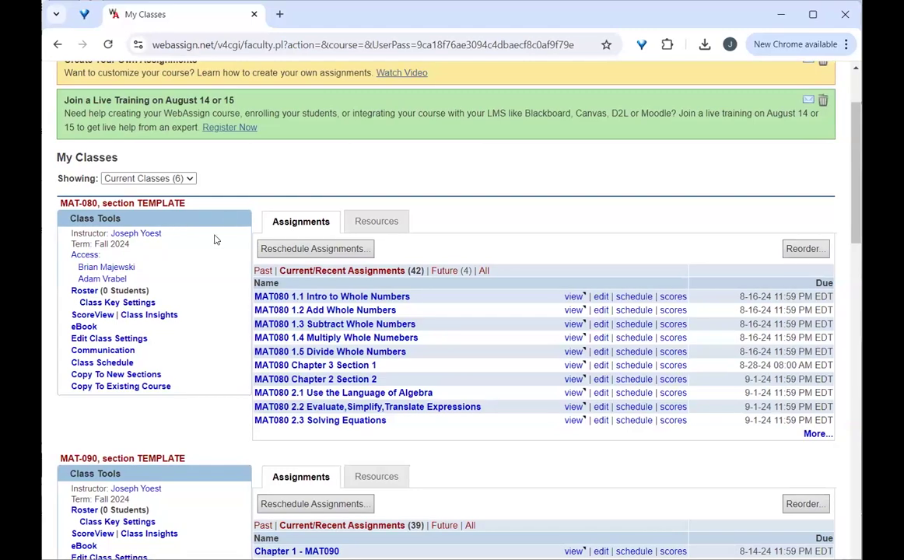
{"action": "scroll", "coordinate": [216, 240], "scroll_direction": "down", "scroll_amount": 7}
{"action": "scroll", "coordinate": [217, 239], "scroll_direction": "up", "scroll_amount": 6}
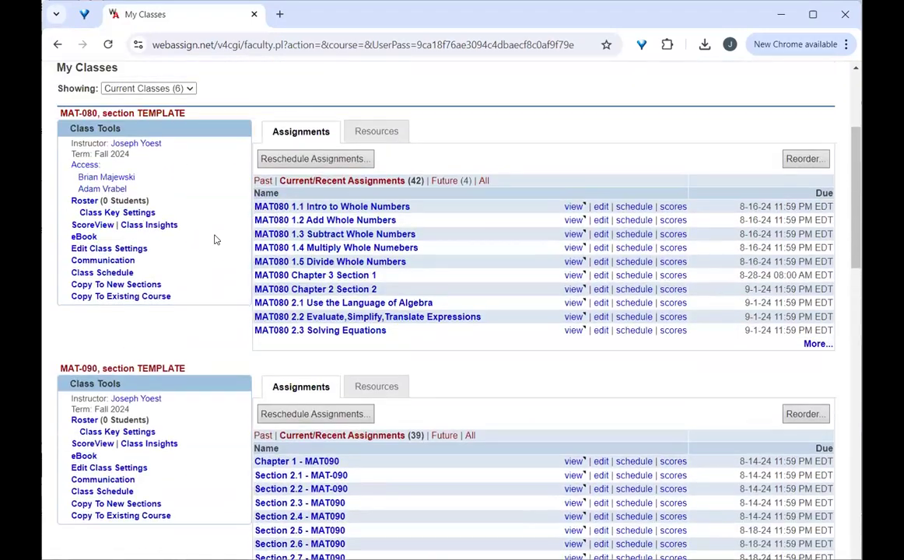
{"action": "scroll", "coordinate": [217, 239], "scroll_direction": "up", "scroll_amount": 3}
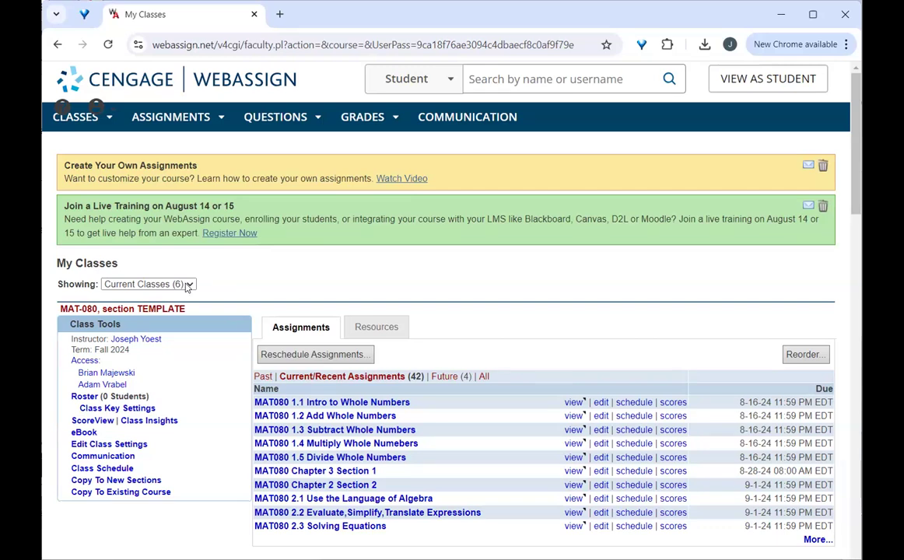
{"action": "left_click", "coordinate": [160, 285]}
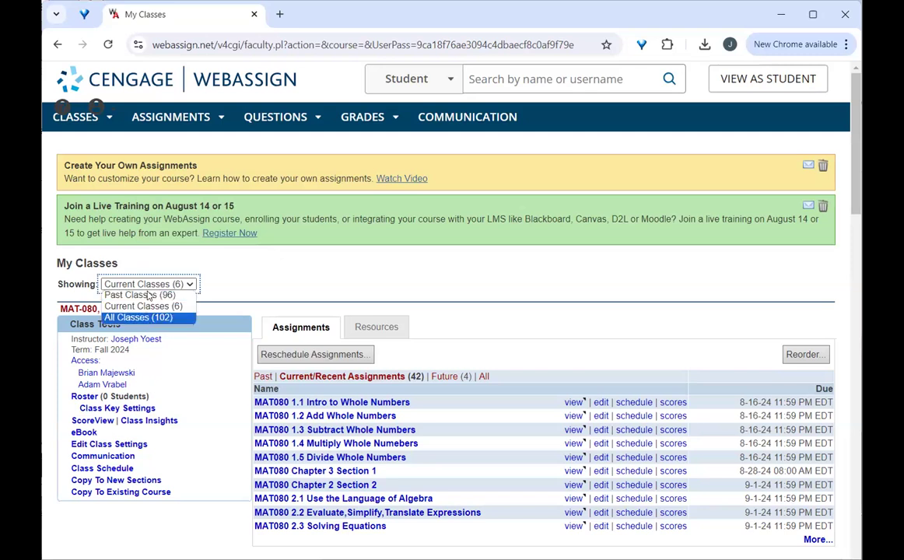
{"action": "left_click", "coordinate": [274, 285]}
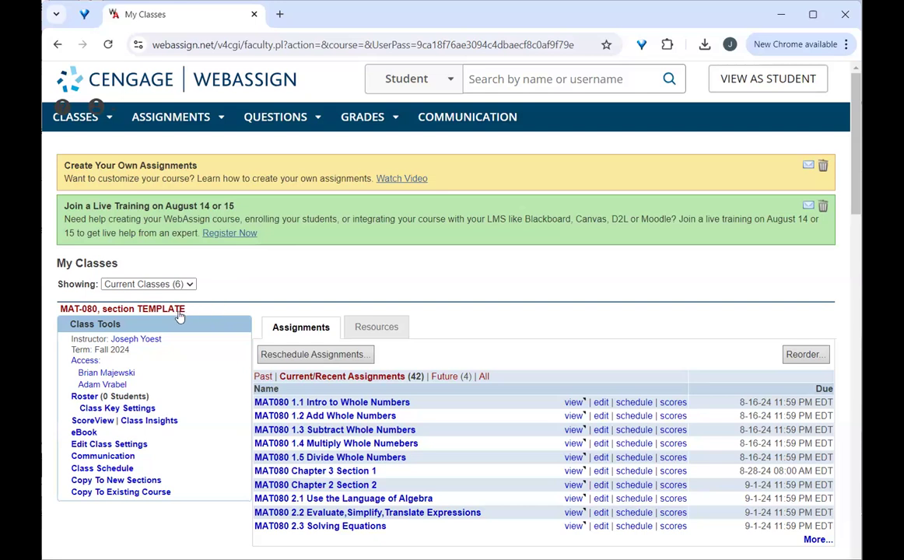
{"action": "left_click", "coordinate": [75, 127]}
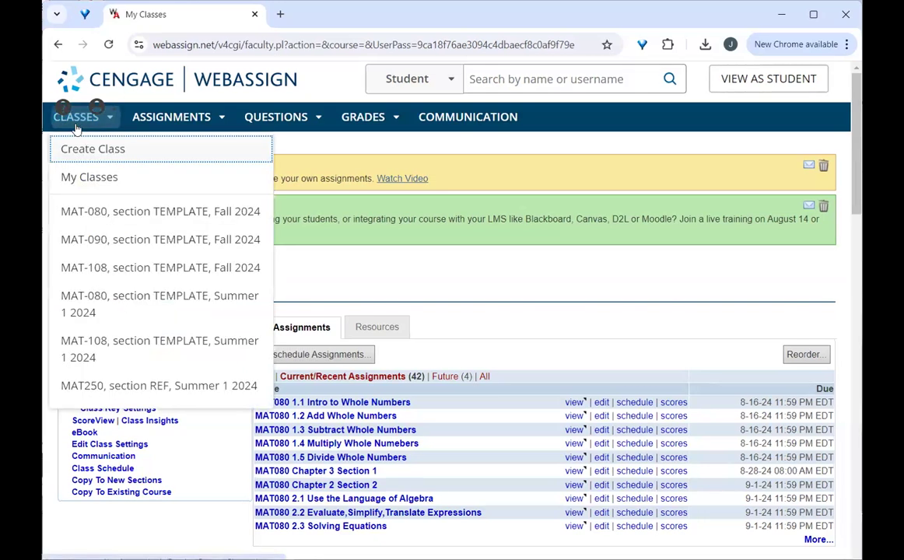
{"action": "left_click", "coordinate": [208, 382]}
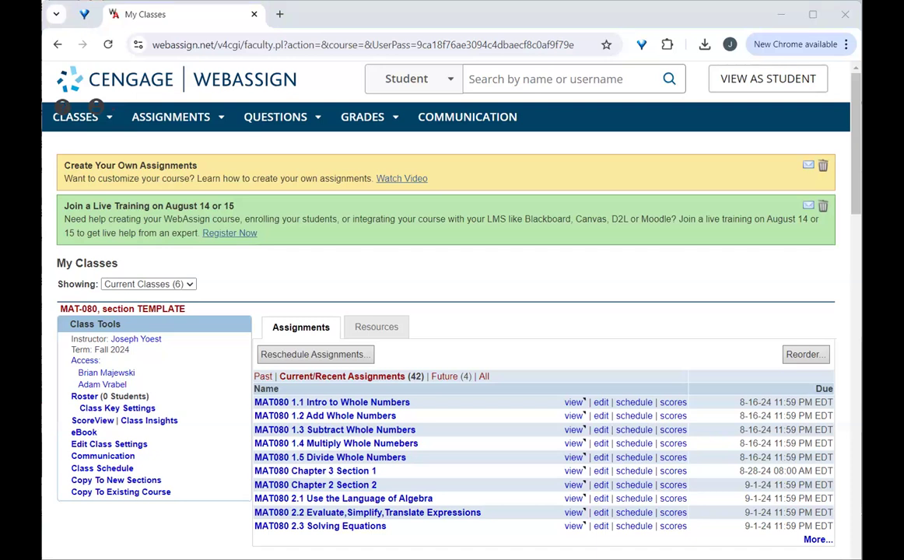
{"action": "left_click", "coordinate": [284, 274]}
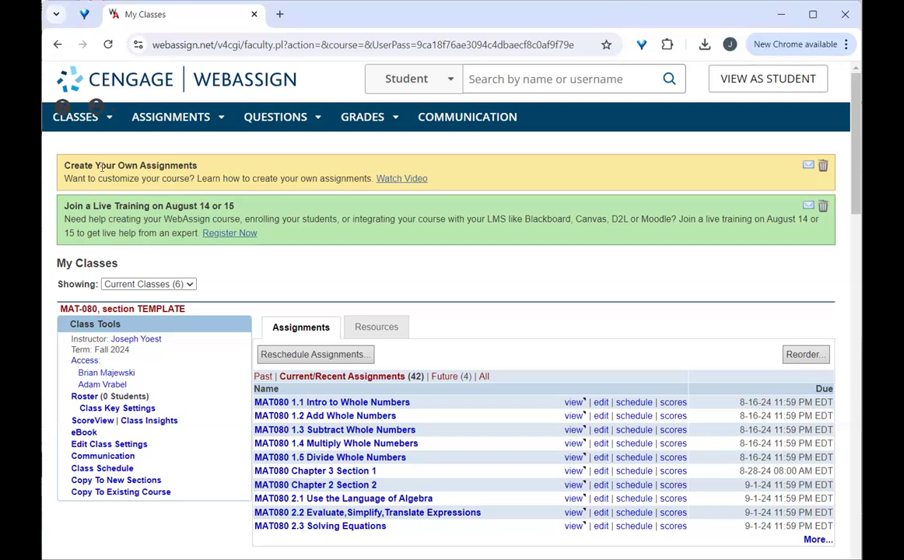
Start creating a class by copying assignments and settings from the MAT-080 Section TEMPLATE - Fall, 2024 course.
{"action": "left_click", "coordinate": [78, 121]}
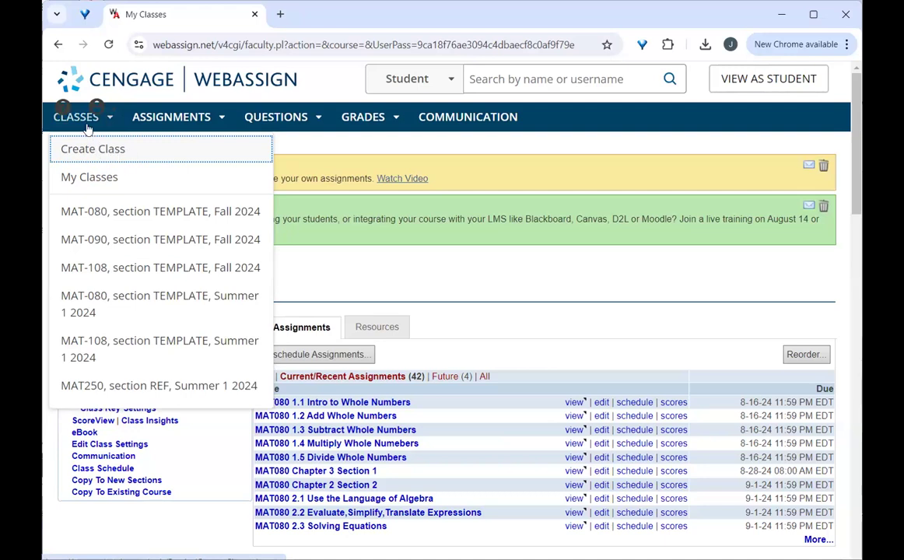
{"action": "left_click", "coordinate": [121, 150]}
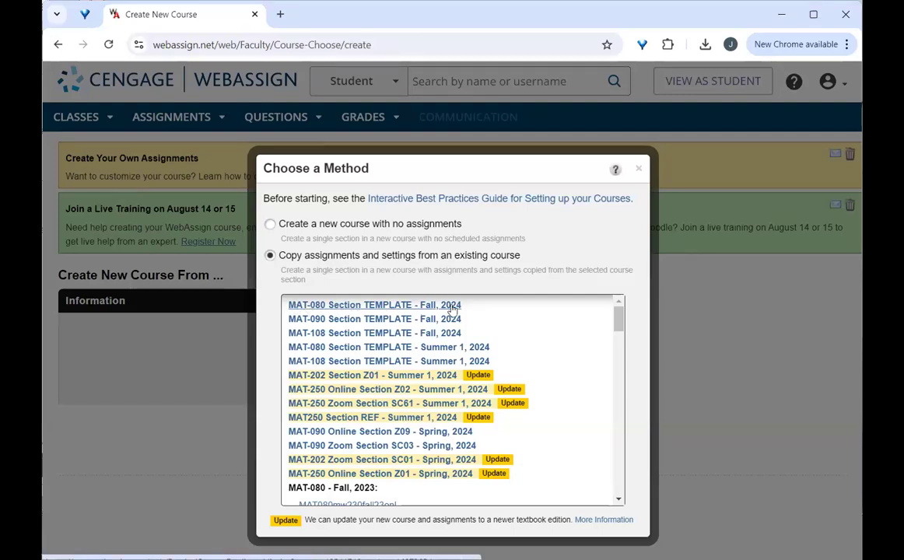
{"action": "left_click", "coordinate": [392, 306]}
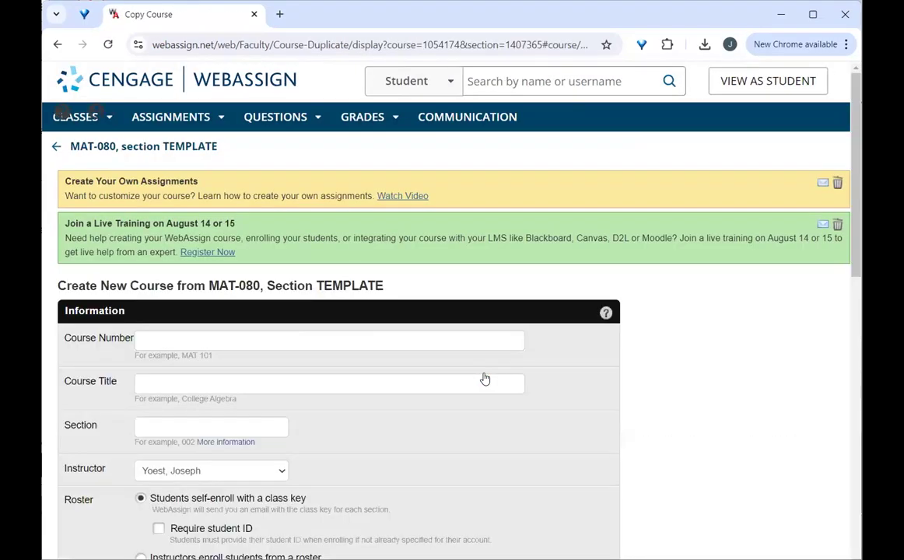
Enter MAT-080 as the course number of the new course.
{"action": "scroll", "coordinate": [557, 336], "scroll_direction": "down", "scroll_amount": 6}
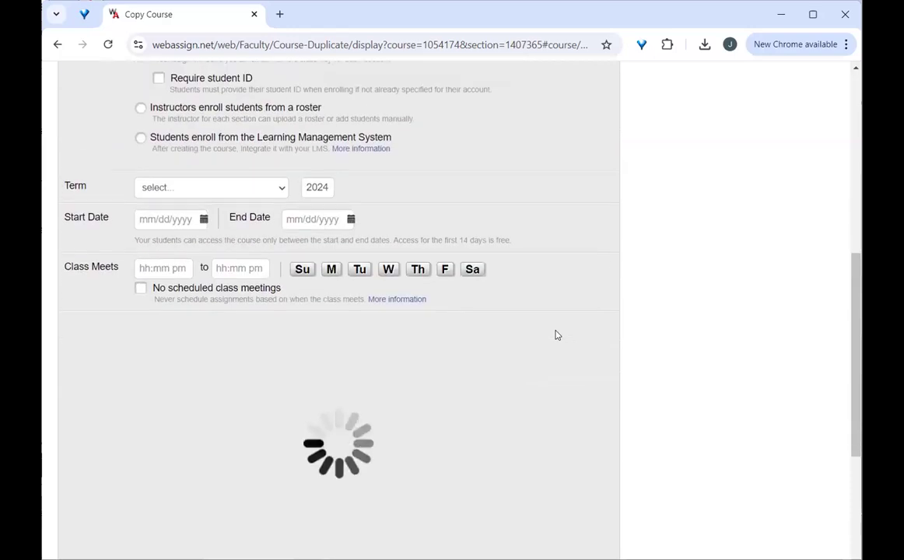
{"action": "scroll", "coordinate": [557, 335], "scroll_direction": "down", "scroll_amount": 2}
{"action": "scroll", "coordinate": [557, 336], "scroll_direction": "up", "scroll_amount": 6}
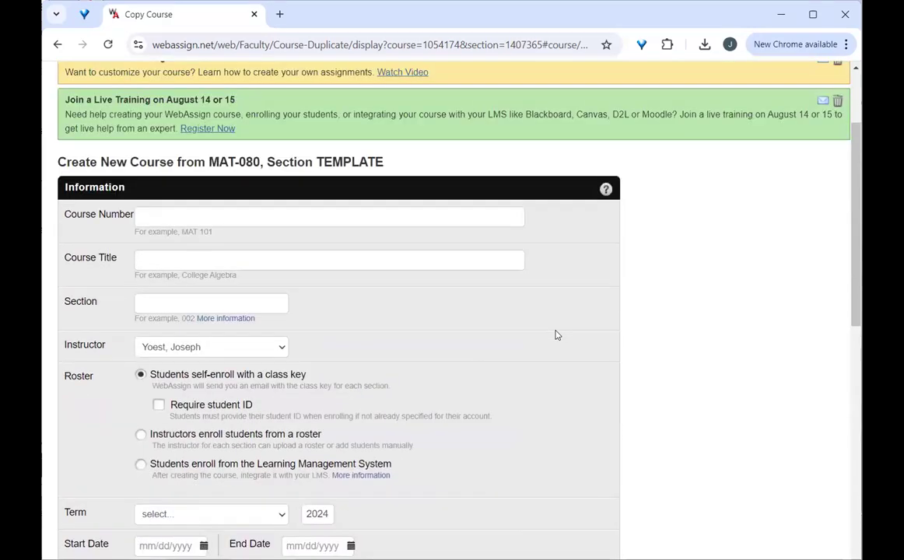
{"action": "left_click", "coordinate": [270, 210]}
{"action": "type", "text": "MAT-080"}
{"action": "key", "text": "Tab"}
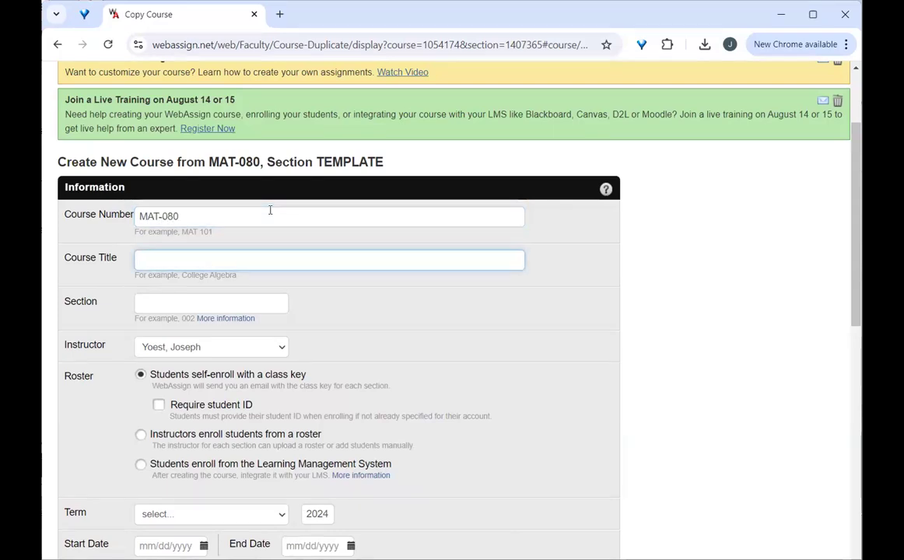
Set the course title to Arithmetic and the section to Sample.
{"action": "type", "text": "Sample"}
{"action": "key", "text": "BackSpace"}
{"action": "key", "text": "BackSpace"}
{"action": "key", "text": "BackSpace"}
{"action": "key", "text": "BackSpace"}
{"action": "key", "text": "BackSpace"}
{"action": "key", "text": "BackSpace"}
{"action": "type", "text": "Arithmetic"}
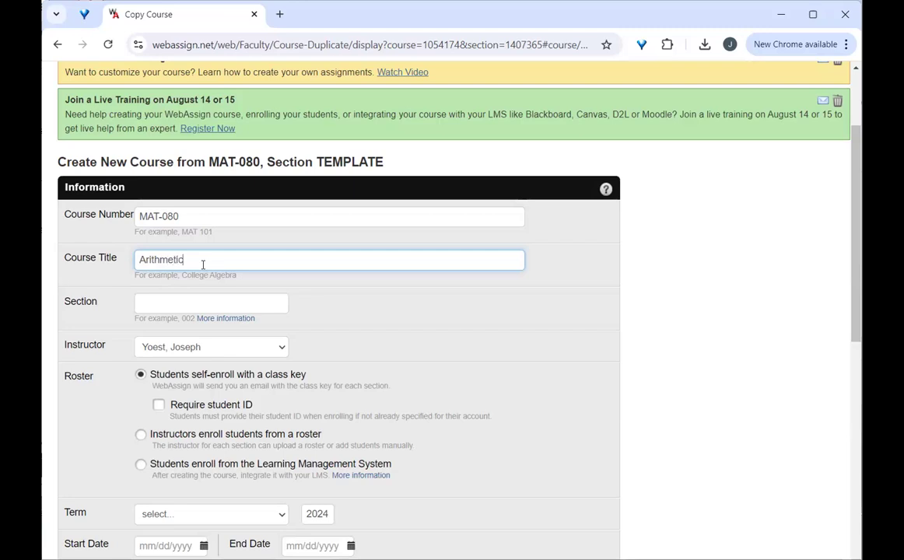
{"action": "key", "text": "Tab"}
{"action": "type", "text": "Sample"}
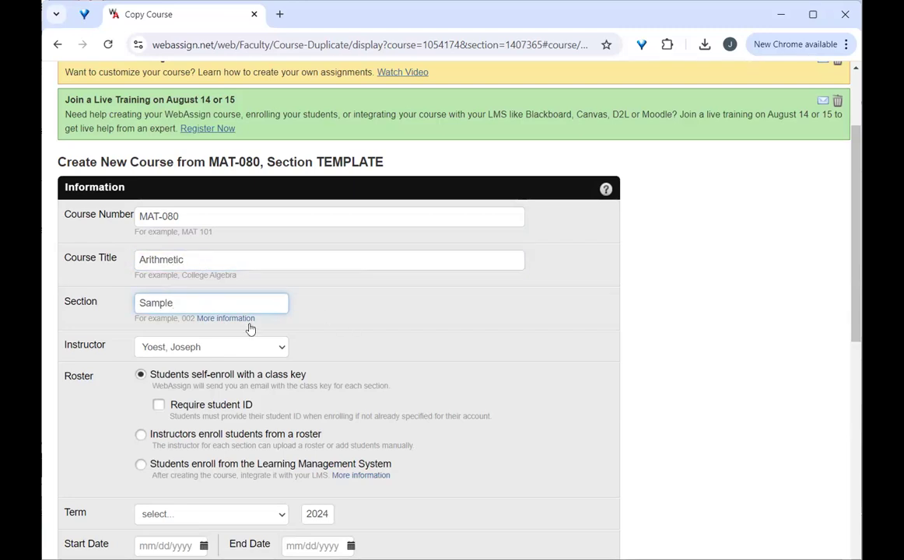
Set the new course's term to Fall.
{"action": "scroll", "coordinate": [108, 276], "scroll_direction": "down", "scroll_amount": 2}
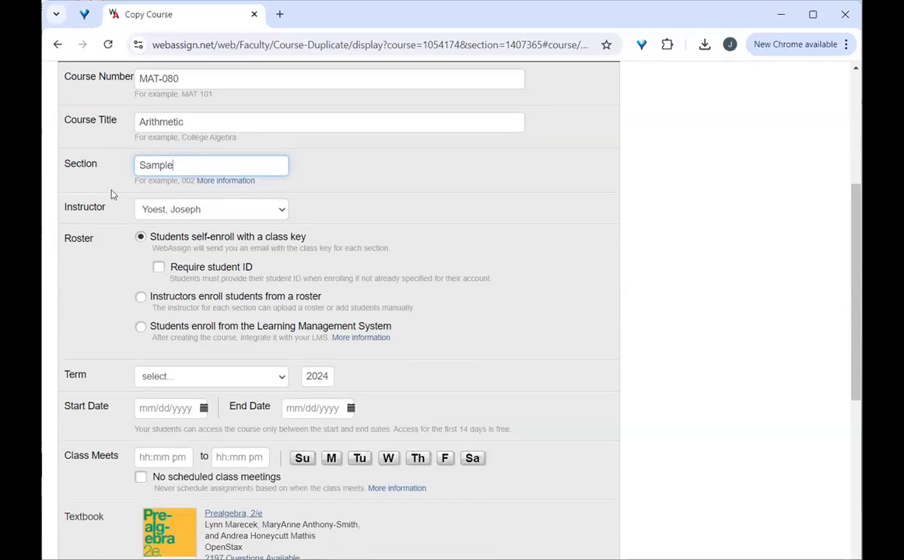
{"action": "scroll", "coordinate": [115, 288], "scroll_direction": "up", "scroll_amount": 1}
{"action": "scroll", "coordinate": [115, 288], "scroll_direction": "down", "scroll_amount": 3}
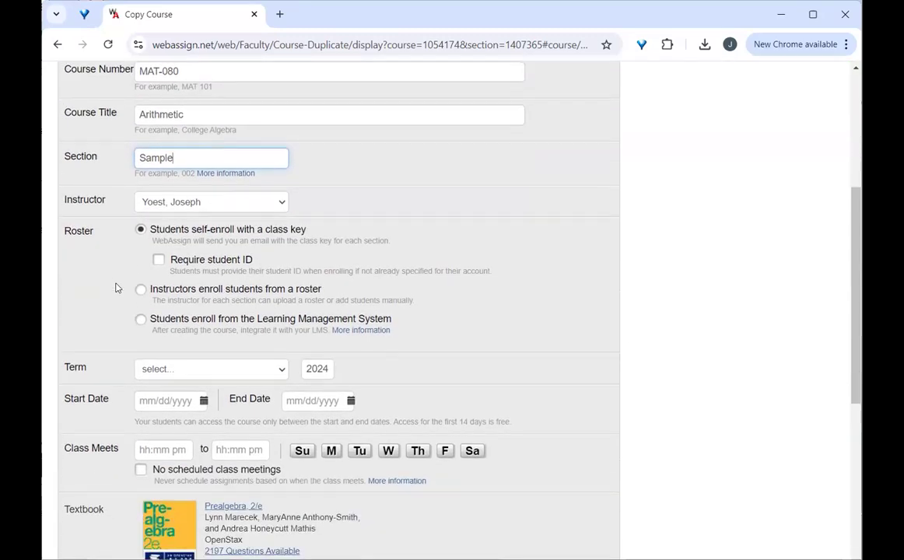
{"action": "left_click", "coordinate": [159, 265]}
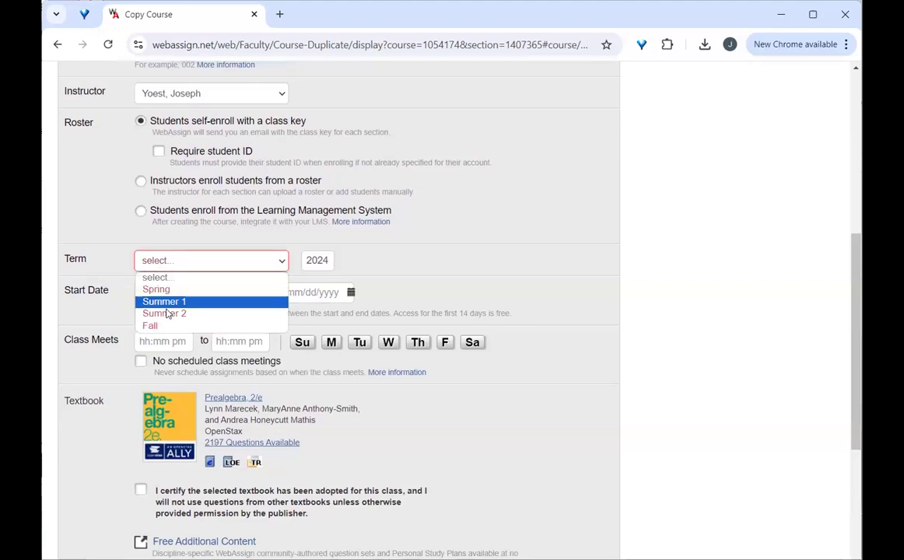
{"action": "left_click", "coordinate": [167, 327]}
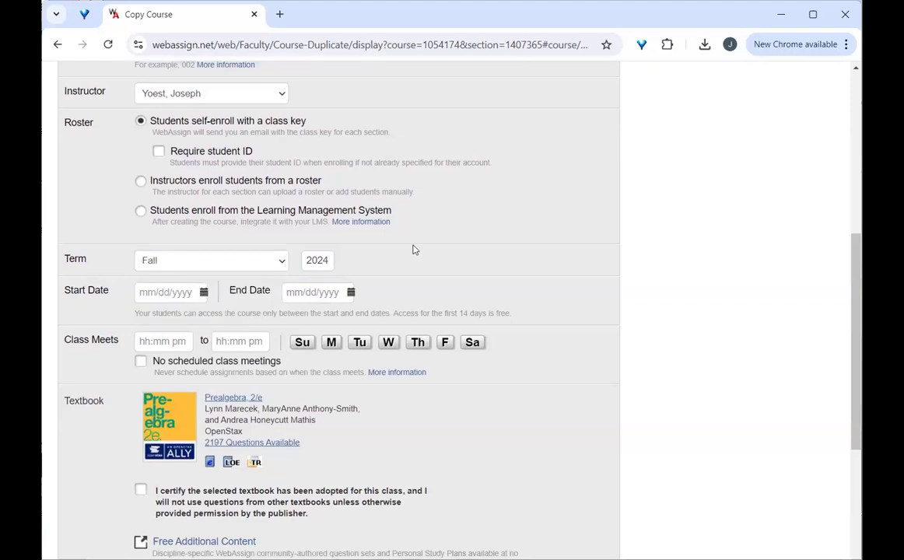
Set the course's start date to 08/19/2024 and its end date to 12/31/2024.
{"action": "left_click", "coordinate": [204, 293]}
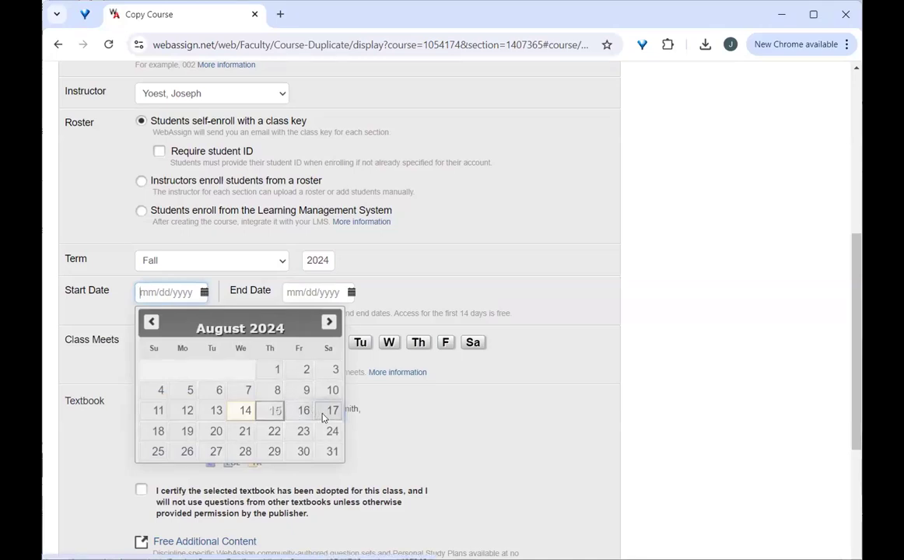
{"action": "left_click", "coordinate": [183, 437]}
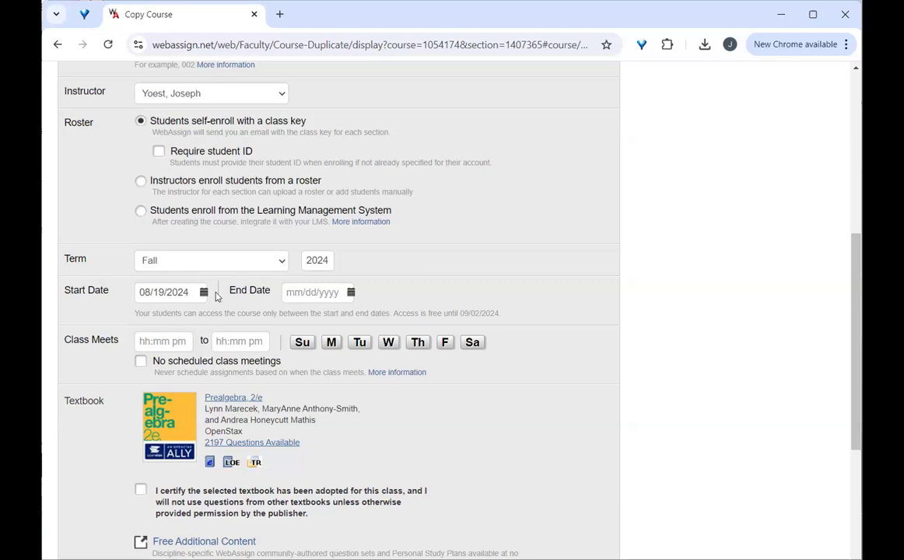
{"action": "left_click", "coordinate": [351, 292]}
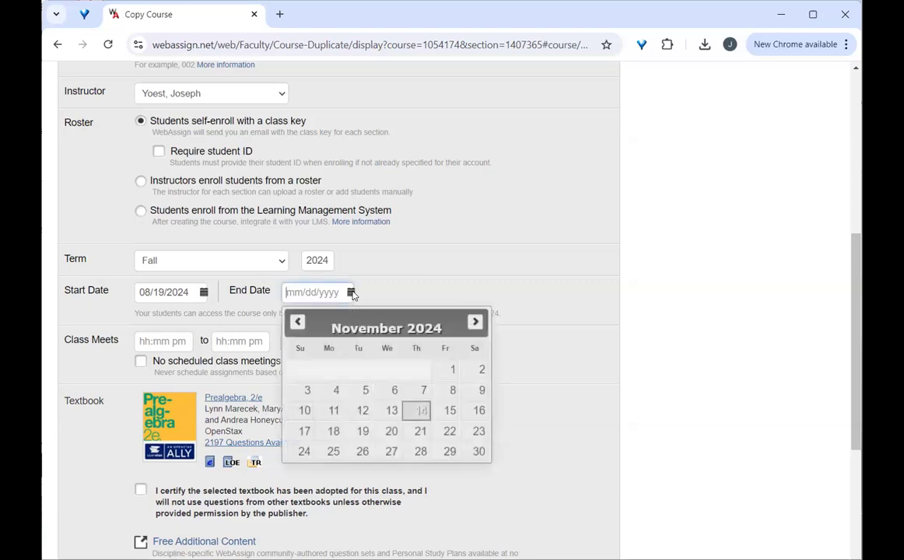
{"action": "left_click", "coordinate": [477, 320]}
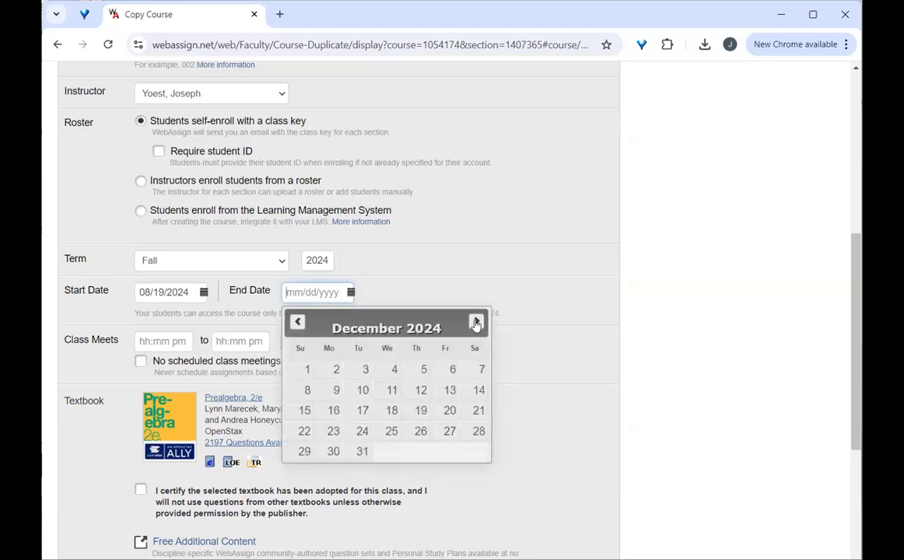
{"action": "left_click", "coordinate": [363, 453]}
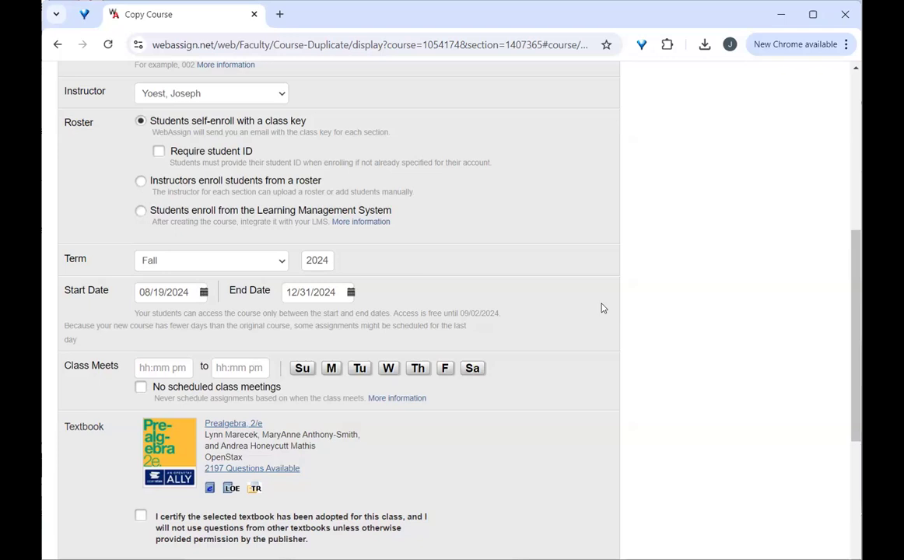
Mark the course as having no scheduled class meetings and certify that the Prealgebra, 2/e textbook has been adopted.
{"action": "scroll", "coordinate": [501, 357], "scroll_direction": "down", "scroll_amount": 2}
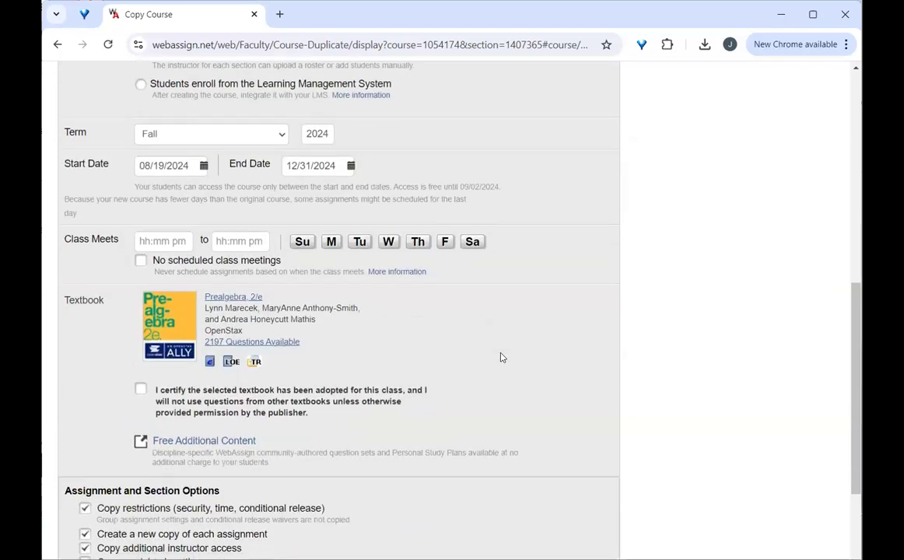
{"action": "left_click", "coordinate": [140, 260]}
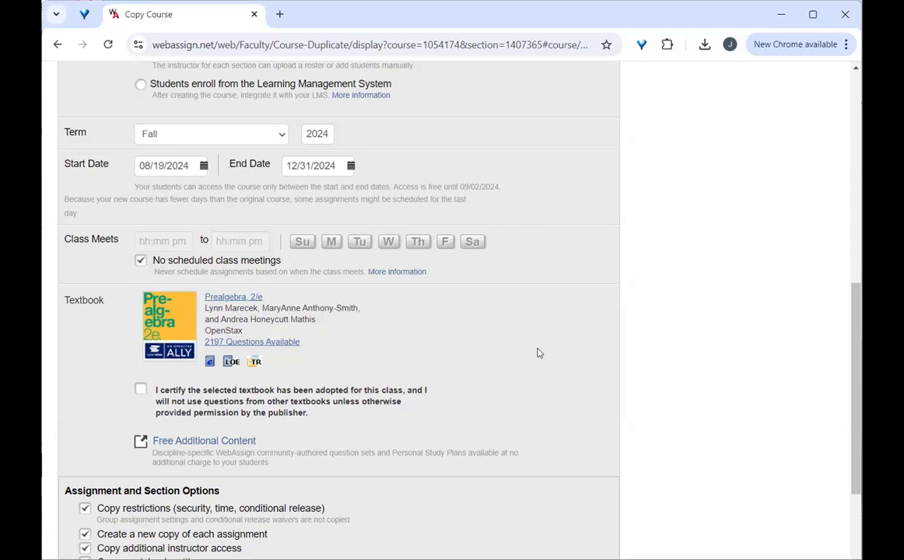
{"action": "scroll", "coordinate": [579, 361], "scroll_direction": "down", "scroll_amount": 1}
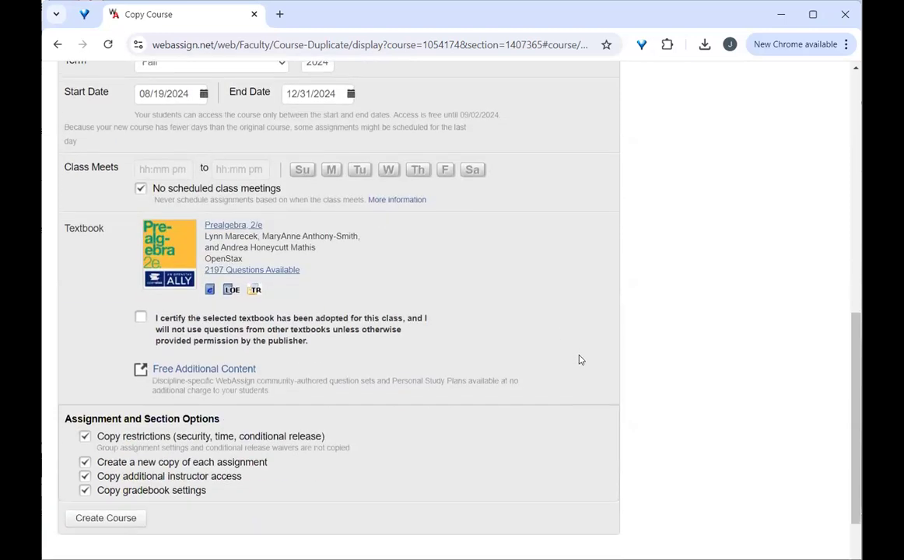
{"action": "left_click", "coordinate": [140, 313]}
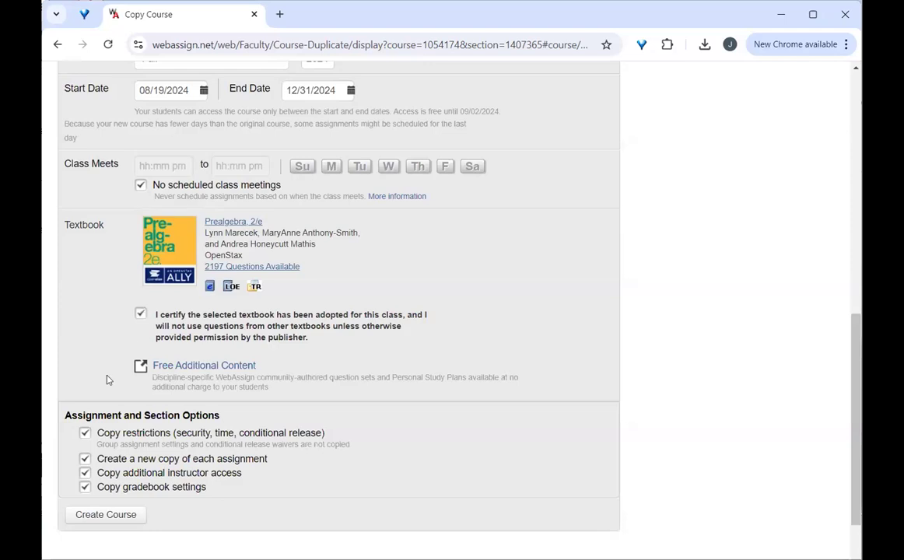
Review the course copy form from its template heading down to the assignment and section options.
{"action": "scroll", "coordinate": [97, 311], "scroll_direction": "down", "scroll_amount": 1}
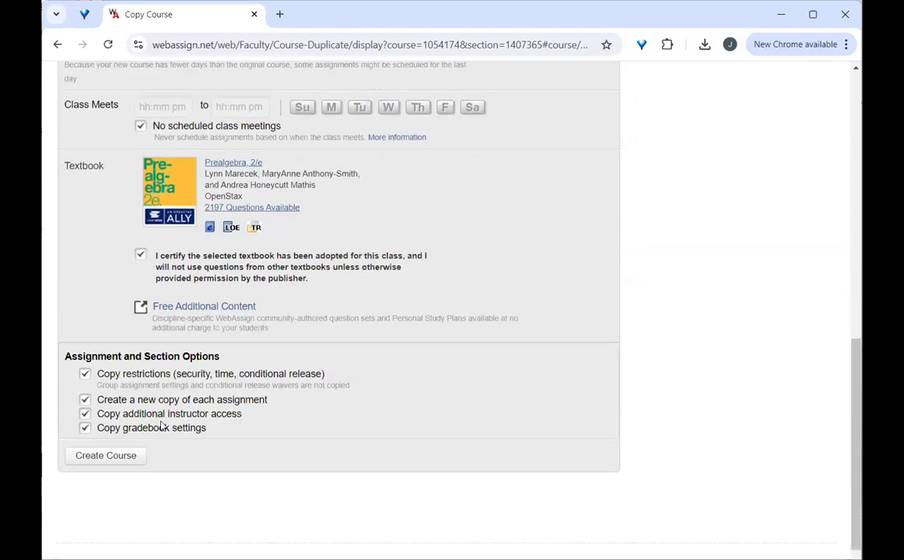
{"action": "scroll", "coordinate": [436, 386], "scroll_direction": "up", "scroll_amount": 10}
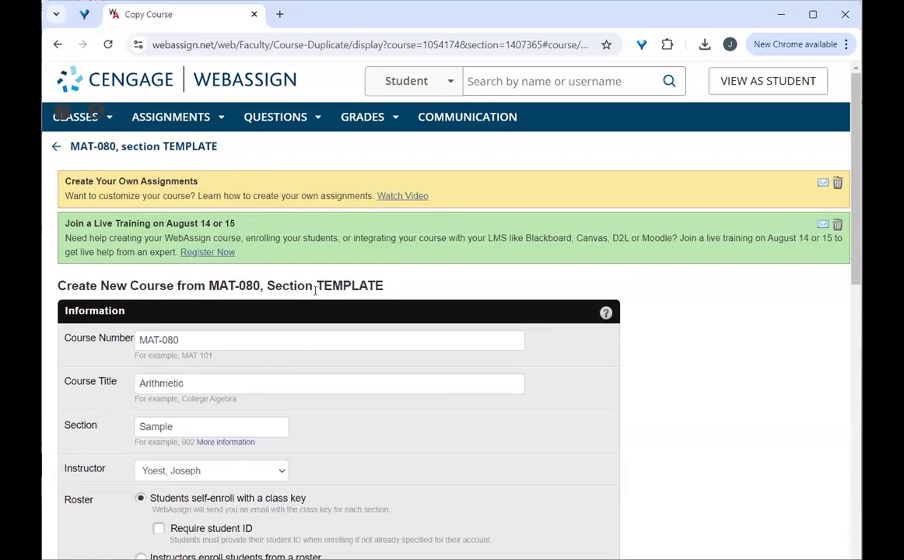
{"action": "left_click_drag", "start_coordinate": [317, 287], "coordinate": [381, 290]}
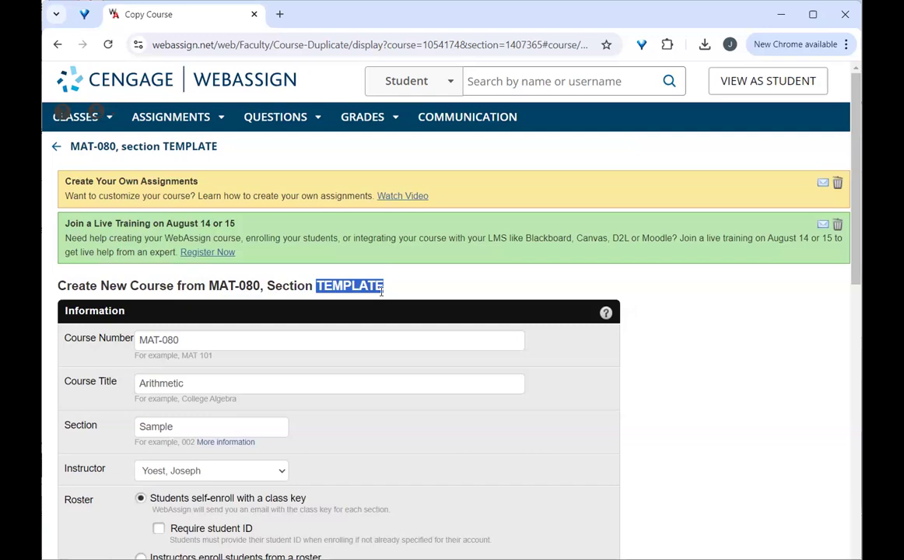
{"action": "left_click", "coordinate": [724, 465]}
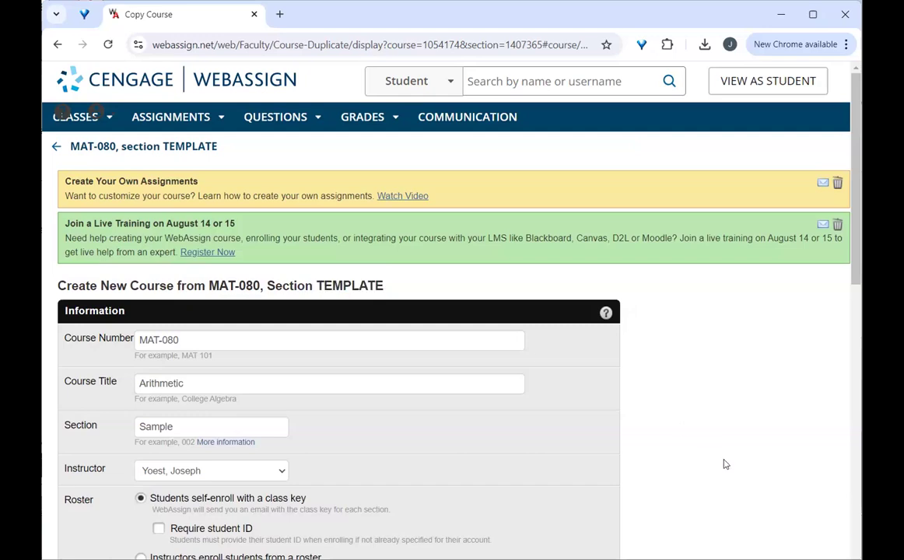
{"action": "scroll", "coordinate": [724, 464], "scroll_direction": "down", "scroll_amount": 3}
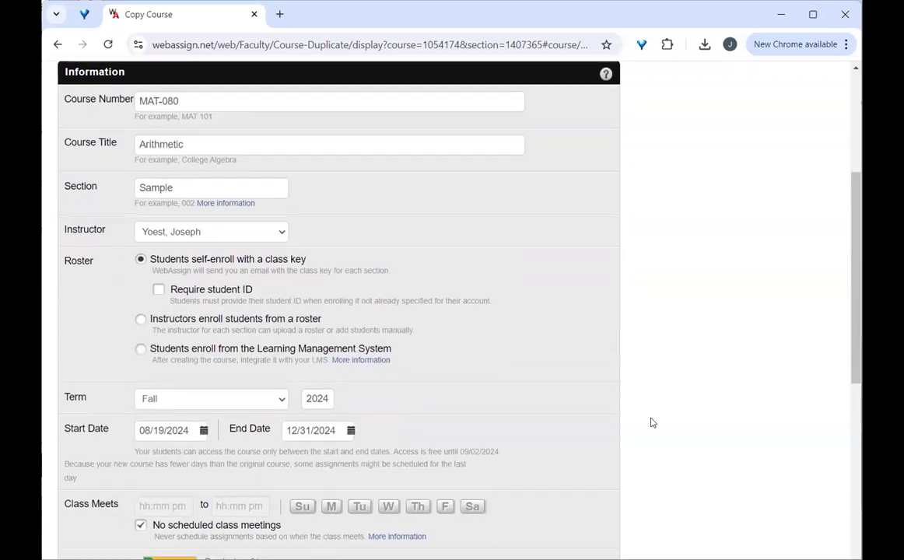
{"action": "scroll", "coordinate": [650, 421], "scroll_direction": "down", "scroll_amount": 5}
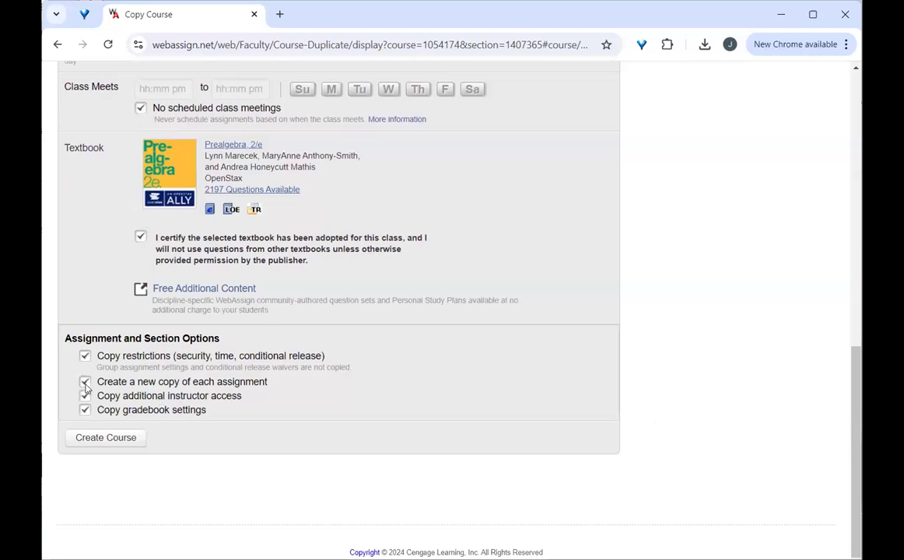
Set the options for new assignment copies and additional instructor access, and create the MAT-080 Sample course.
{"action": "left_click", "coordinate": [85, 382]}
{"action": "left_click", "coordinate": [85, 382]}
{"action": "left_click", "coordinate": [85, 381]}
{"action": "left_click", "coordinate": [85, 396]}
{"action": "left_click_drag", "start_coordinate": [180, 358], "coordinate": [311, 358]}
{"action": "left_click", "coordinate": [315, 390]}
{"action": "left_click", "coordinate": [112, 439]}
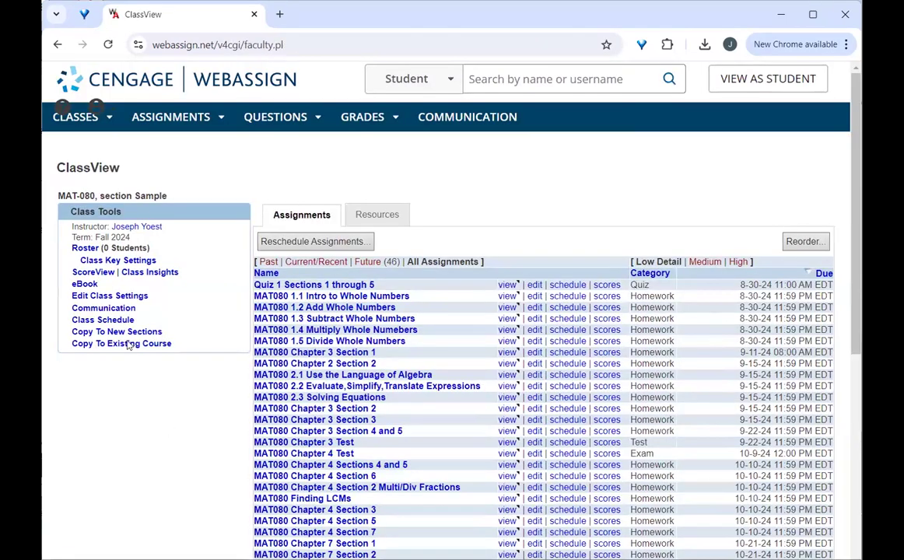
Examine the new Sample section's full assignment list with its categories and due dates.
{"action": "left_click_drag", "start_coordinate": [100, 195], "coordinate": [168, 196]}
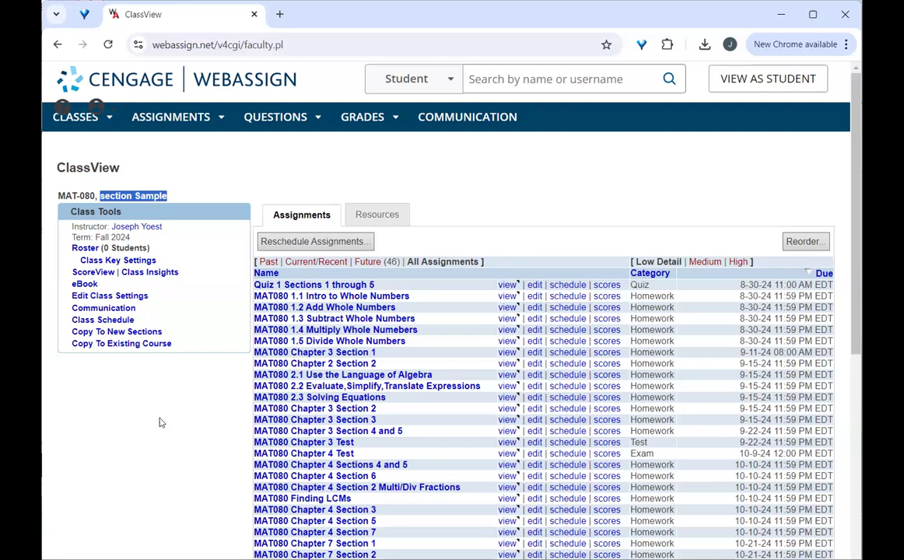
{"action": "left_click", "coordinate": [110, 348]}
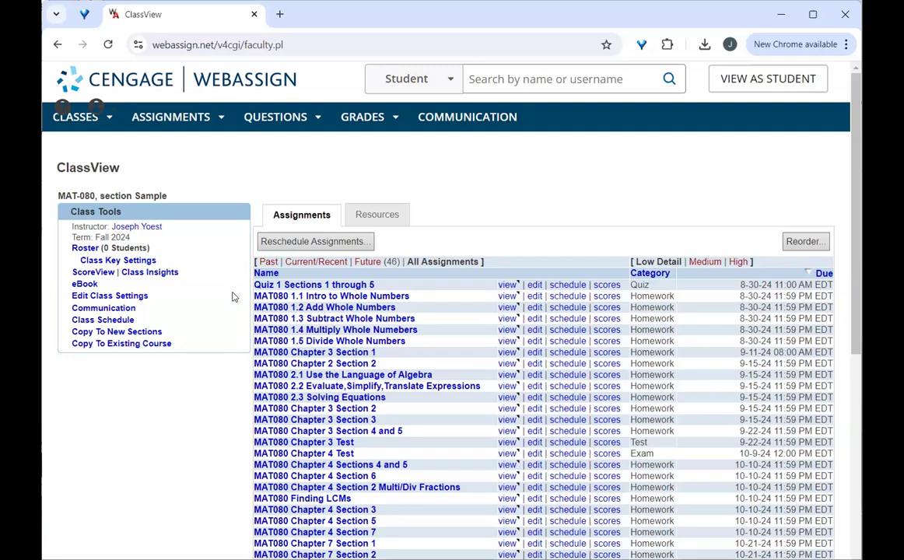
{"action": "scroll", "coordinate": [232, 296], "scroll_direction": "down", "scroll_amount": 1}
{"action": "scroll", "coordinate": [236, 318], "scroll_direction": "down", "scroll_amount": 2}
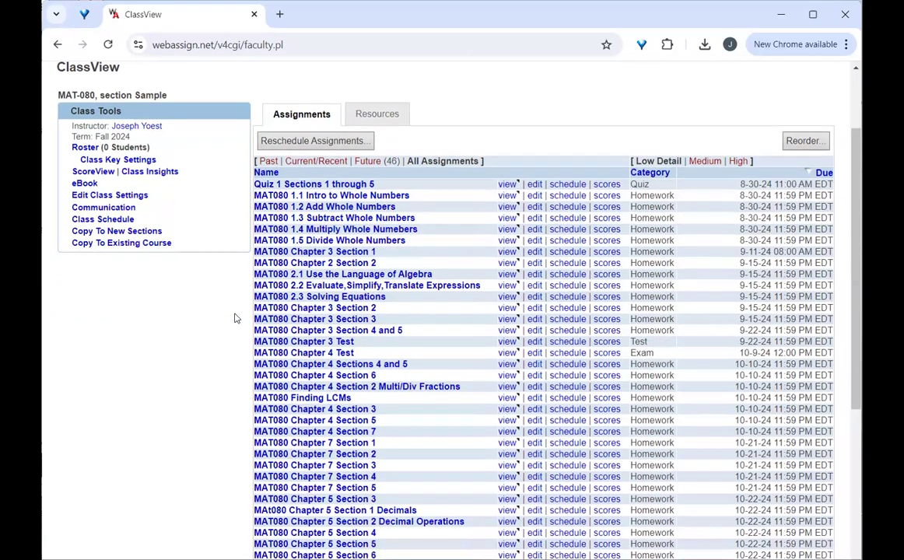
{"action": "scroll", "coordinate": [236, 319], "scroll_direction": "up", "scroll_amount": 1}
{"action": "scroll", "coordinate": [235, 318], "scroll_direction": "up", "scroll_amount": 1}
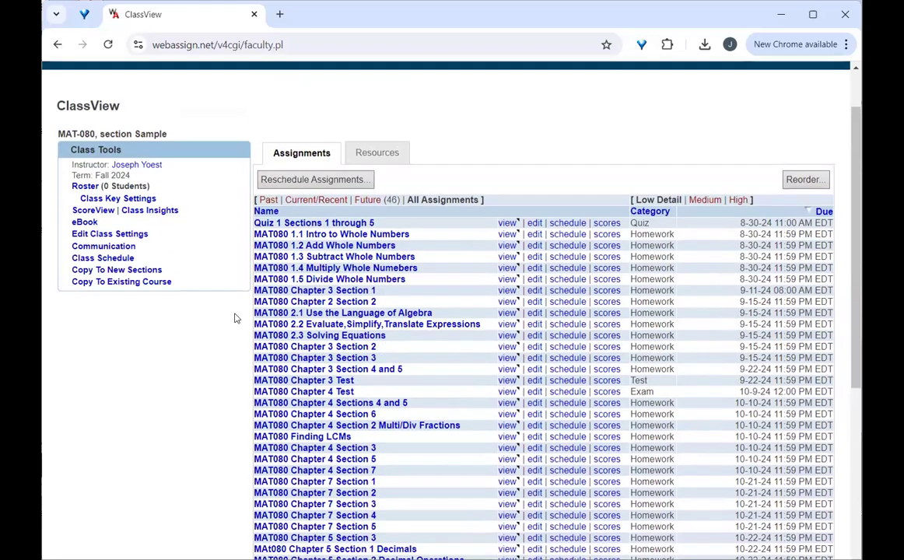
{"action": "scroll", "coordinate": [236, 318], "scroll_direction": "up", "scroll_amount": 1}
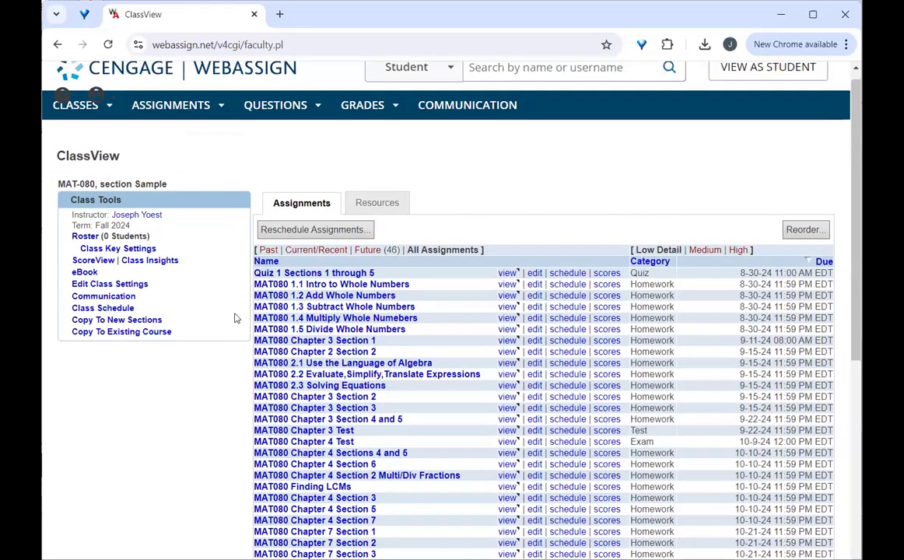
{"action": "scroll", "coordinate": [236, 318], "scroll_direction": "up", "scroll_amount": 1}
{"action": "scroll", "coordinate": [236, 318], "scroll_direction": "down", "scroll_amount": 3}
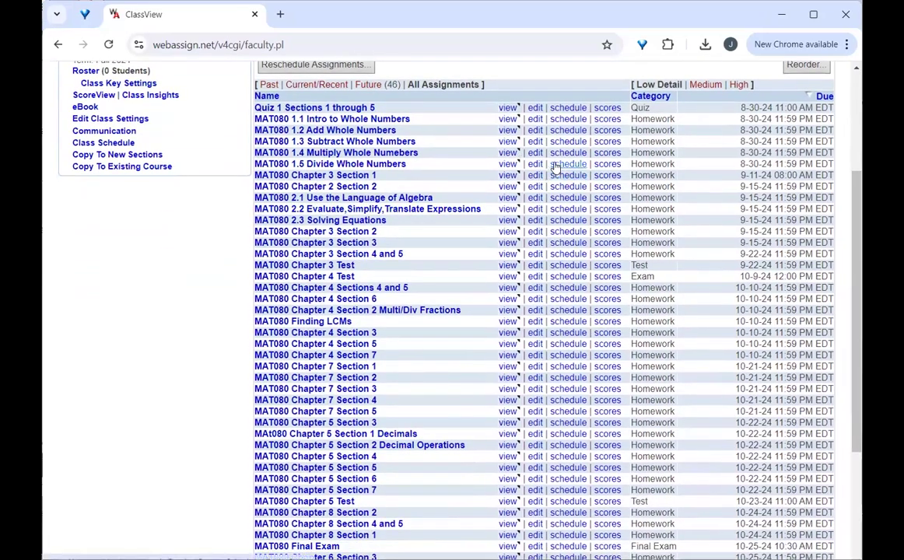
{"action": "scroll", "coordinate": [571, 176], "scroll_direction": "down", "scroll_amount": 3}
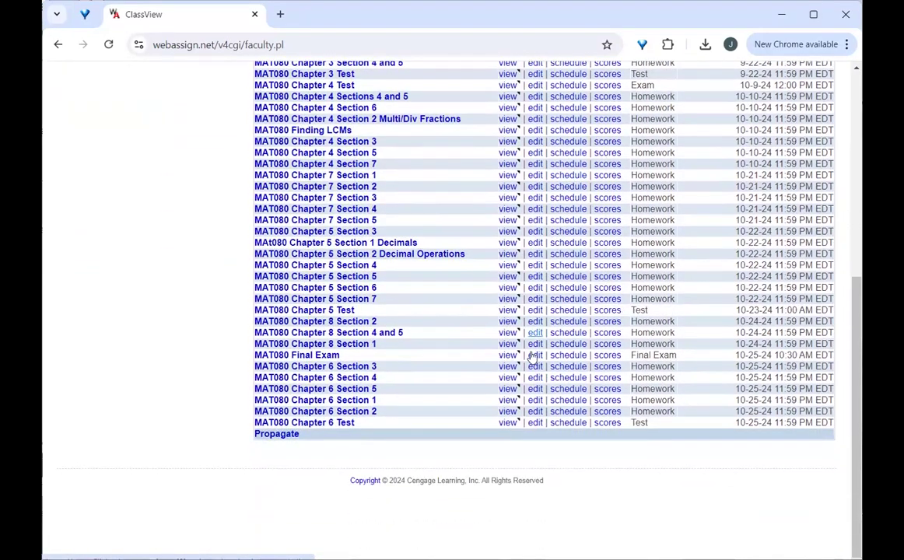
{"action": "scroll", "coordinate": [483, 323], "scroll_direction": "up", "scroll_amount": 5}
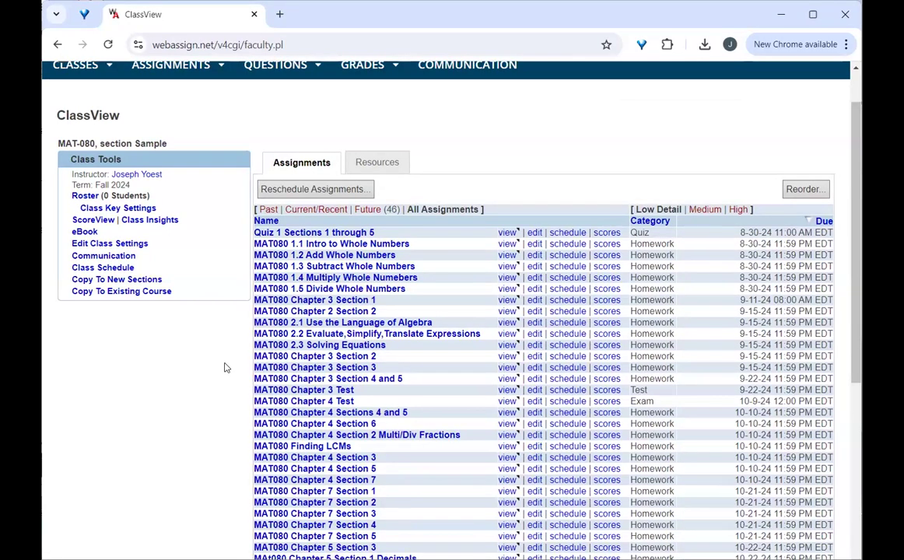
{"action": "scroll", "coordinate": [225, 367], "scroll_direction": "down", "scroll_amount": 3}
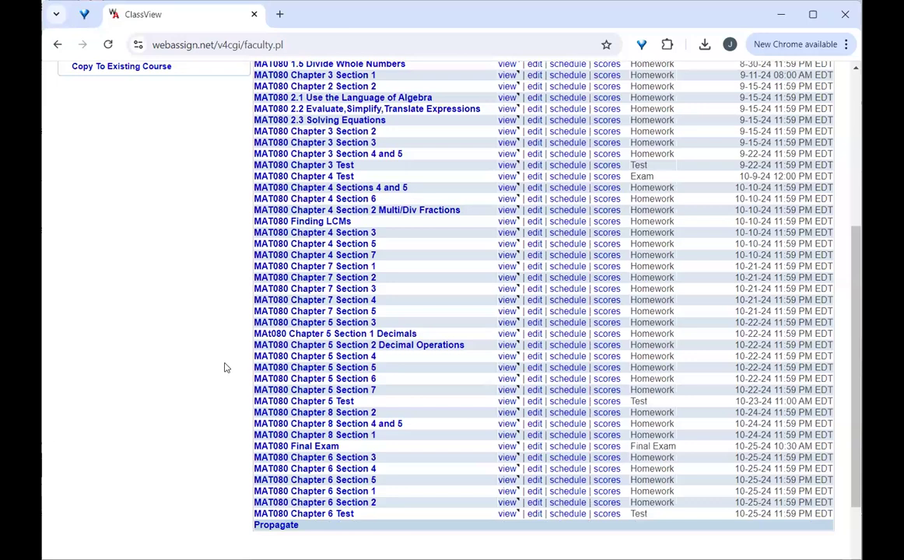
{"action": "scroll", "coordinate": [226, 367], "scroll_direction": "up", "scroll_amount": 4}
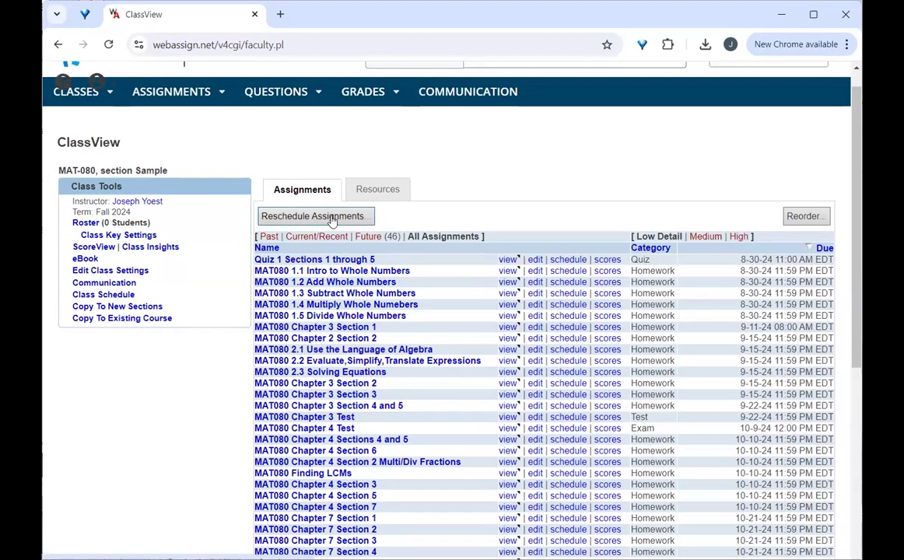
Open assignment rescheduling for the Sample section and examine each assignment's scheduled status and available, due and view-until dates.
{"action": "left_click", "coordinate": [332, 221]}
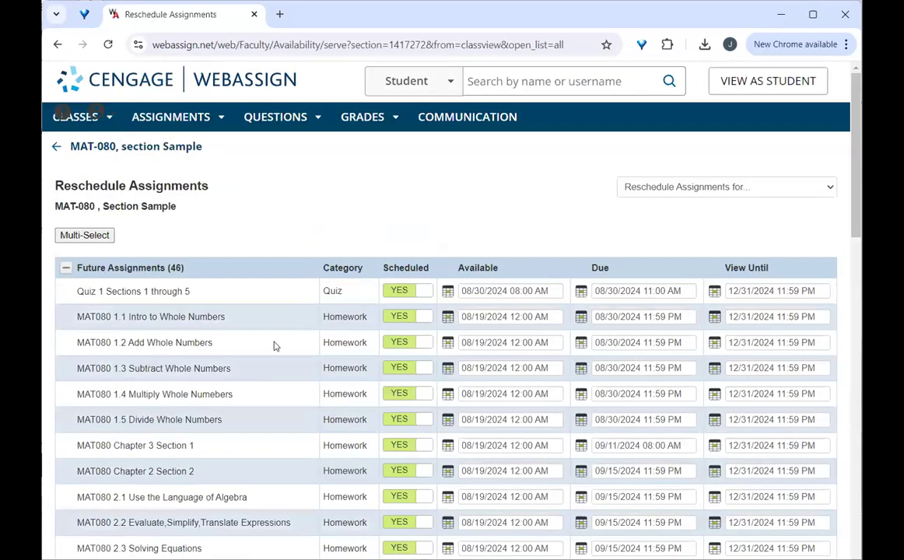
{"action": "scroll", "coordinate": [340, 314], "scroll_direction": "down", "scroll_amount": 1}
{"action": "scroll", "coordinate": [339, 311], "scroll_direction": "down", "scroll_amount": 1}
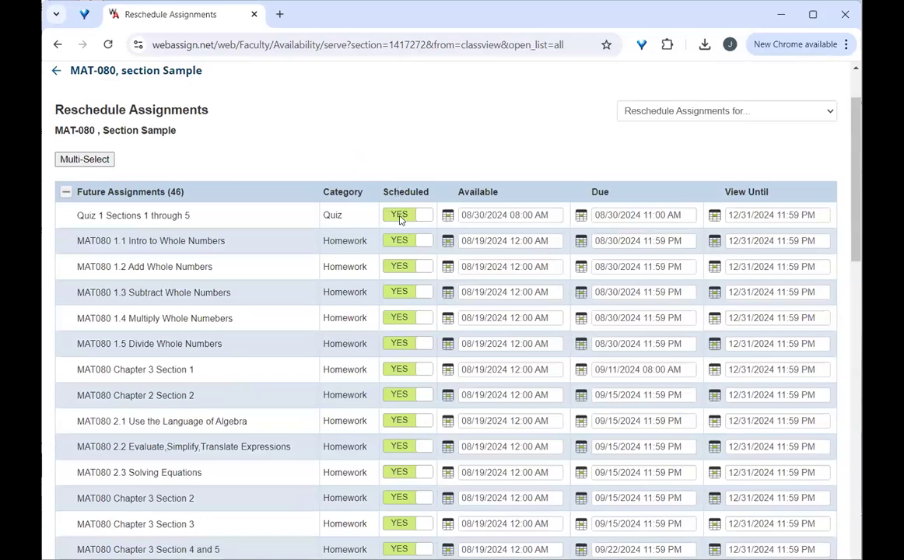
{"action": "scroll", "coordinate": [327, 366], "scroll_direction": "down", "scroll_amount": 7}
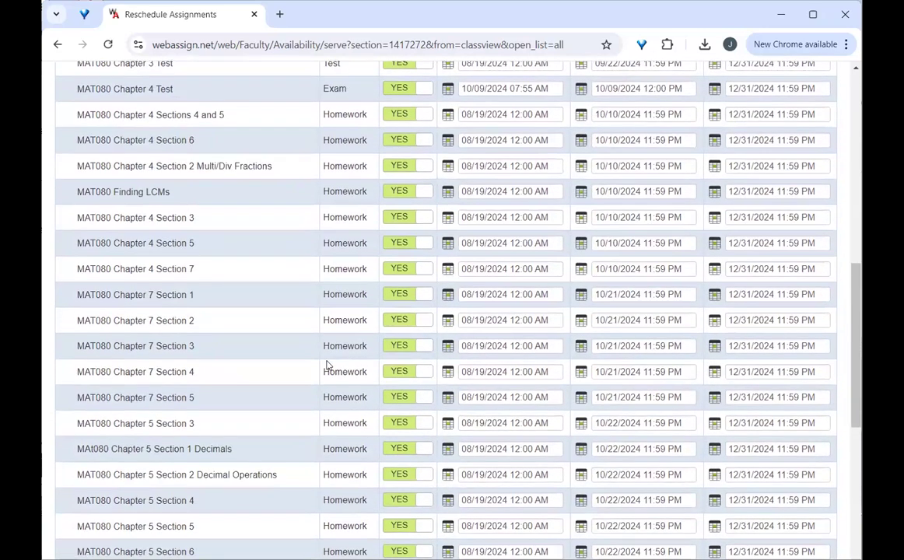
{"action": "scroll", "coordinate": [327, 366], "scroll_direction": "down", "scroll_amount": 5}
{"action": "scroll", "coordinate": [327, 366], "scroll_direction": "up", "scroll_amount": 4}
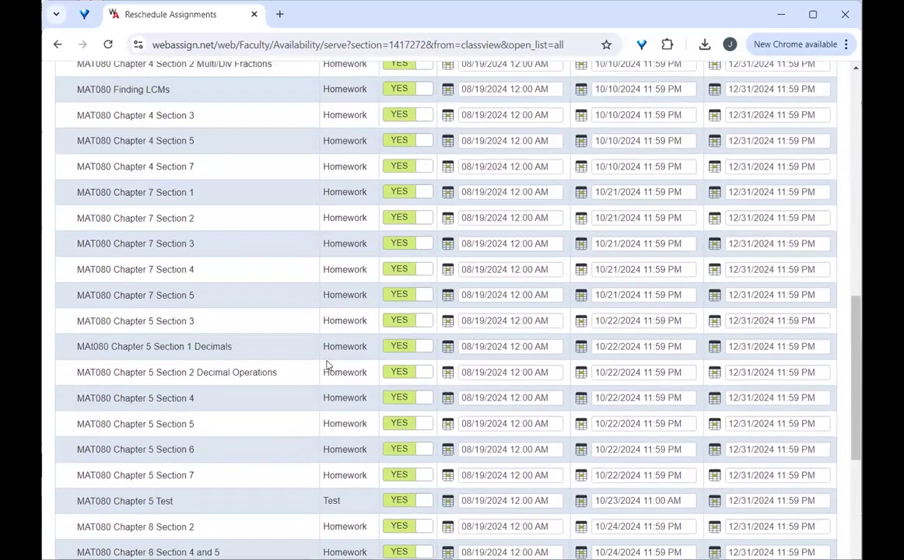
{"action": "scroll", "coordinate": [326, 366], "scroll_direction": "up", "scroll_amount": 8}
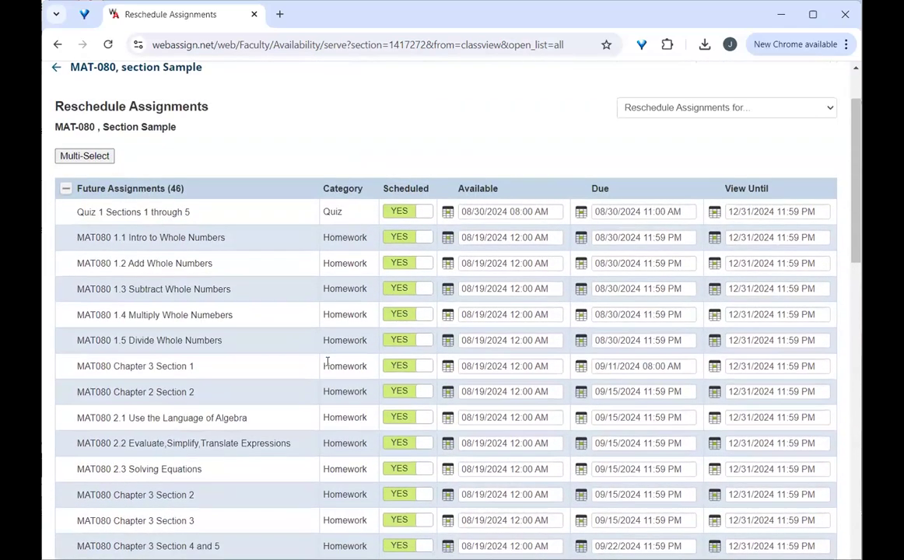
{"action": "scroll", "coordinate": [327, 362], "scroll_direction": "down", "scroll_amount": 1}
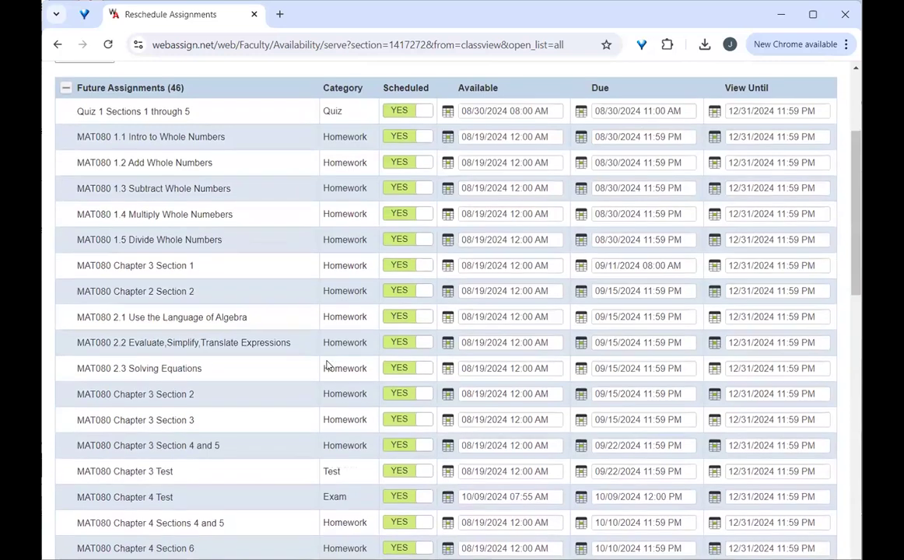
Turn off scheduling for every assignment in the section, from Quiz 1 Sections 1 through 5 to MAT080 Chapter 6 Test.
{"action": "left_click", "coordinate": [399, 136]}
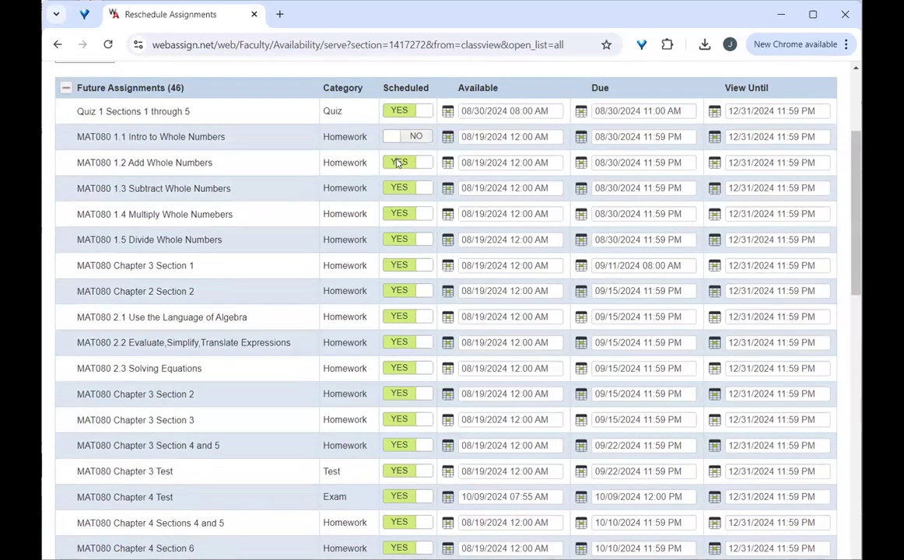
{"action": "left_click", "coordinate": [398, 162]}
{"action": "left_click", "coordinate": [398, 187]}
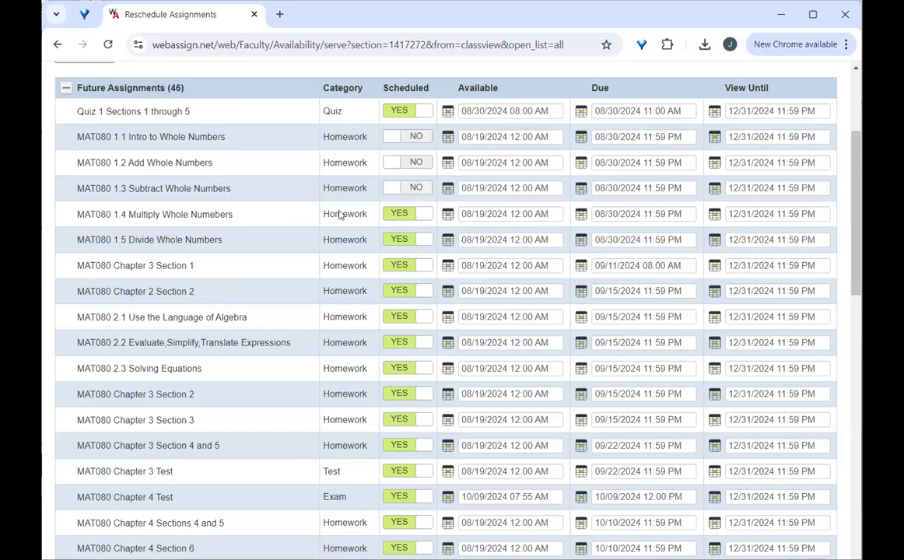
{"action": "scroll", "coordinate": [304, 226], "scroll_direction": "down", "scroll_amount": 1}
{"action": "left_click", "coordinate": [399, 97]}
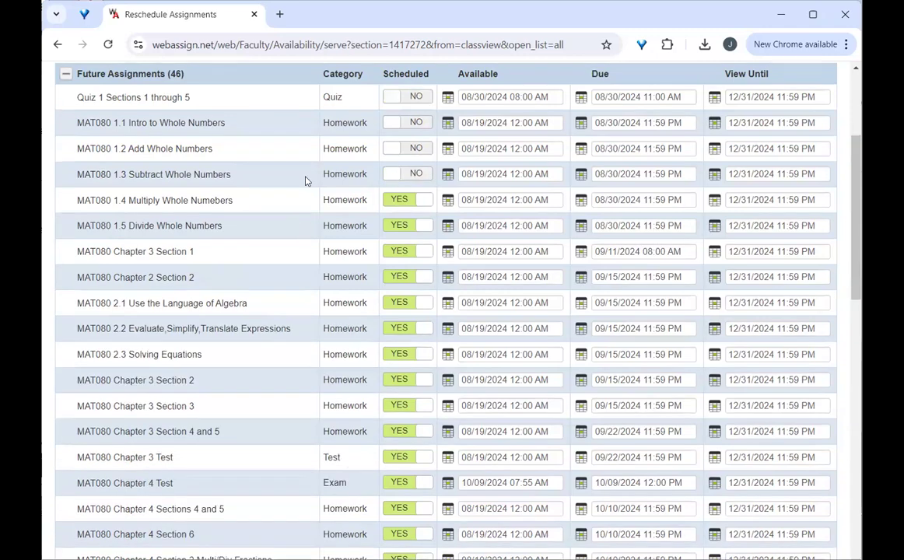
{"action": "scroll", "coordinate": [306, 179], "scroll_direction": "down", "scroll_amount": 3}
{"action": "scroll", "coordinate": [306, 181], "scroll_direction": "up", "scroll_amount": 1}
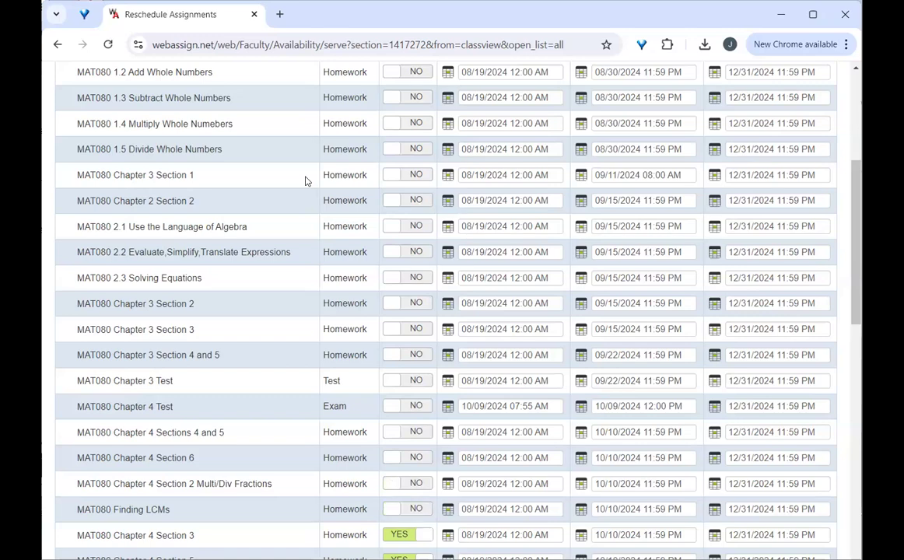
{"action": "scroll", "coordinate": [305, 180], "scroll_direction": "down", "scroll_amount": 5}
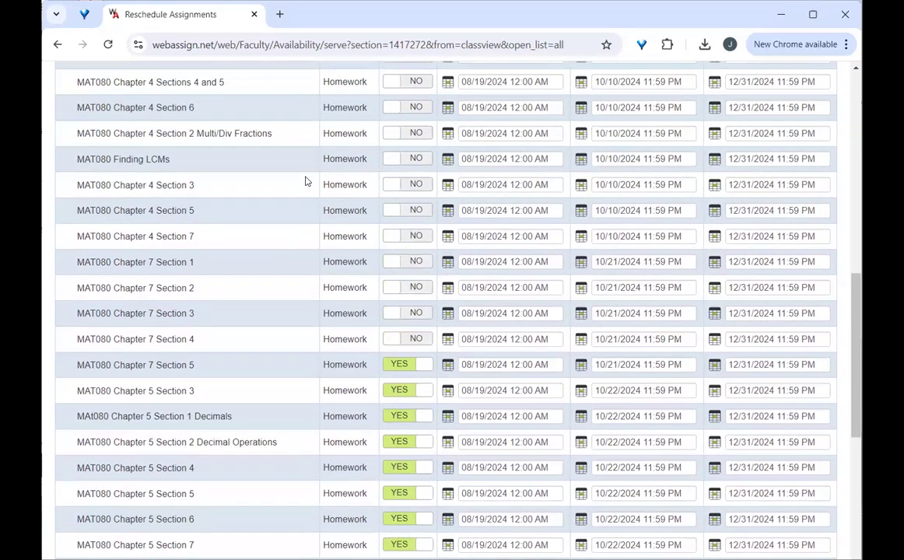
{"action": "scroll", "coordinate": [305, 181], "scroll_direction": "down", "scroll_amount": 5}
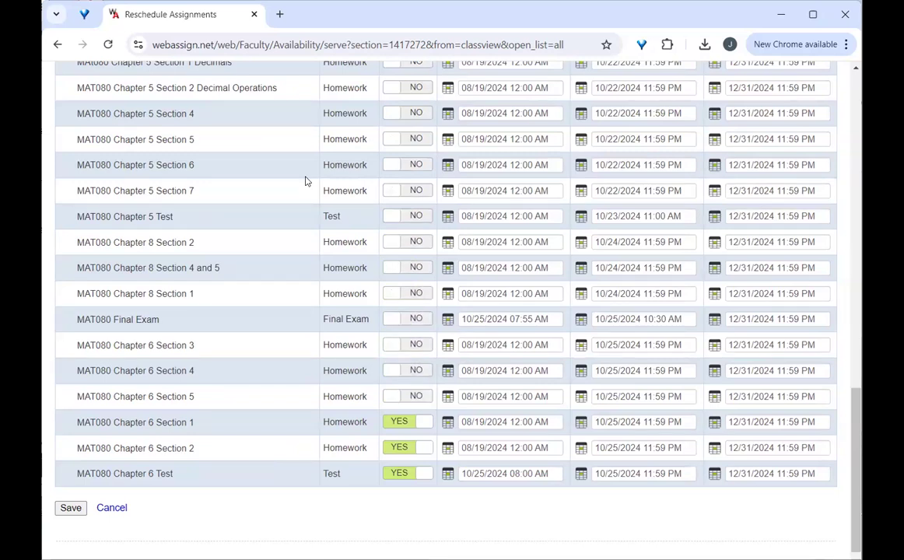
Schedule MAT080 1.1 Intro to Whole Numbers and MAT080 1.2 Add Whole Numbers, and save the rescheduled assignments.
{"action": "scroll", "coordinate": [306, 181], "scroll_direction": "up", "scroll_amount": 15}
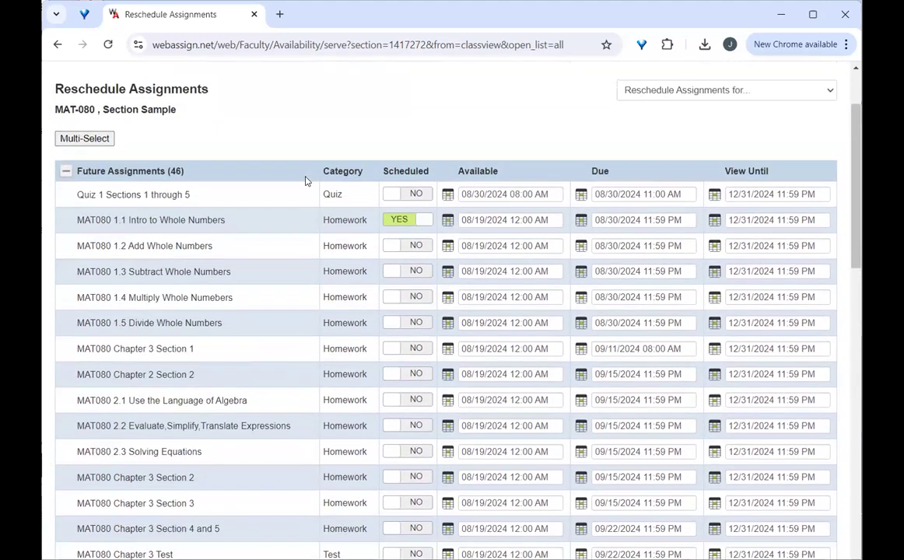
{"action": "left_click", "coordinate": [395, 247]}
{"action": "scroll", "coordinate": [267, 262], "scroll_direction": "down", "scroll_amount": 10}
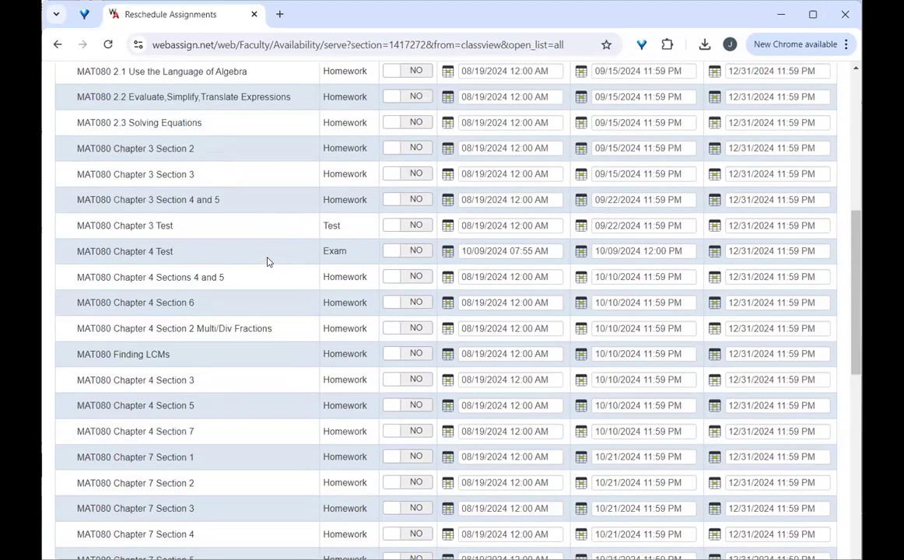
{"action": "left_click", "coordinate": [70, 492]}
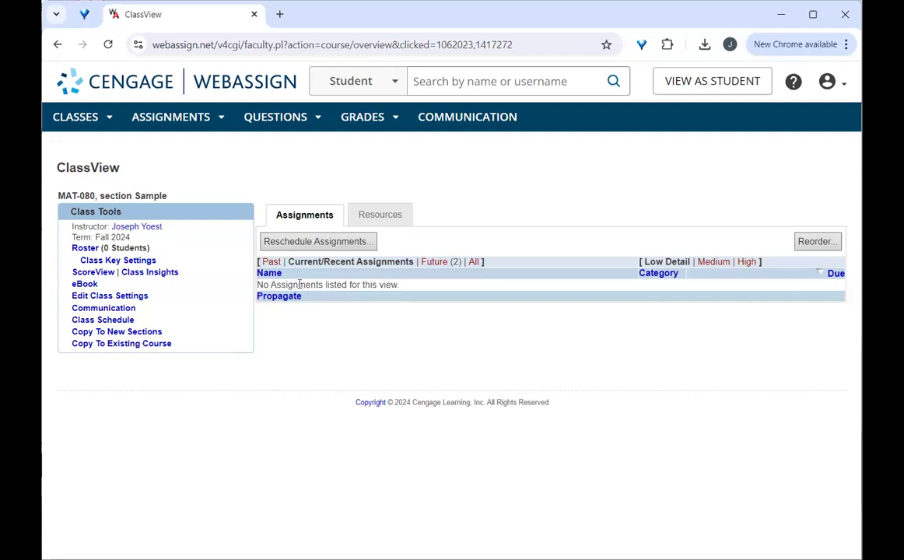
Check the Sample section's current/recent assignments and list its future assignments.
{"action": "left_click_drag", "start_coordinate": [286, 262], "coordinate": [416, 262]}
{"action": "left_click", "coordinate": [377, 336]}
{"action": "left_click", "coordinate": [432, 262]}
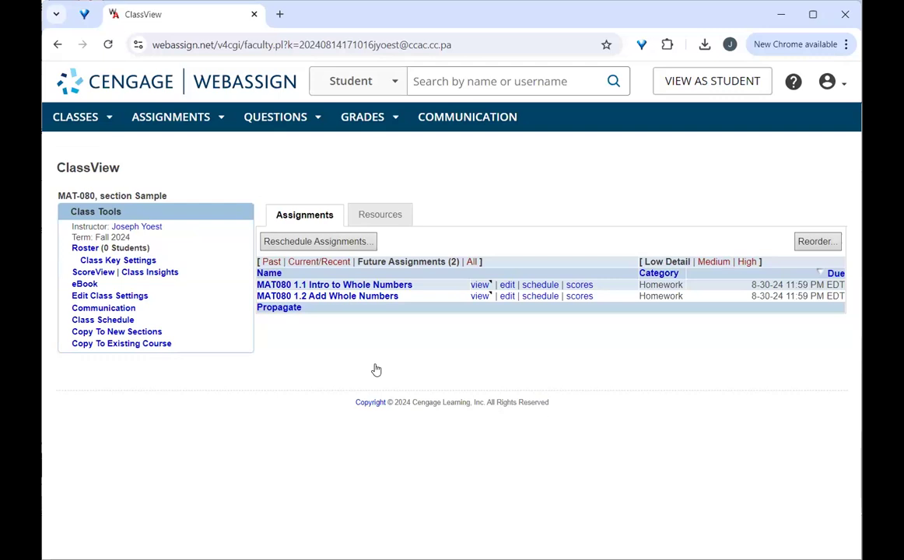
Open assignment rescheduling for the Sample section and set MAT080 1.1 Intro to Whole Numbers due on 08/25/2024 at 11:59 PM.
{"action": "left_click", "coordinate": [297, 246]}
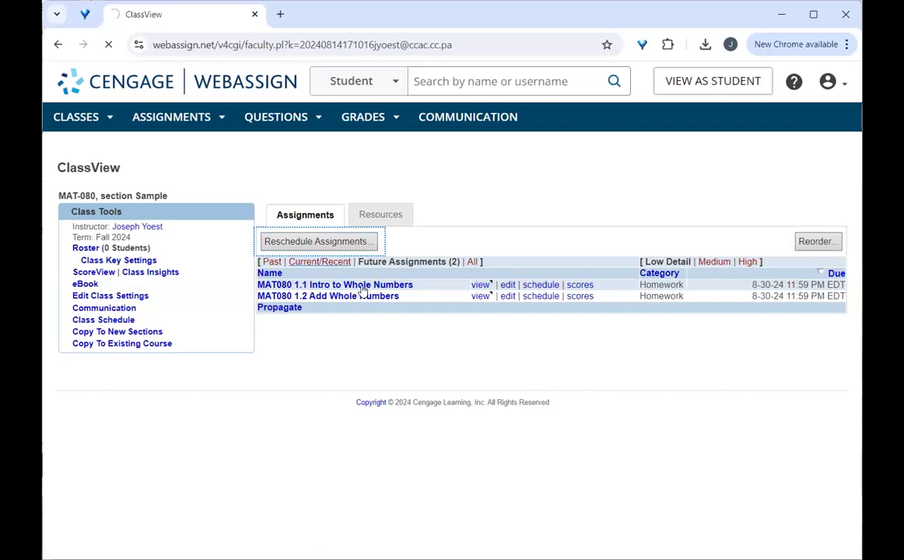
{"action": "scroll", "coordinate": [489, 282], "scroll_direction": "down", "scroll_amount": 1}
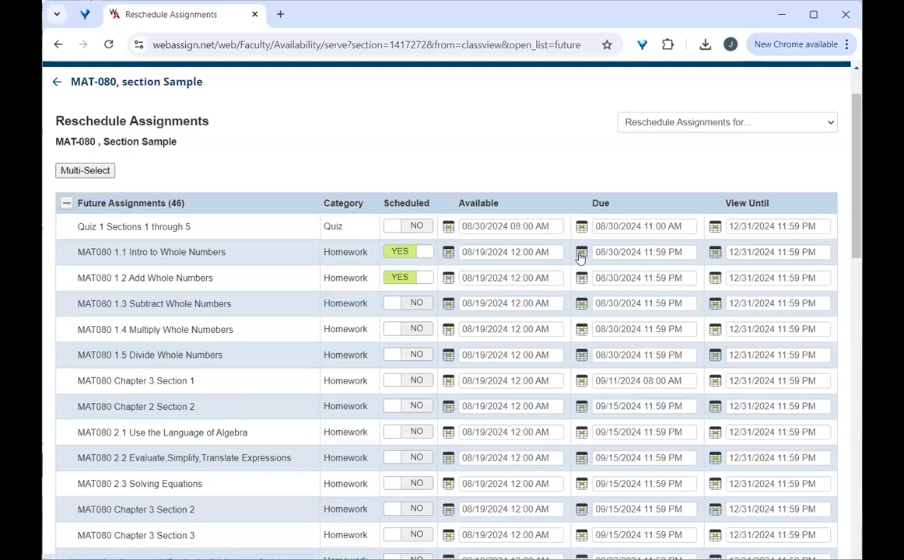
{"action": "scroll", "coordinate": [579, 258], "scroll_direction": "up", "scroll_amount": 1}
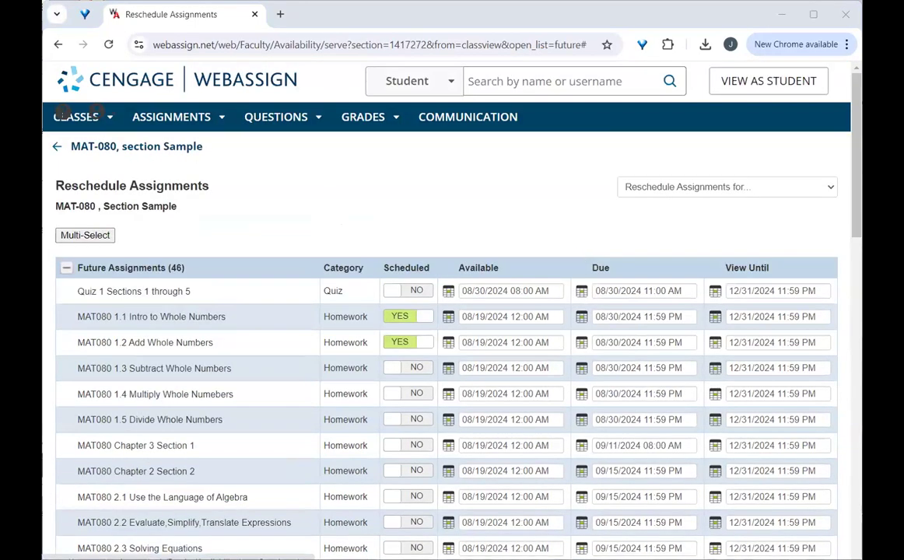
{"action": "scroll", "coordinate": [582, 247], "scroll_direction": "down", "scroll_amount": 1}
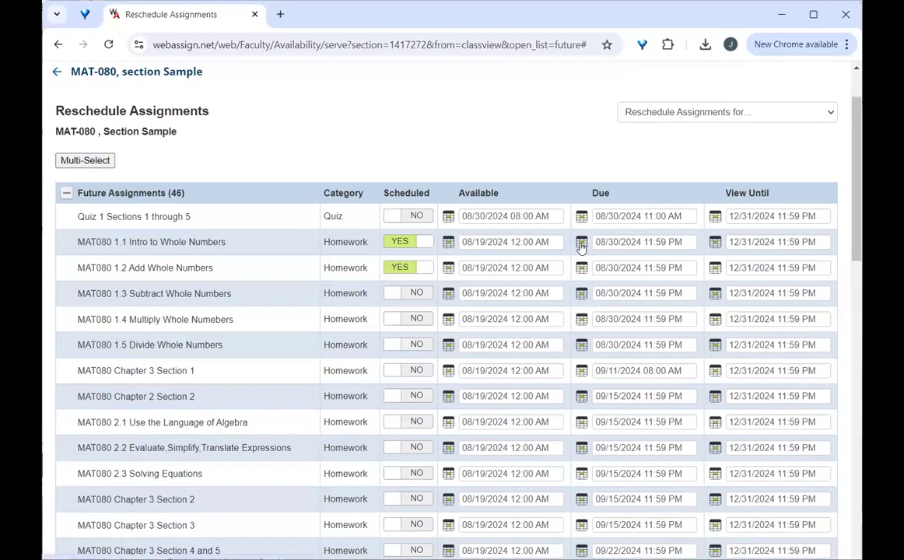
{"action": "scroll", "coordinate": [581, 248], "scroll_direction": "up", "scroll_amount": 1}
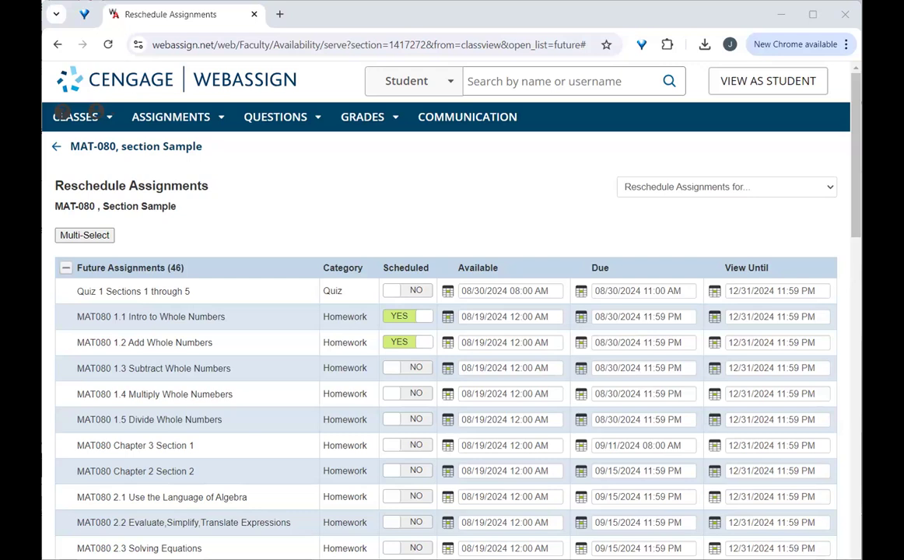
{"action": "scroll", "coordinate": [585, 267], "scroll_direction": "down", "scroll_amount": 1}
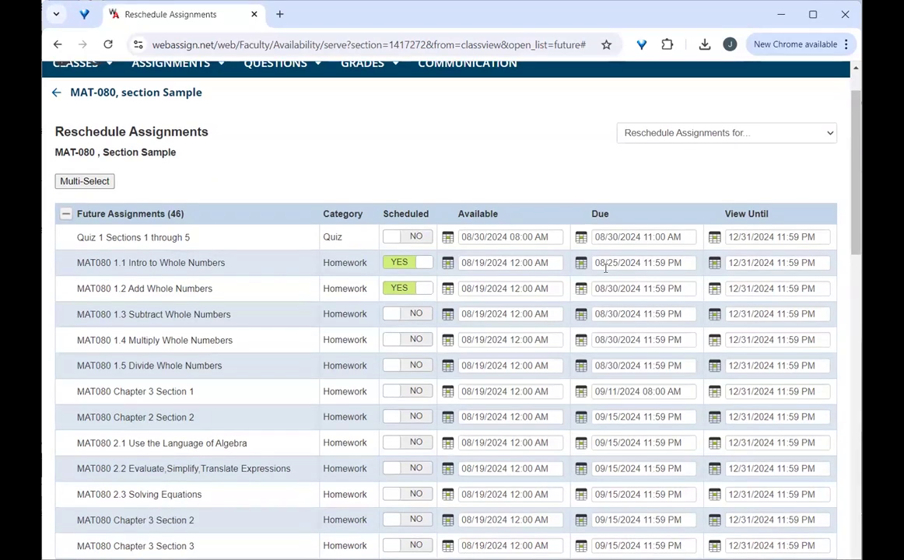
Check the due, available and view-until dates of MAT080 1.1 Intro to Whole Numbers and look through the other assignments' dates.
{"action": "left_click", "coordinate": [618, 263]}
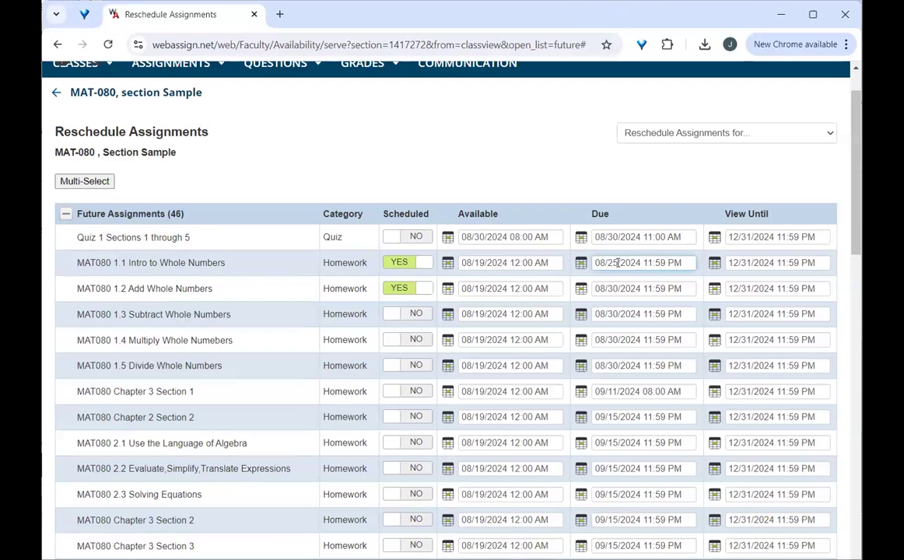
{"action": "double_click", "coordinate": [612, 262]}
{"action": "left_click", "coordinate": [643, 263]}
{"action": "triple_click", "coordinate": [633, 263]}
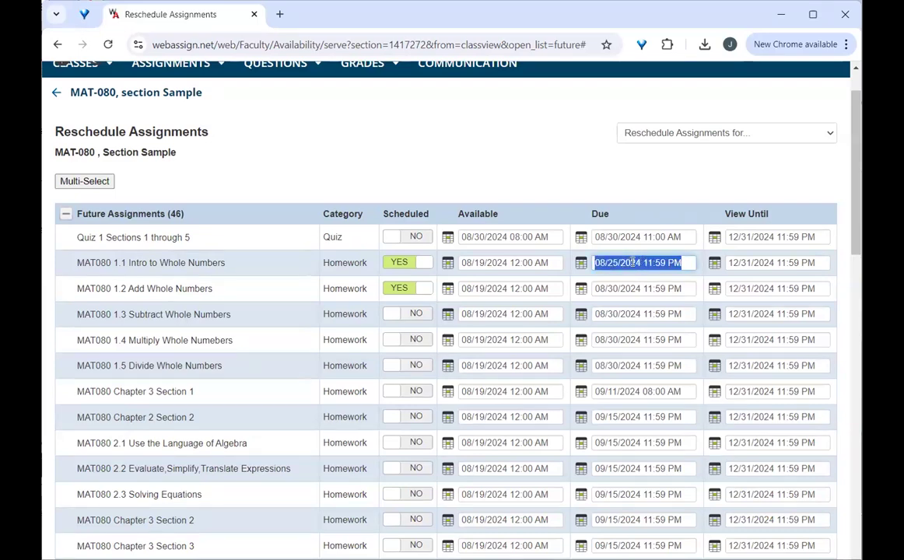
{"action": "triple_click", "coordinate": [481, 263]}
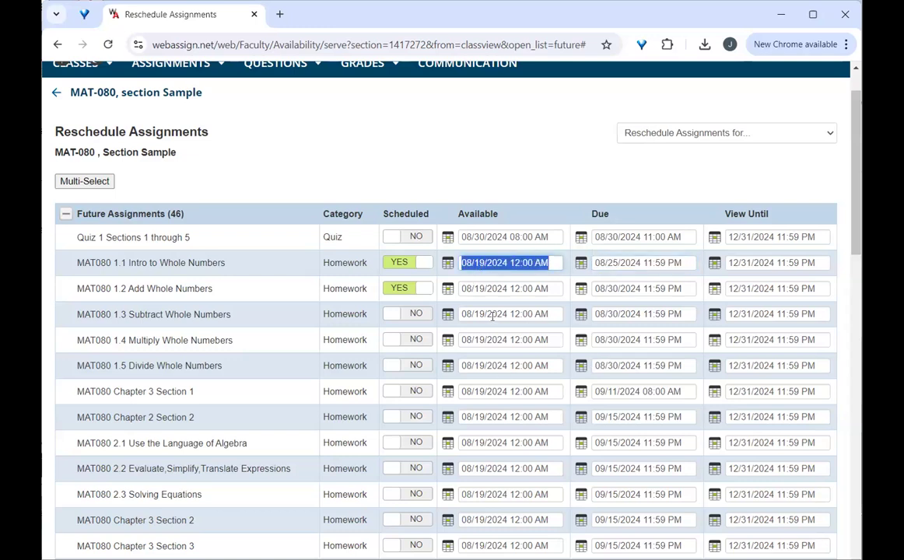
{"action": "scroll", "coordinate": [490, 382], "scroll_direction": "down", "scroll_amount": 3}
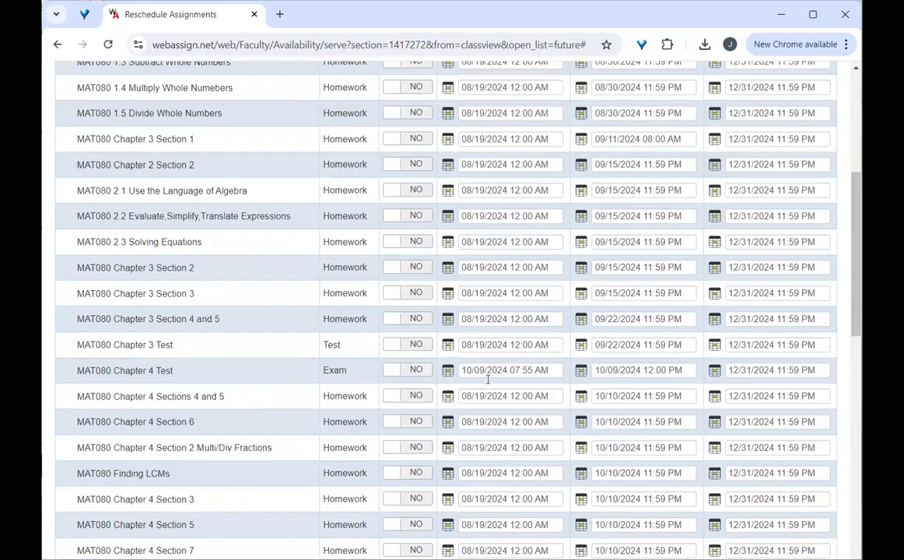
{"action": "scroll", "coordinate": [488, 379], "scroll_direction": "down", "scroll_amount": 8}
{"action": "scroll", "coordinate": [488, 378], "scroll_direction": "up", "scroll_amount": 10}
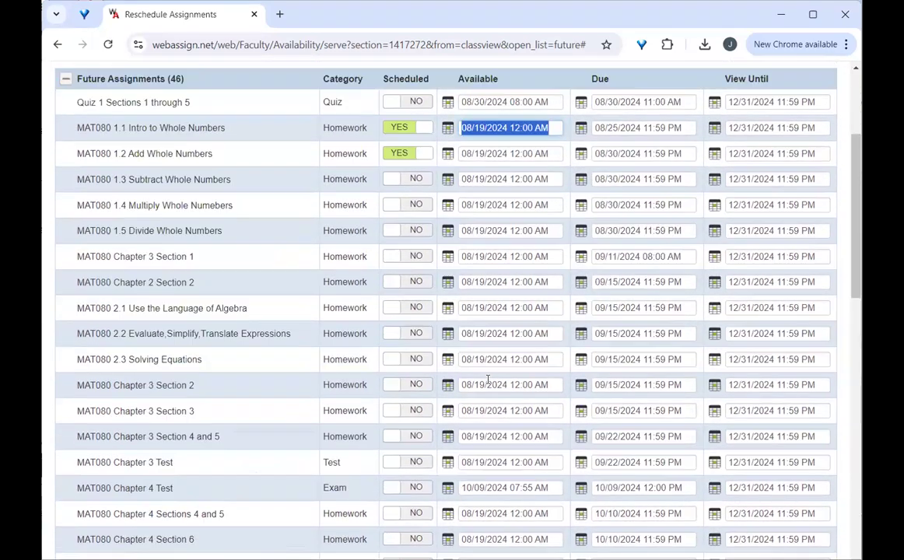
{"action": "scroll", "coordinate": [487, 379], "scroll_direction": "up", "scroll_amount": 2}
{"action": "double_click", "coordinate": [792, 261]}
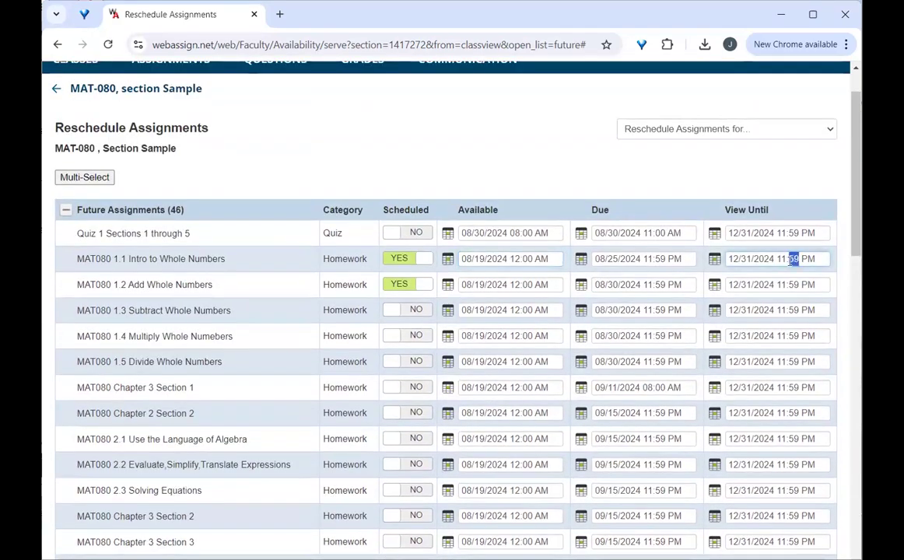
{"action": "triple_click", "coordinate": [792, 261]}
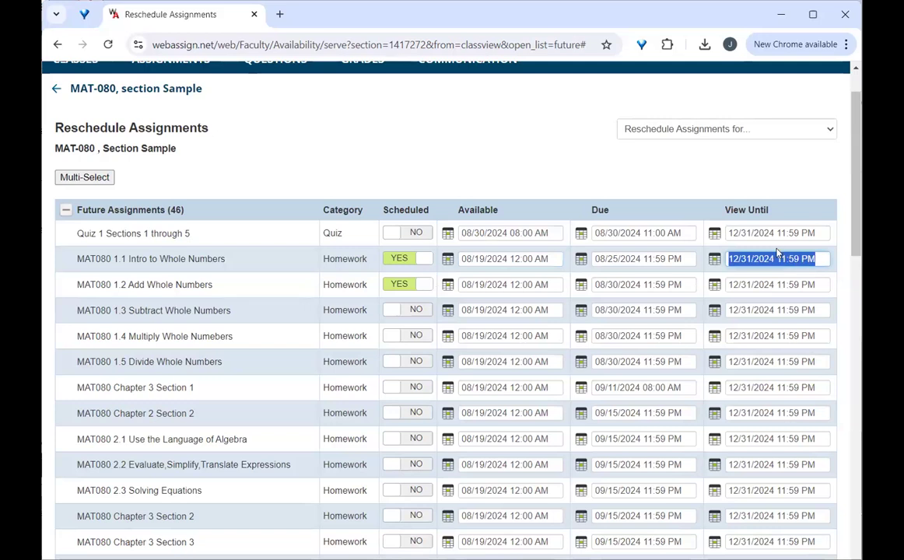
{"action": "left_click", "coordinate": [363, 155]}
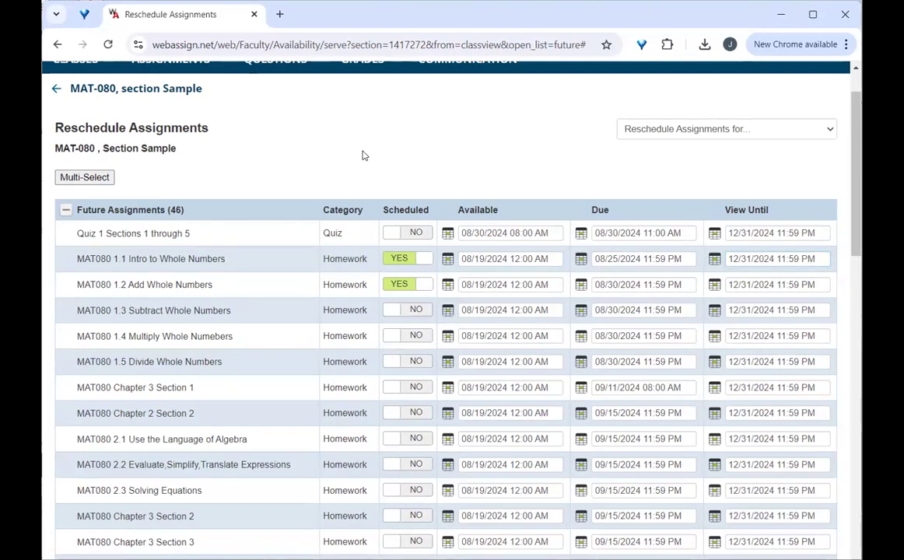
Copy the available date 08/19/2024 12:00 AM from MAT080 1.1 Intro to Whole Numbers to Quiz 1 Sections 1 through 5.
{"action": "double_click", "coordinate": [478, 233]}
{"action": "triple_click", "coordinate": [477, 233]}
{"action": "left_click", "coordinate": [448, 175]}
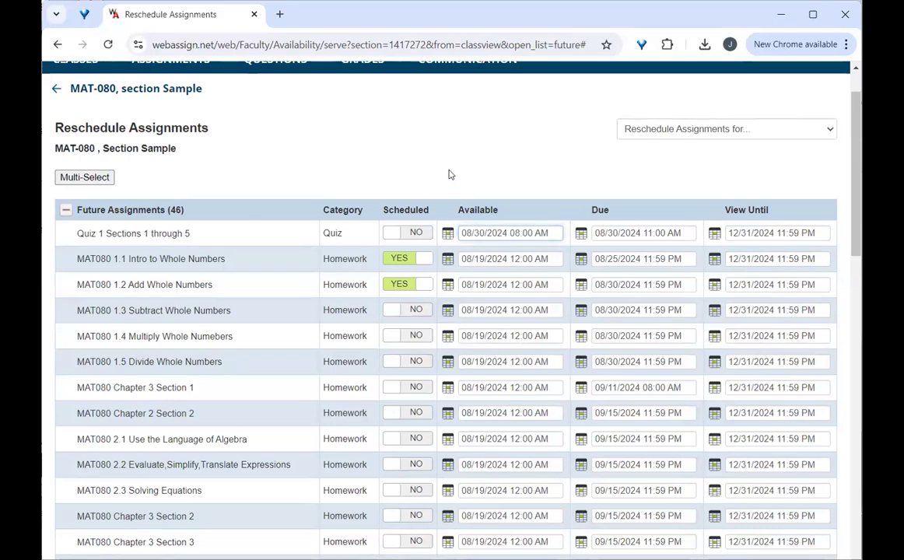
{"action": "triple_click", "coordinate": [499, 259]}
{"action": "key", "text": "ctrl+c"}
{"action": "triple_click", "coordinate": [482, 232]}
{"action": "key", "text": "ctrl+v"}
Copy the due date 08/25/2024 11:59 PM from MAT080 1.1 to MAT080 1.2 Add Whole Numbers, and save the rescheduled assignments.
{"action": "scroll", "coordinate": [538, 430], "scroll_direction": "down", "scroll_amount": 6}
{"action": "scroll", "coordinate": [539, 436], "scroll_direction": "up", "scroll_amount": 4}
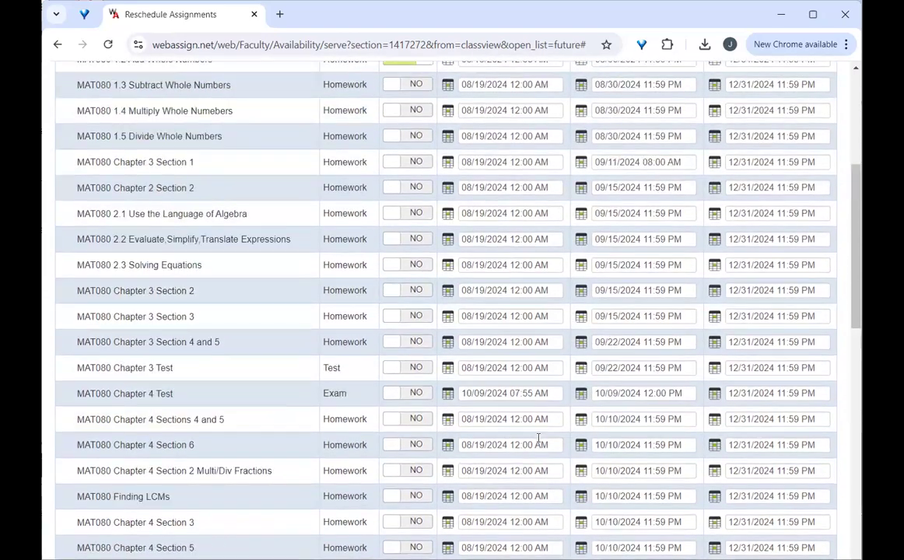
{"action": "scroll", "coordinate": [539, 440], "scroll_direction": "up", "scroll_amount": 4}
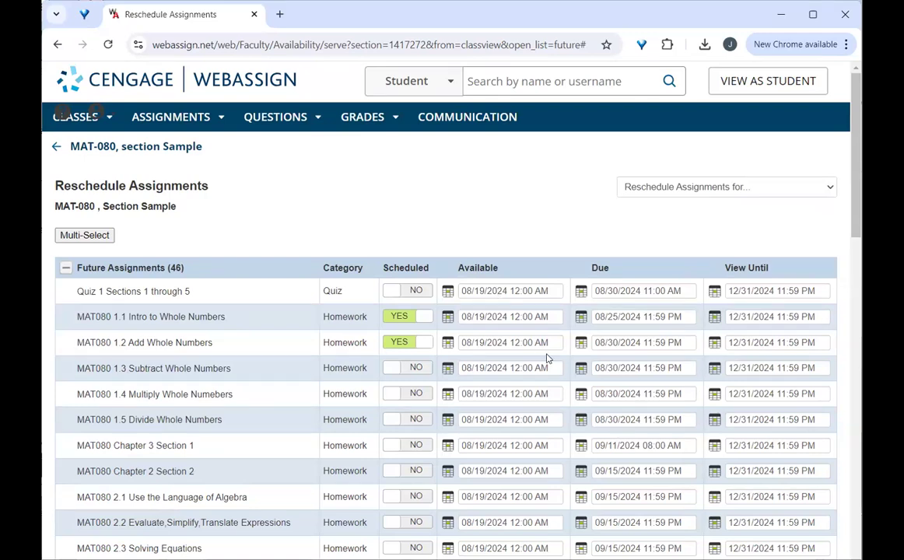
{"action": "triple_click", "coordinate": [613, 317]}
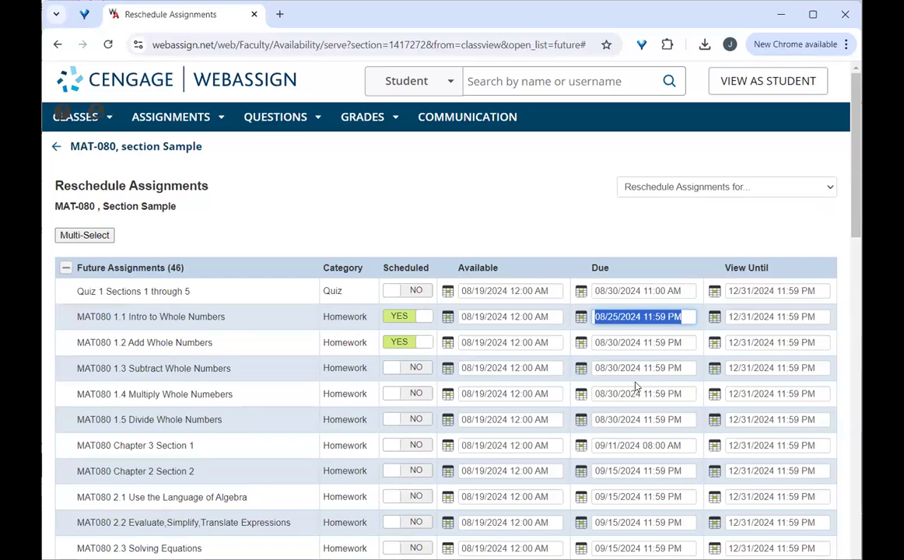
{"action": "triple_click", "coordinate": [615, 343]}
{"action": "key", "text": "ctrl+v"}
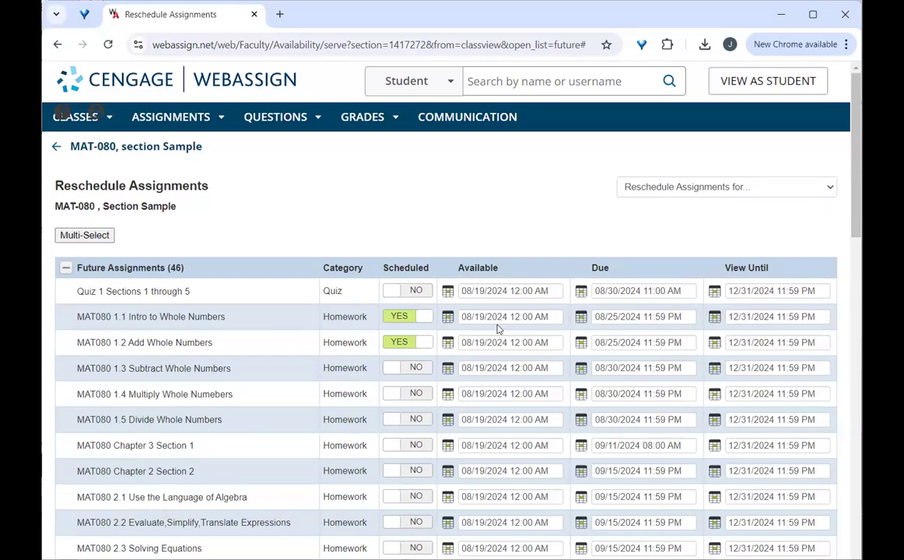
{"action": "scroll", "coordinate": [171, 346], "scroll_direction": "down", "scroll_amount": 15}
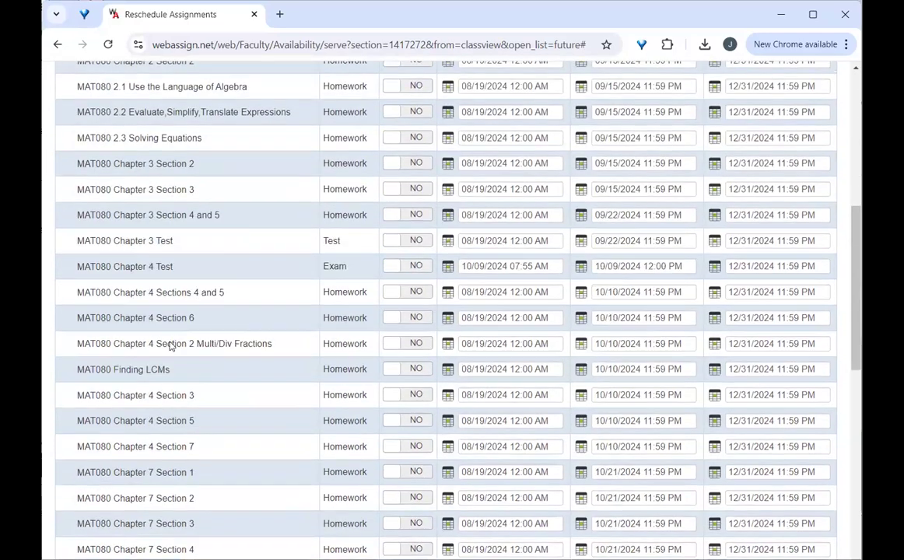
{"action": "left_click", "coordinate": [67, 494]}
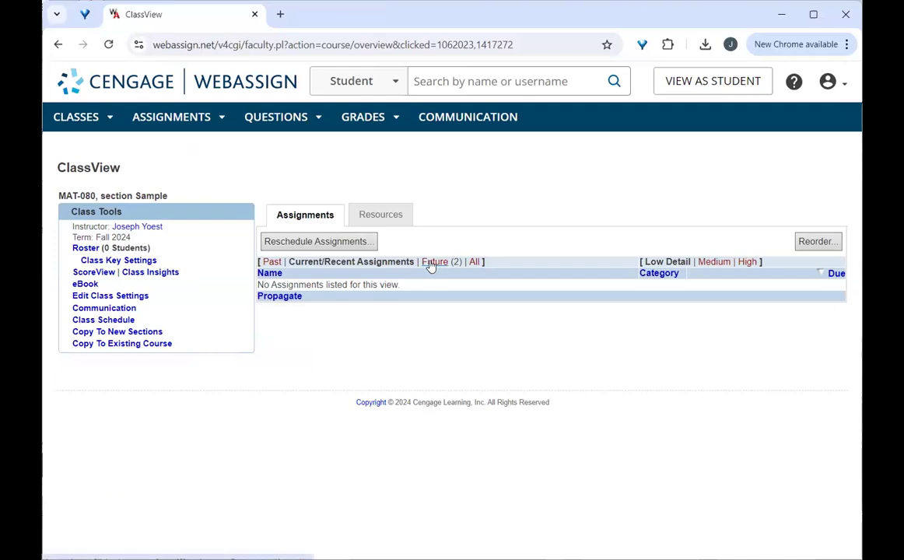
List the Sample section's future assignments and check the due dates of MAT080 1.1 and MAT080 1.2.
{"action": "left_click", "coordinate": [433, 262]}
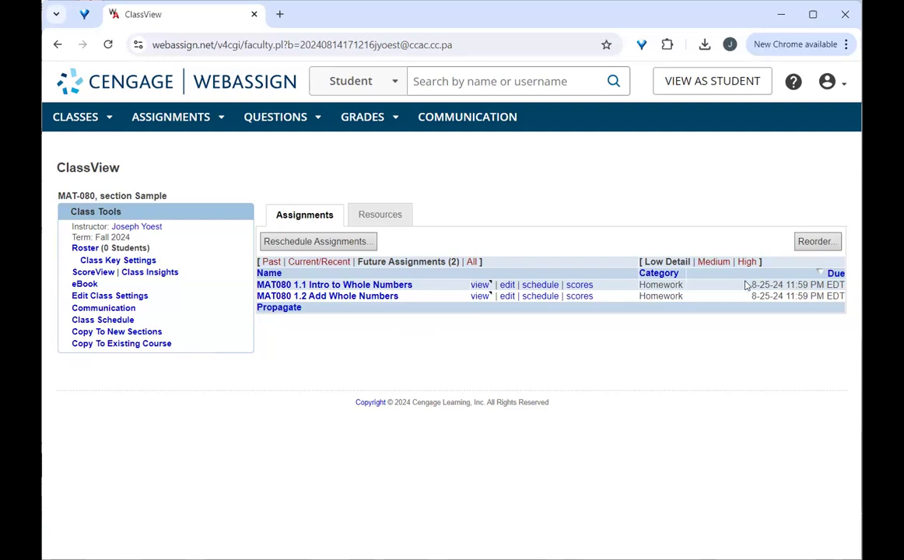
{"action": "left_click_drag", "start_coordinate": [751, 284], "coordinate": [805, 296]}
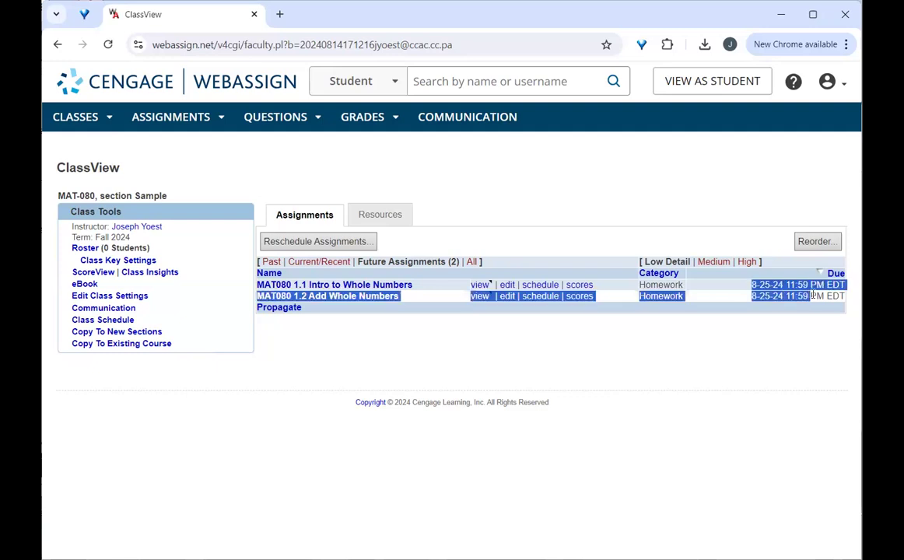
{"action": "left_click", "coordinate": [727, 333]}
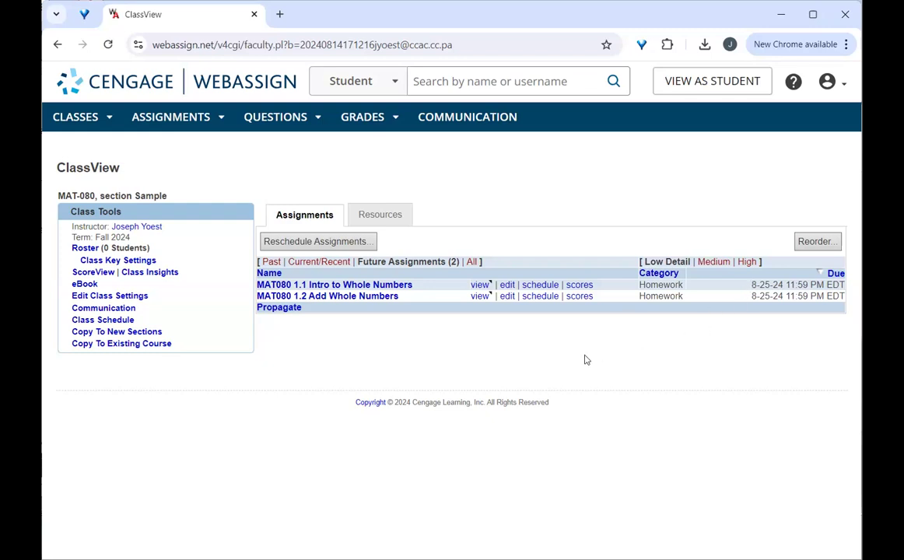
Try to move MAT080 1.2 Add Whole Numbers above MAT080 1.1 Intro to Whole Numbers, cancel the reordering, and list the future assignments.
{"action": "left_click", "coordinate": [814, 245]}
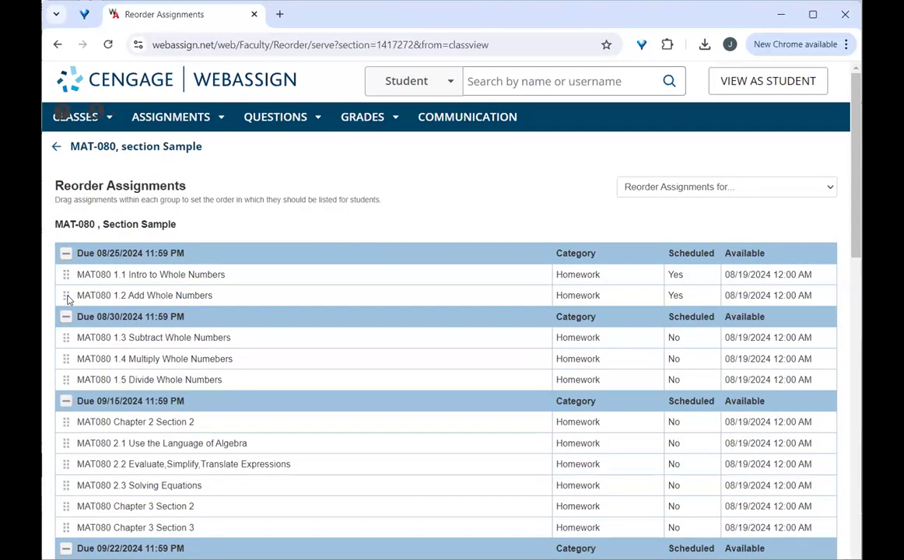
{"action": "left_click_drag", "start_coordinate": [67, 300], "coordinate": [59, 268]}
{"action": "scroll", "coordinate": [49, 305], "scroll_direction": "down", "scroll_amount": 15}
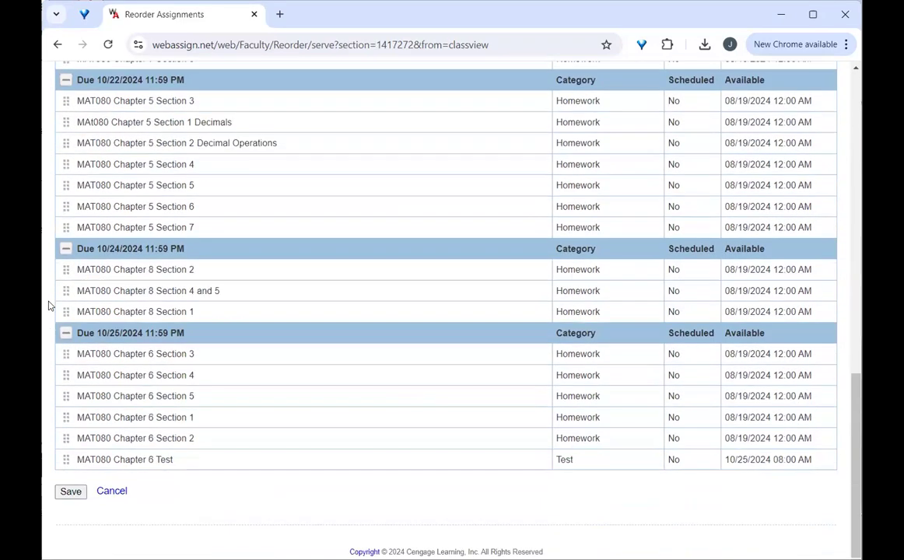
{"action": "left_click", "coordinate": [68, 491]}
{"action": "left_click", "coordinate": [112, 492]}
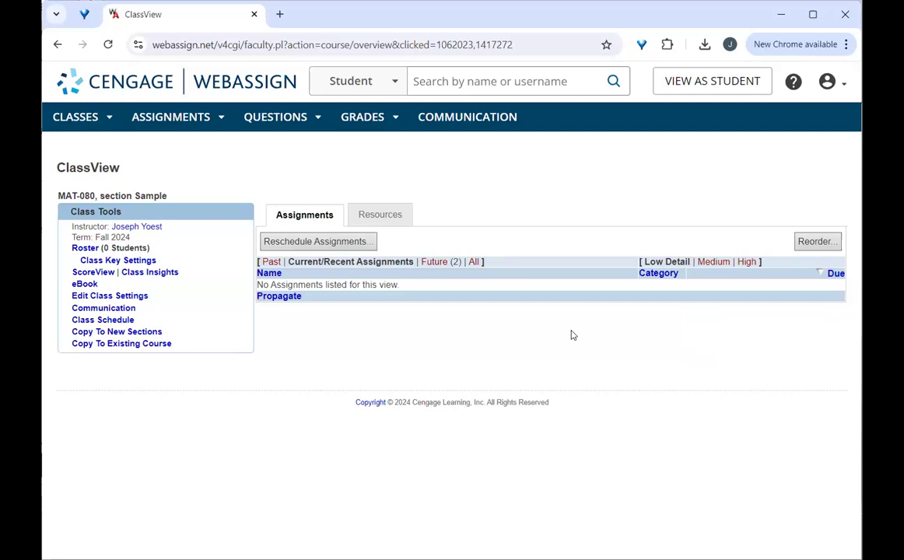
{"action": "left_click", "coordinate": [434, 262]}
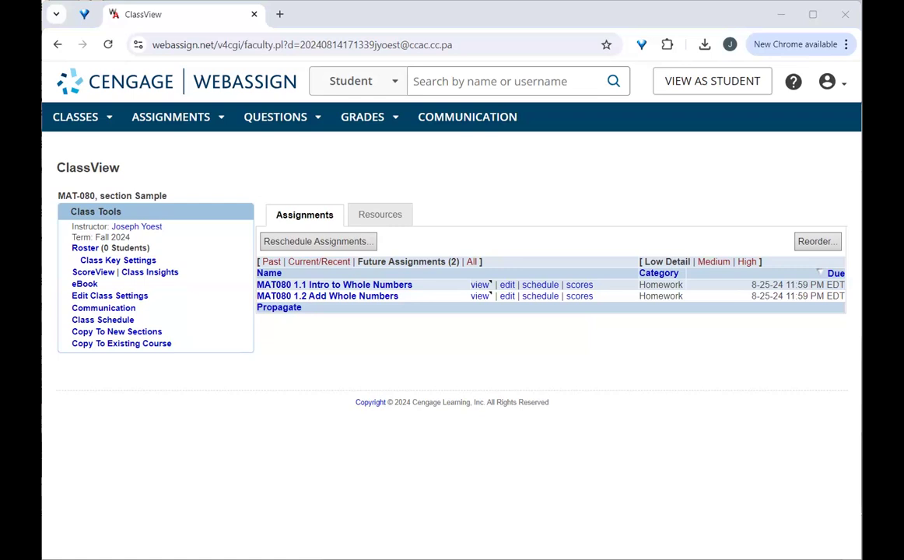
{"action": "left_click", "coordinate": [270, 412]}
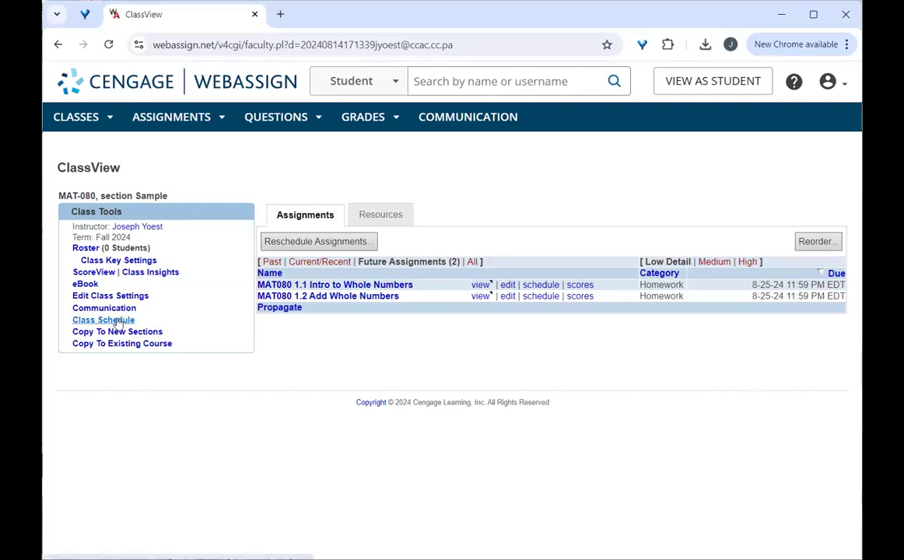
Open the Sample section's class key settings and examine the student self-enrollment class key and options.
{"action": "left_click", "coordinate": [131, 265]}
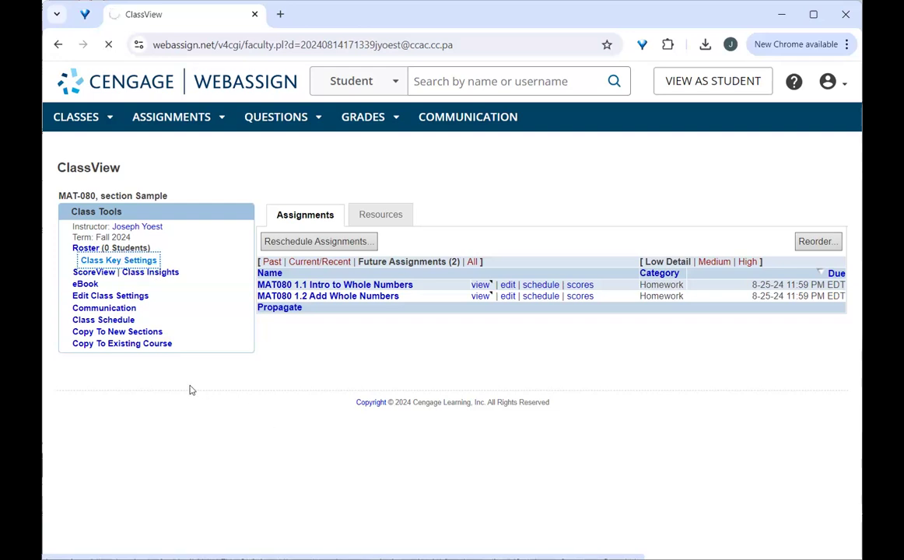
{"action": "left_click_drag", "start_coordinate": [101, 294], "coordinate": [197, 298]}
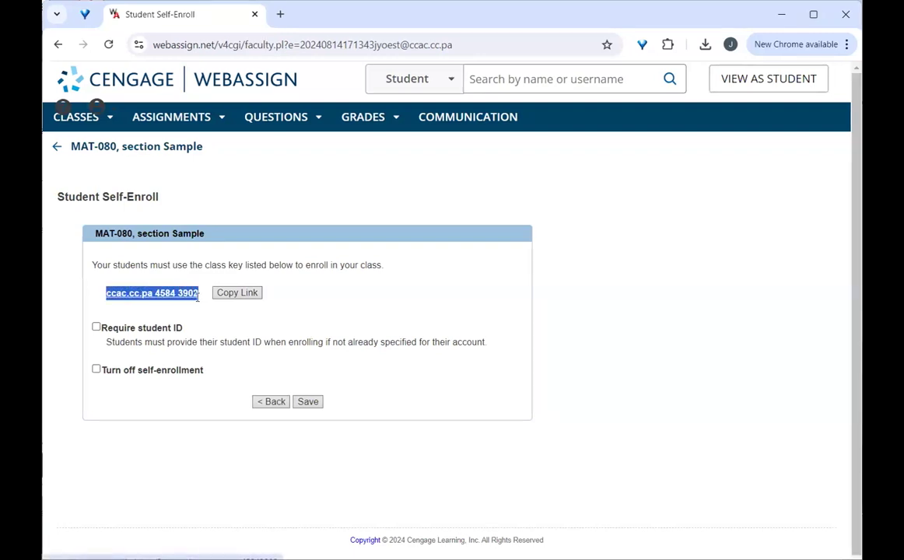
{"action": "left_click", "coordinate": [192, 473]}
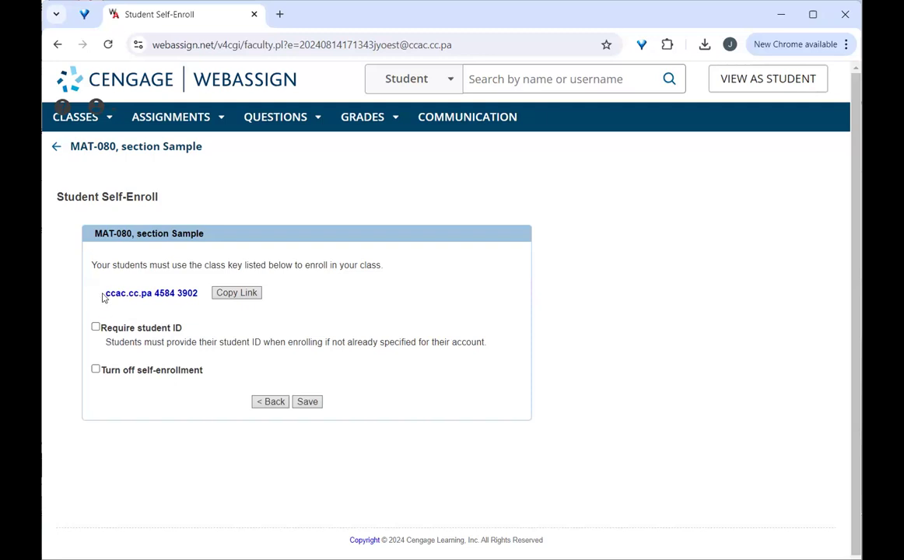
{"action": "left_click_drag", "start_coordinate": [105, 295], "coordinate": [203, 296]}
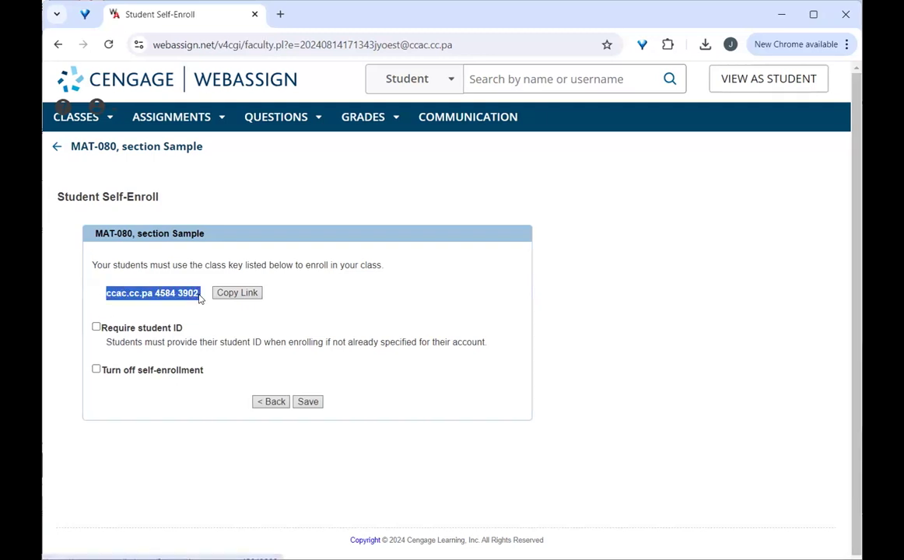
{"action": "left_click", "coordinate": [116, 264]}
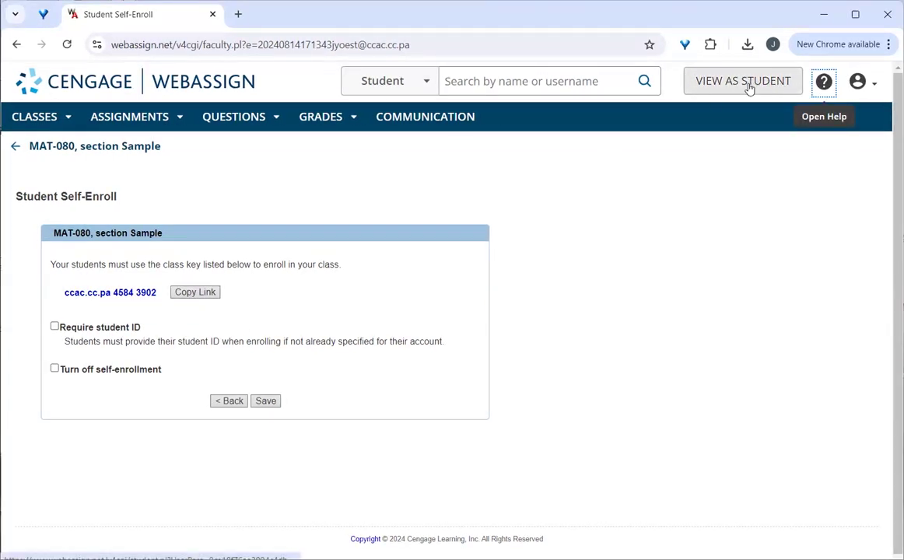
Open the Sample section in student view, dismiss the registration information, and review the student home page.
{"action": "left_click", "coordinate": [694, 89]}
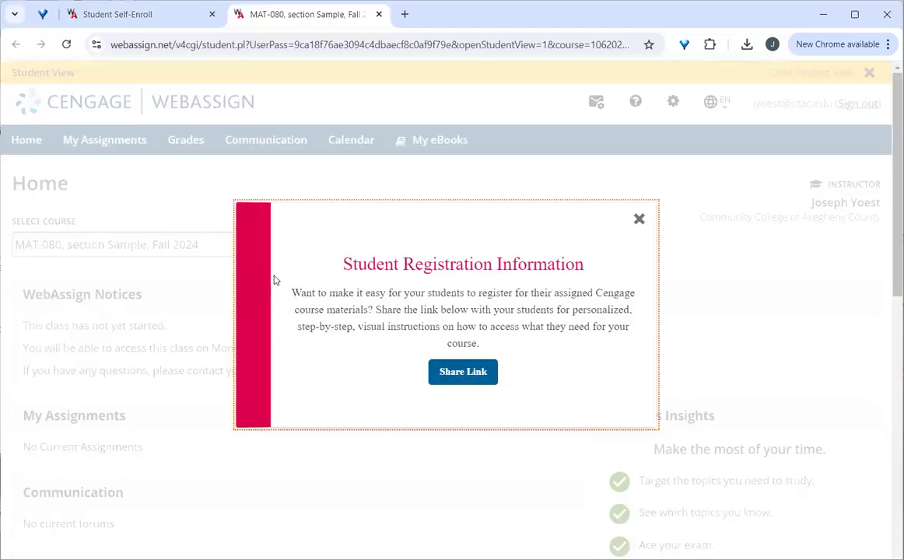
{"action": "left_click", "coordinate": [639, 218]}
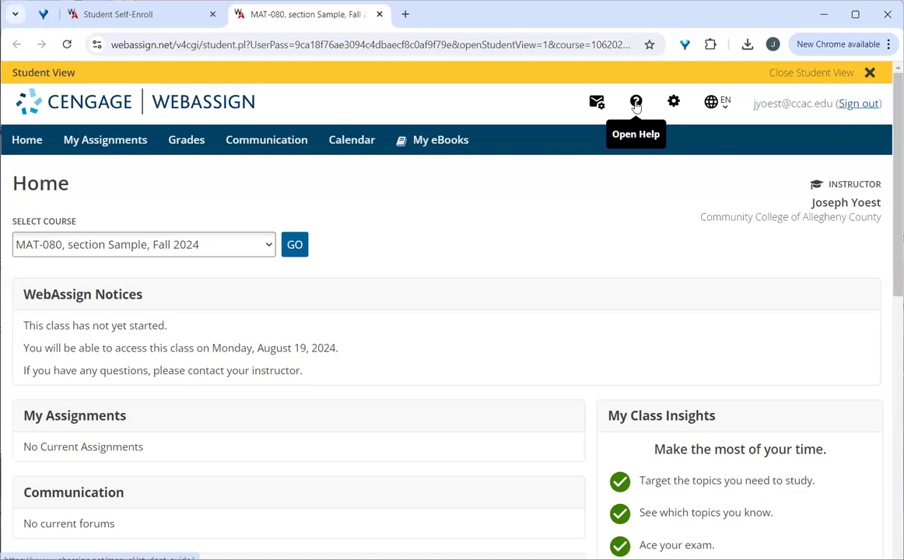
{"action": "left_click", "coordinate": [128, 19]}
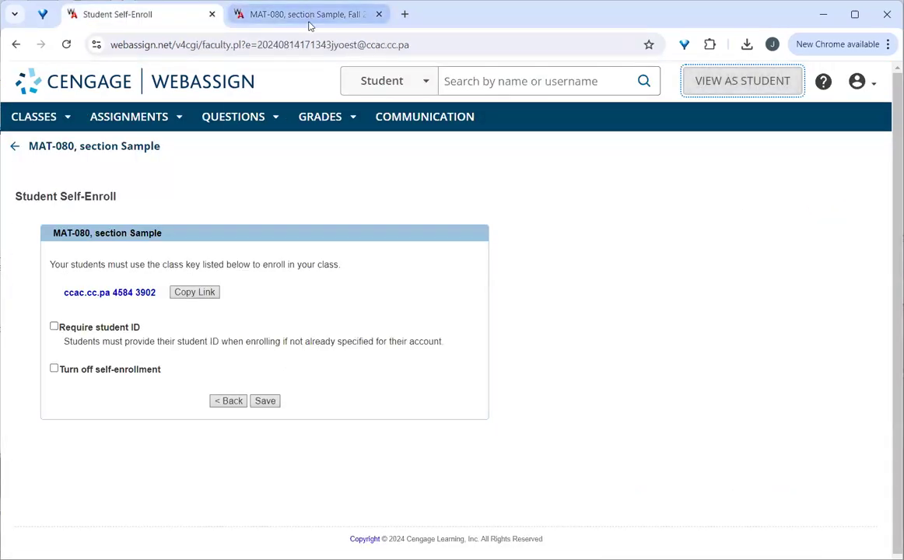
{"action": "left_click", "coordinate": [309, 23]}
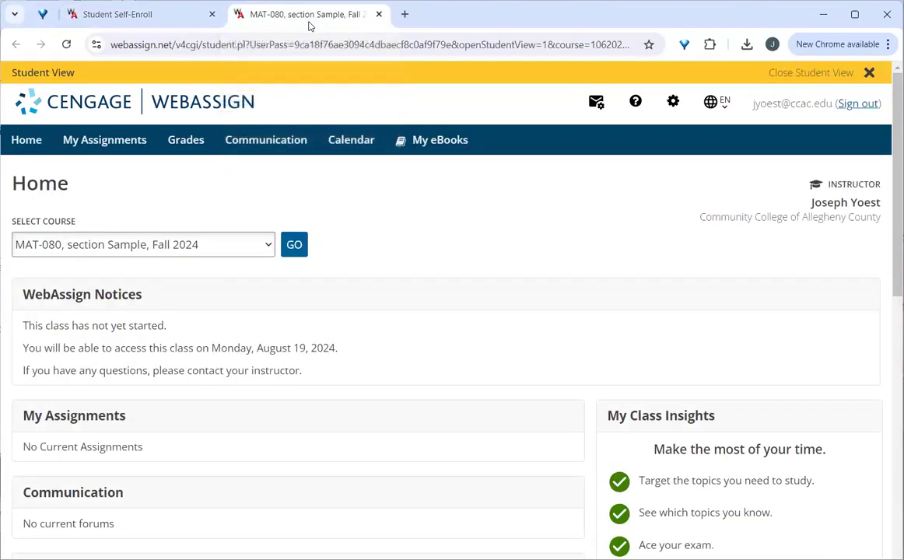
Open the Student Quick Start Guide from the Getting Started topic of the WebAssign student help.
{"action": "left_click", "coordinate": [635, 104]}
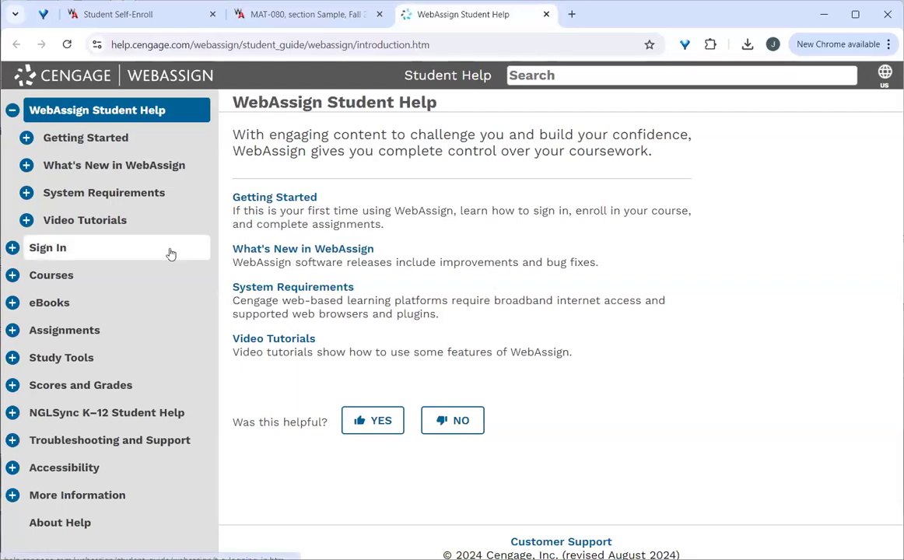
{"action": "left_click", "coordinate": [89, 136]}
{"action": "scroll", "coordinate": [385, 350], "scroll_direction": "down", "scroll_amount": 2}
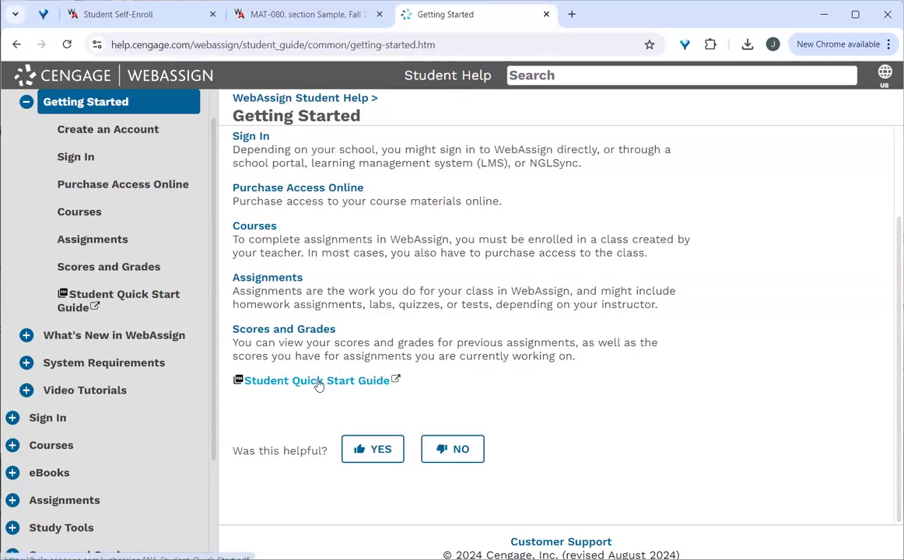
{"action": "left_click", "coordinate": [318, 382]}
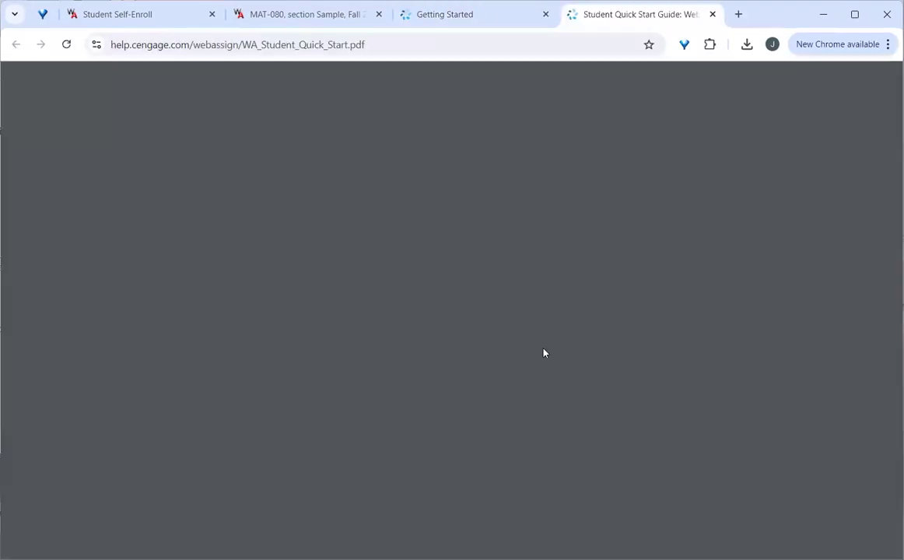
Read the Quick Start Guide's enrollment, account and sign-in instructions and check them against the section's self-enrollment class key page.
{"action": "scroll", "coordinate": [540, 255], "scroll_direction": "down", "scroll_amount": 2}
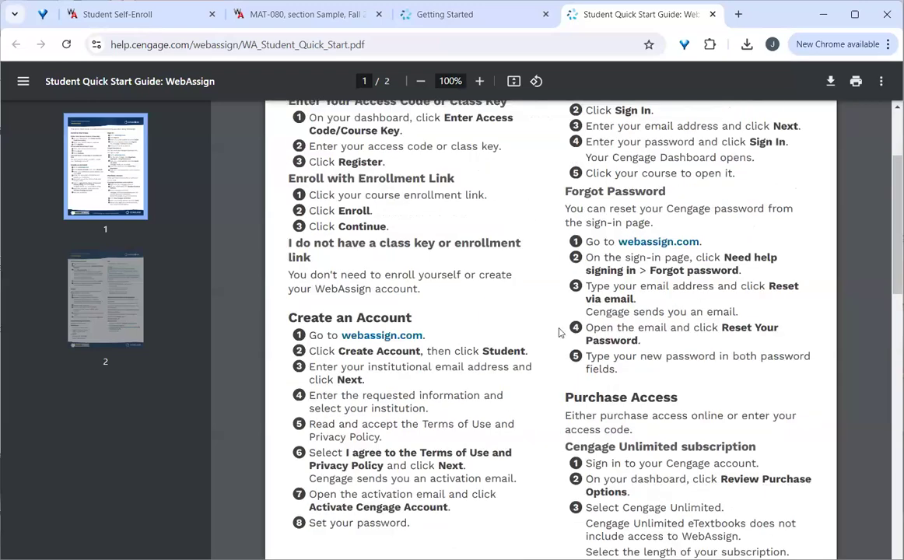
{"action": "scroll", "coordinate": [560, 333], "scroll_direction": "down", "scroll_amount": 1}
{"action": "scroll", "coordinate": [549, 440], "scroll_direction": "down", "scroll_amount": 1}
{"action": "scroll", "coordinate": [548, 439], "scroll_direction": "up", "scroll_amount": 4}
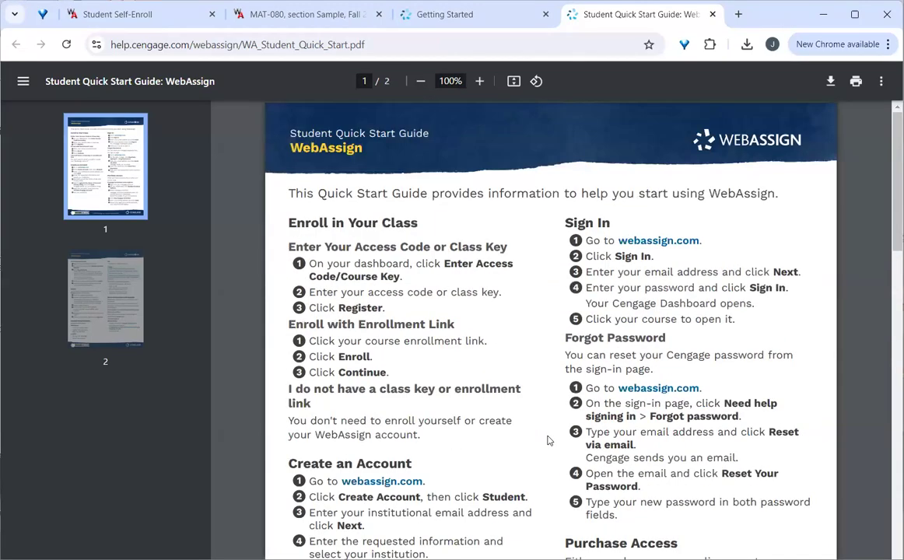
{"action": "scroll", "coordinate": [547, 355], "scroll_direction": "down", "scroll_amount": 1}
{"action": "scroll", "coordinate": [547, 356], "scroll_direction": "up", "scroll_amount": 1}
{"action": "scroll", "coordinate": [544, 215], "scroll_direction": "down", "scroll_amount": 1}
{"action": "scroll", "coordinate": [544, 216], "scroll_direction": "up", "scroll_amount": 1}
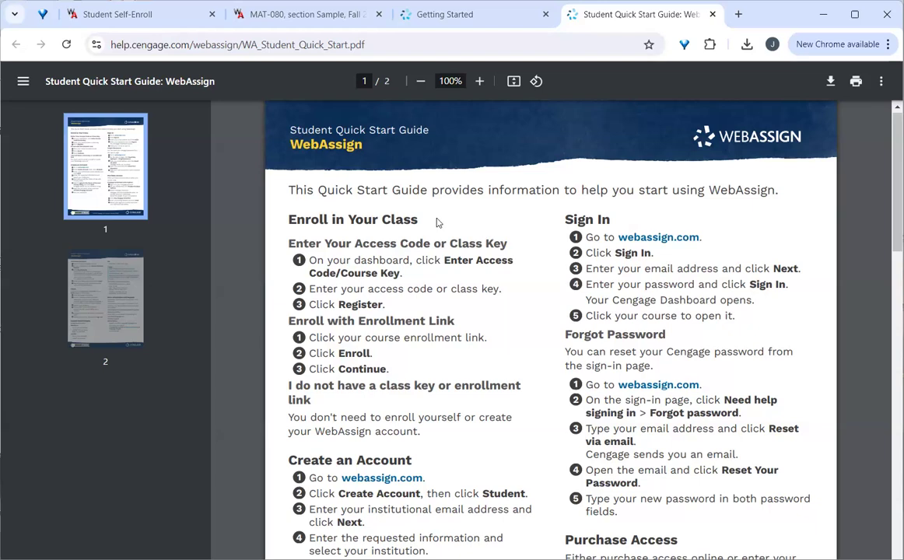
{"action": "left_click", "coordinate": [300, 15]}
{"action": "left_click", "coordinate": [167, 15]}
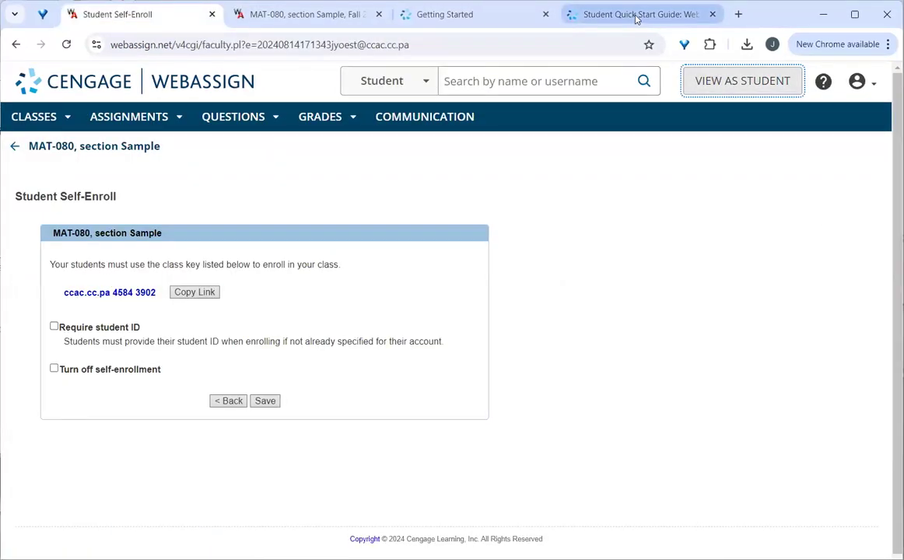
{"action": "left_click", "coordinate": [582, 15]}
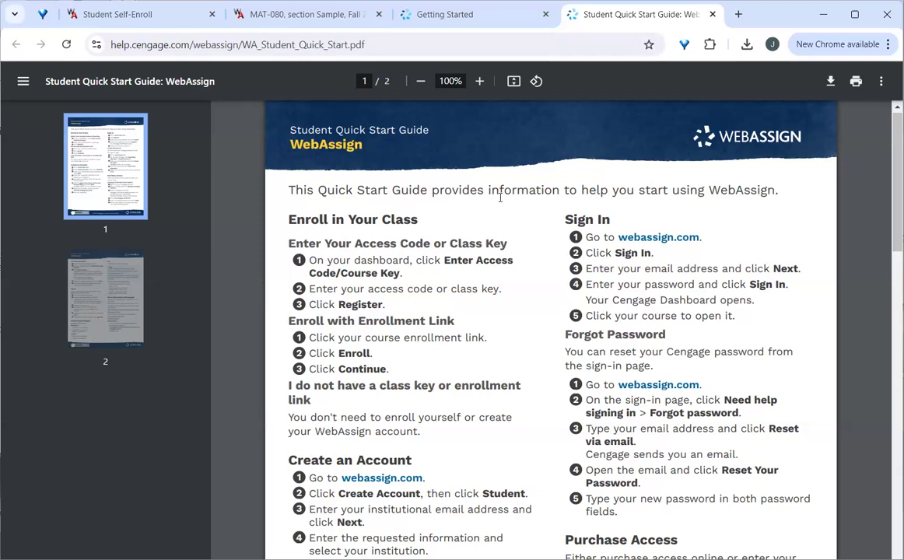
Close the Quick Start Guide, the student help and the student view, and return to the Sample section's ClassView.
{"action": "left_click", "coordinate": [712, 14]}
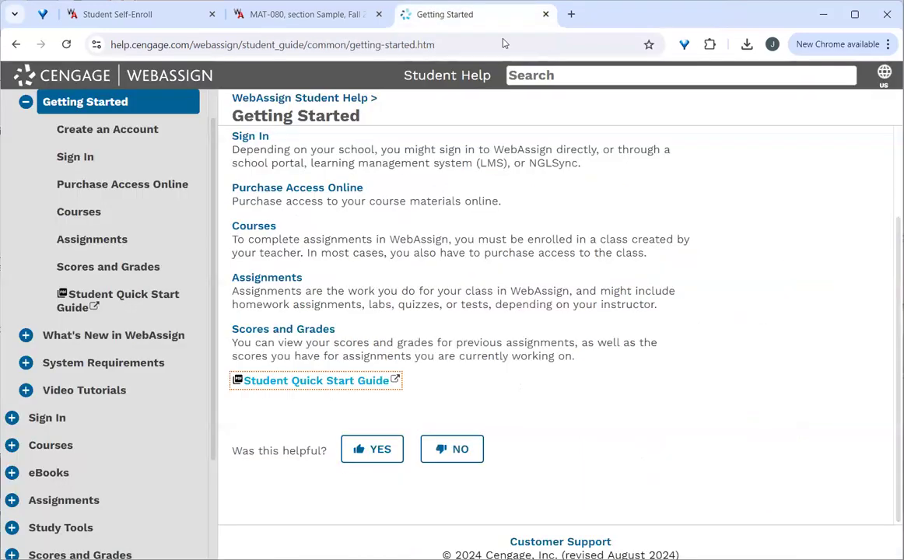
{"action": "left_click", "coordinate": [547, 16]}
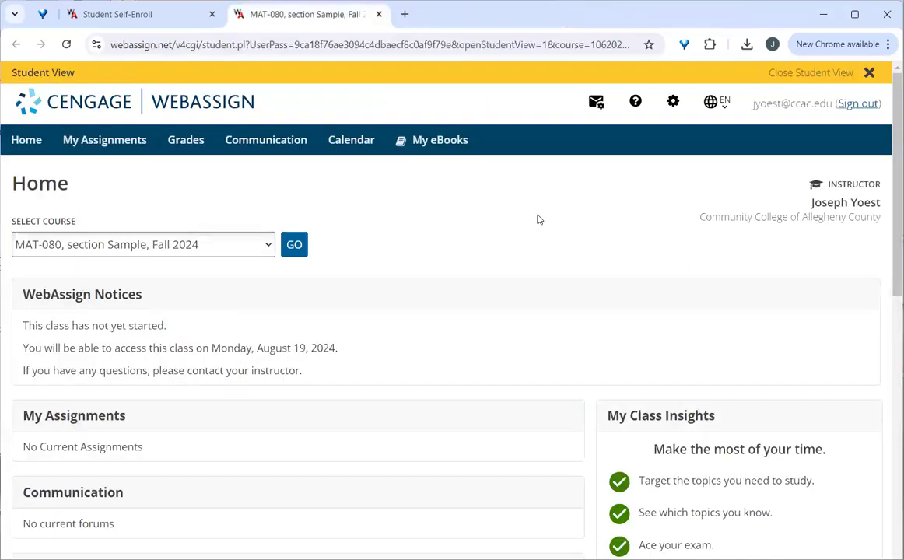
{"action": "left_click", "coordinate": [869, 73]}
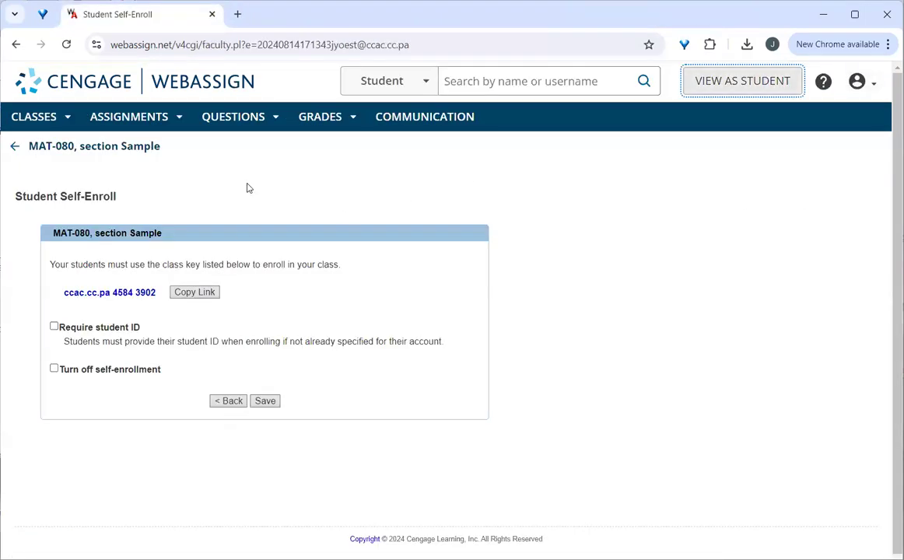
{"action": "left_click", "coordinate": [81, 152]}
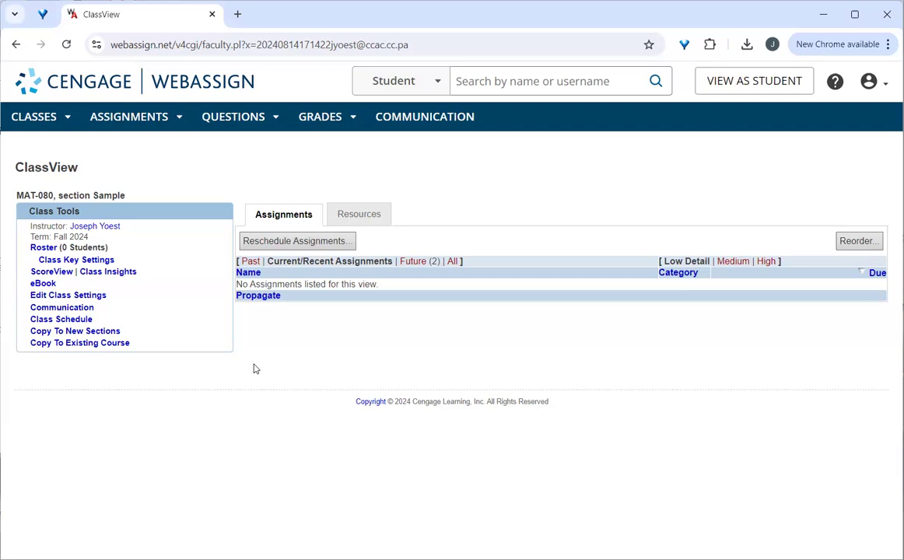
Open the Sample section's ScoreView and show the scores for all assignments.
{"action": "left_click", "coordinate": [206, 369]}
{"action": "left_click", "coordinate": [56, 274]}
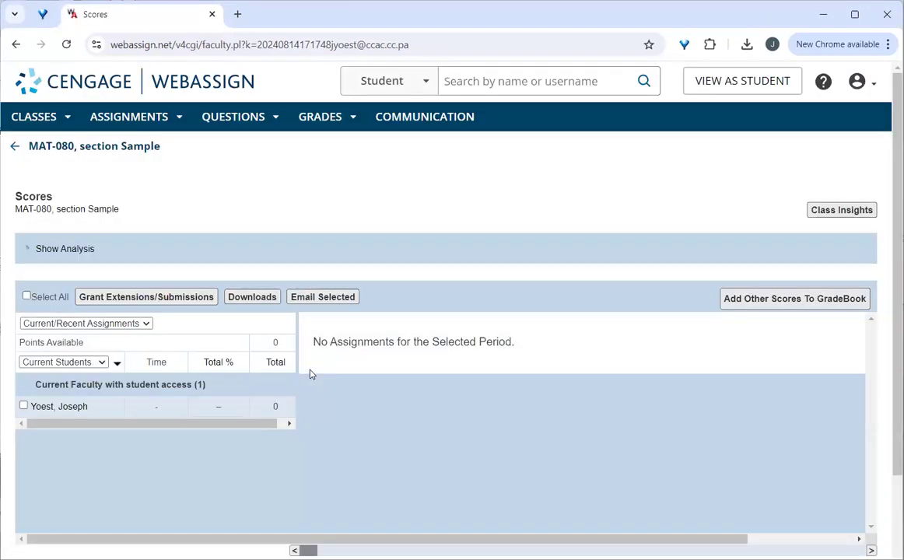
{"action": "scroll", "coordinate": [360, 347], "scroll_direction": "down", "scroll_amount": 2}
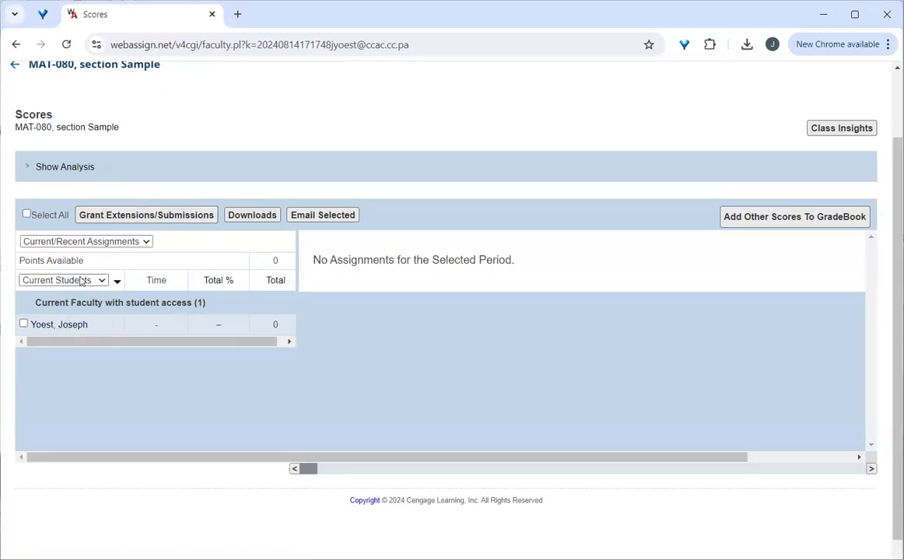
{"action": "left_click", "coordinate": [80, 243]}
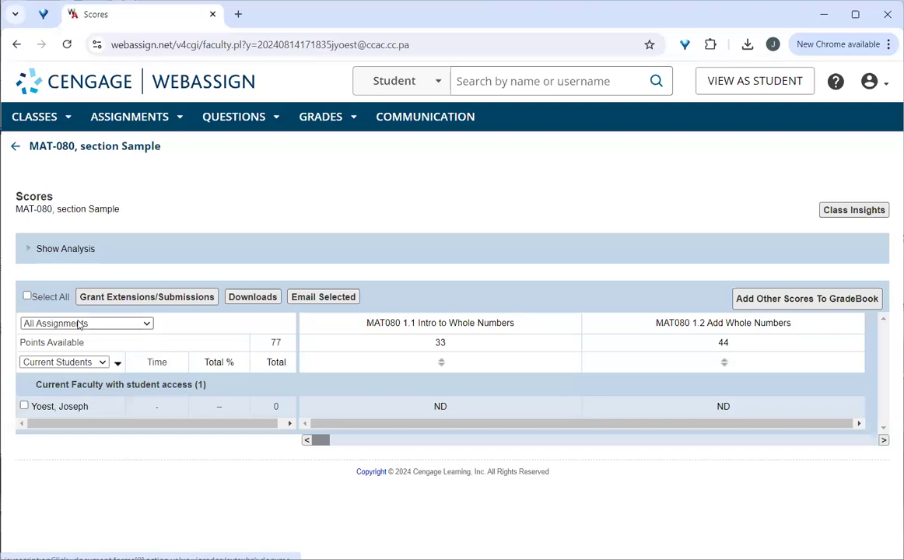
{"action": "left_click", "coordinate": [80, 324]}
{"action": "left_click", "coordinate": [446, 267]}
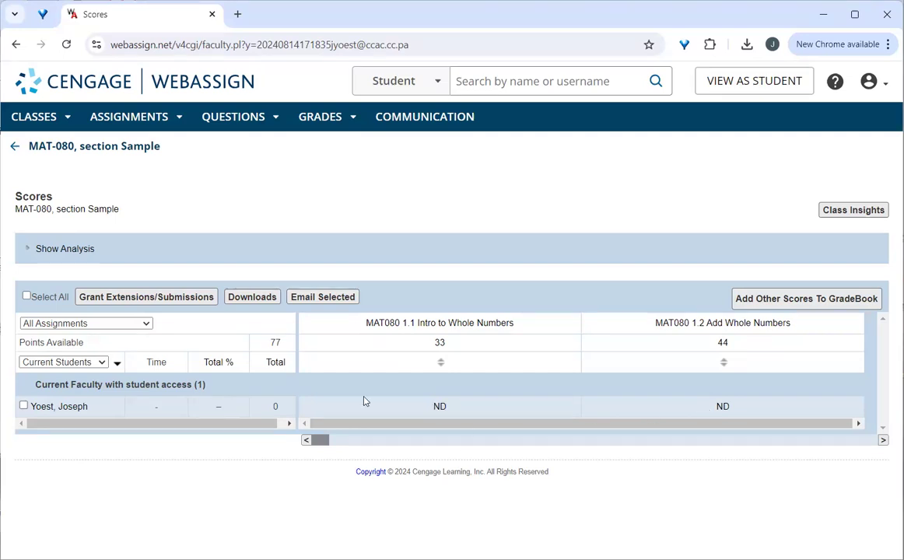
Open the grades summary of the faculty member with student access and review the assignment scores and totals.
{"action": "left_click", "coordinate": [59, 407]}
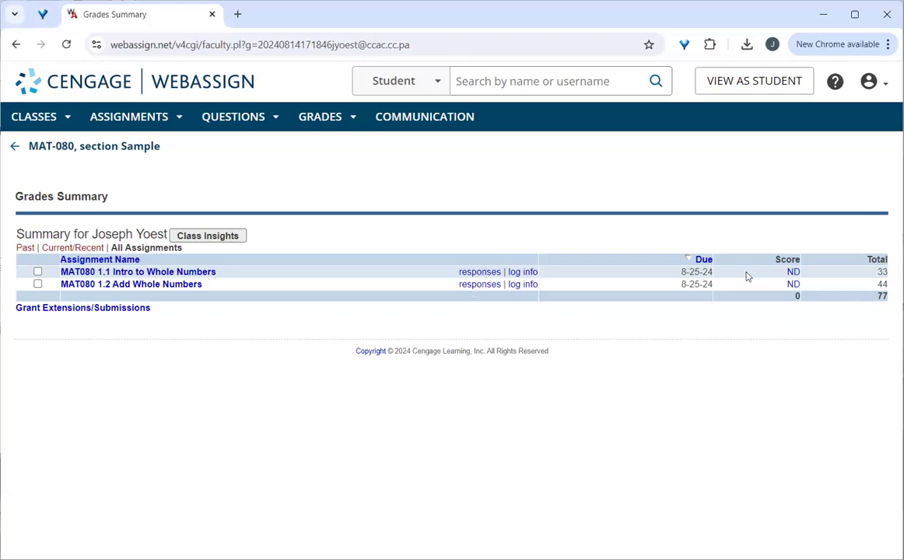
{"action": "left_click_drag", "start_coordinate": [774, 260], "coordinate": [875, 288]}
{"action": "left_click", "coordinate": [709, 323]}
Open the responses for MAT080 1.1 Intro to Whole Numbers and examine question 1's response and answer key.
{"action": "left_click", "coordinate": [476, 274]}
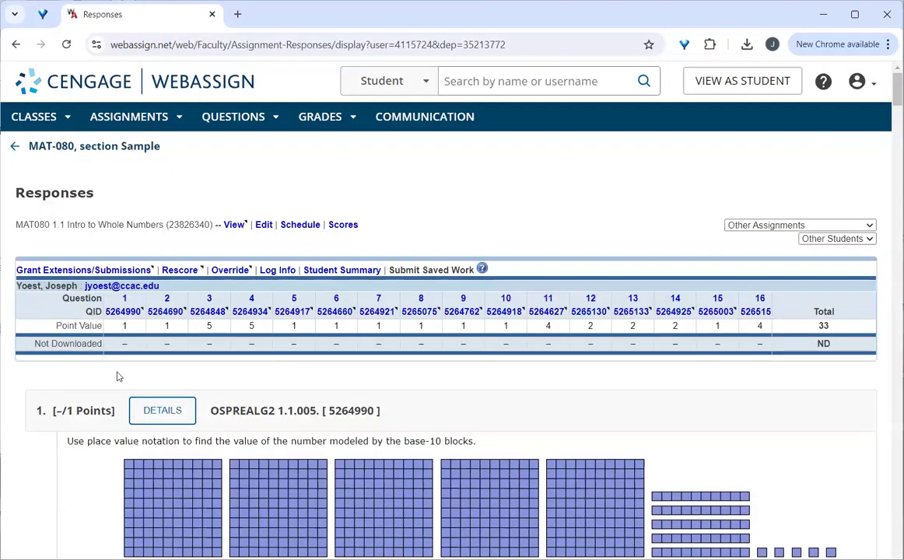
{"action": "scroll", "coordinate": [24, 398], "scroll_direction": "down", "scroll_amount": 4}
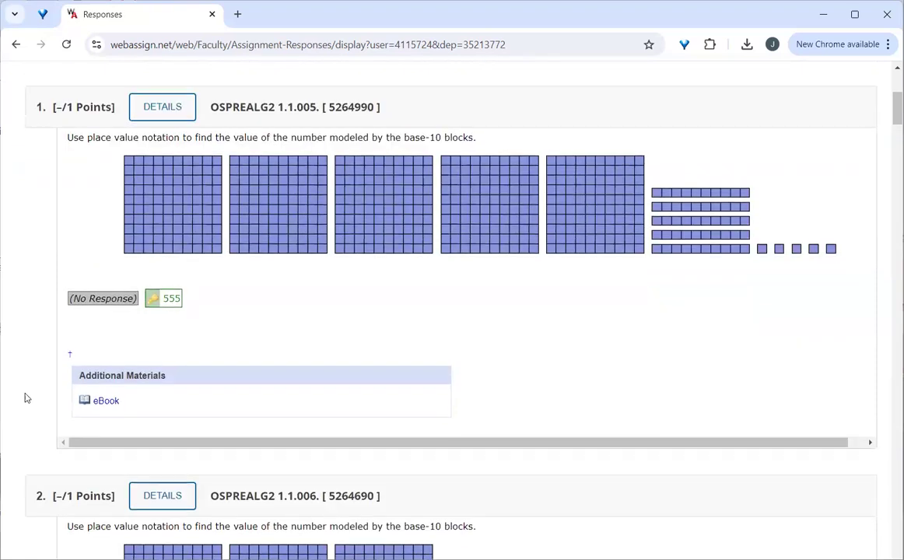
{"action": "scroll", "coordinate": [24, 397], "scroll_direction": "up", "scroll_amount": 1}
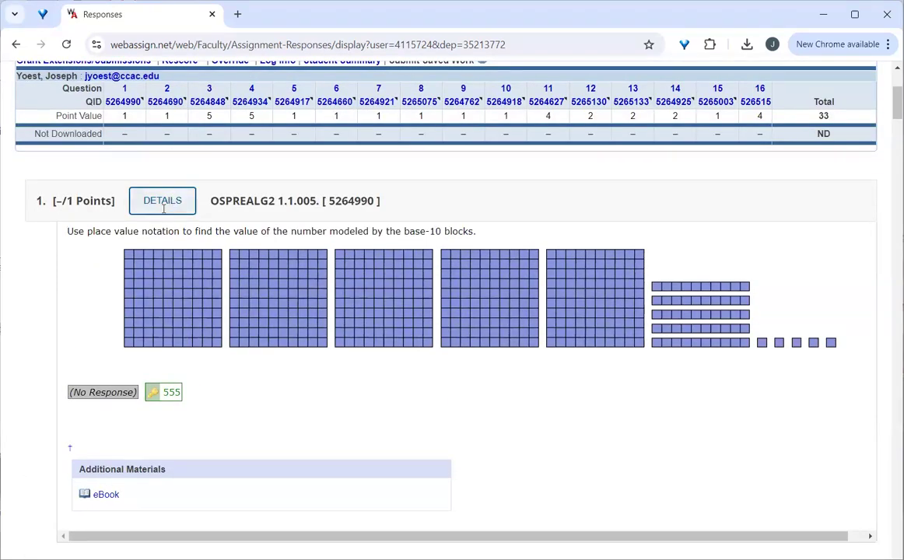
{"action": "left_click_drag", "start_coordinate": [76, 391], "coordinate": [123, 392]}
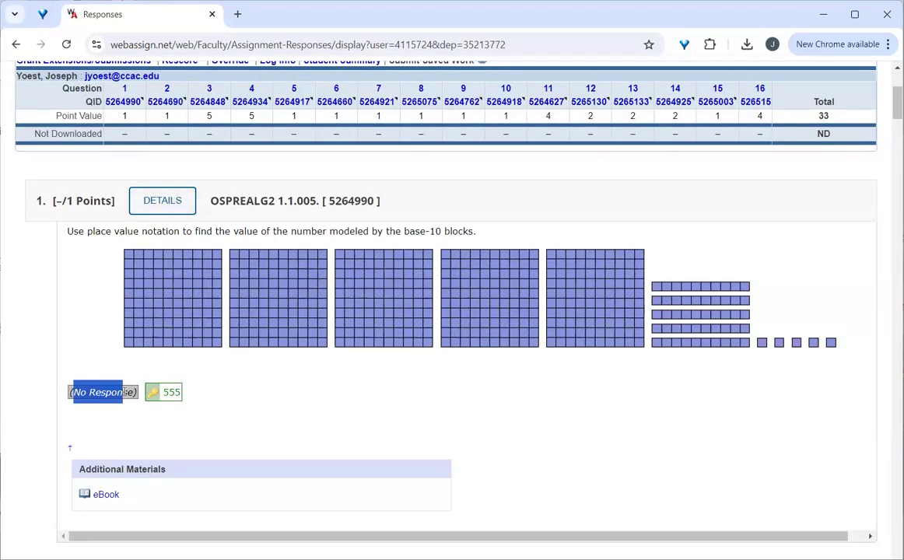
{"action": "left_click", "coordinate": [85, 346]}
Show question 1's details, review its parts, points and submissions used, and close the details.
{"action": "left_click", "coordinate": [163, 201]}
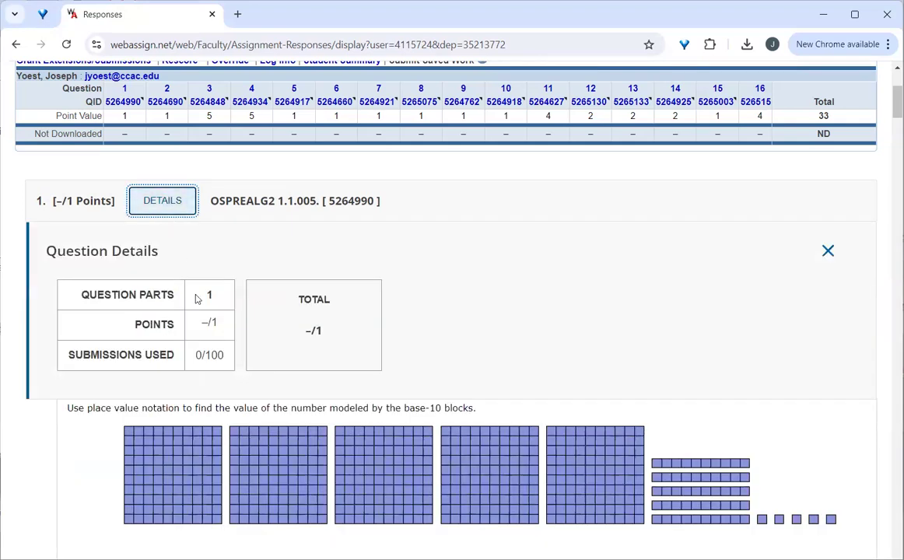
{"action": "left_click_drag", "start_coordinate": [111, 295], "coordinate": [207, 359]}
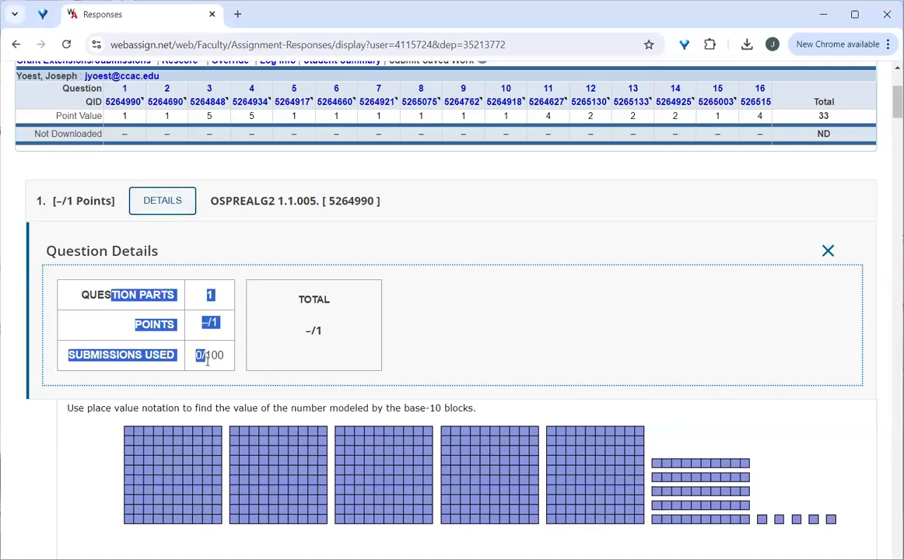
{"action": "left_click", "coordinate": [49, 426]}
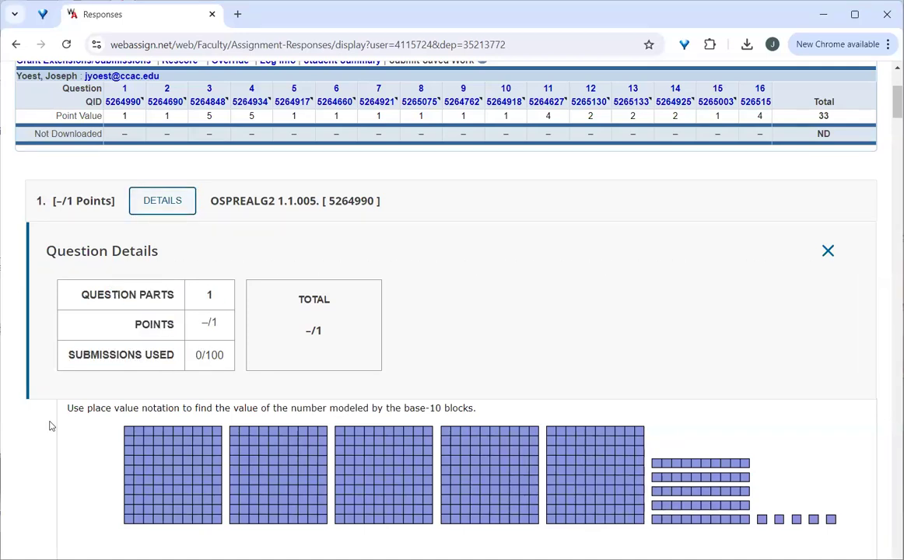
{"action": "left_click", "coordinate": [163, 200]}
Look over the first two questions and the point value table, rechecking and closing question 1's details.
{"action": "scroll", "coordinate": [69, 366], "scroll_direction": "down", "scroll_amount": 3}
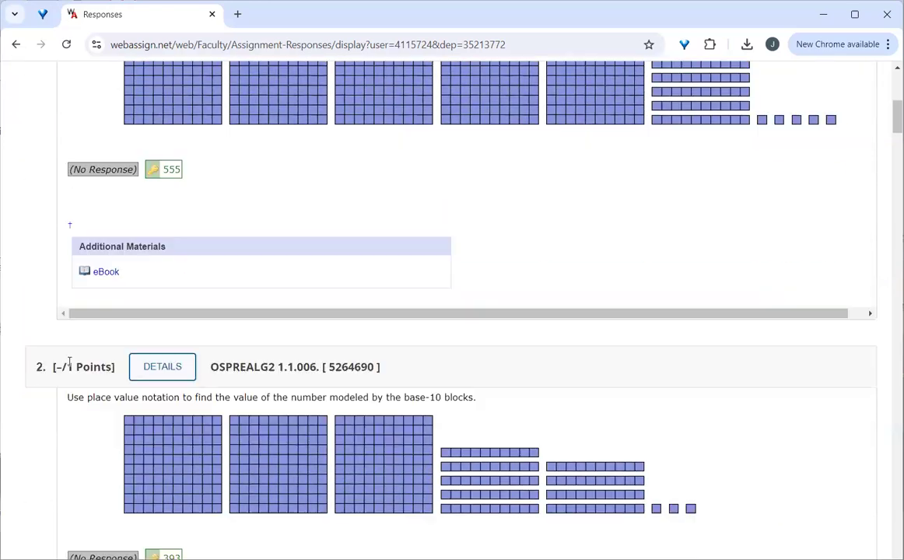
{"action": "scroll", "coordinate": [83, 319], "scroll_direction": "up", "scroll_amount": 4}
{"action": "scroll", "coordinate": [83, 321], "scroll_direction": "down", "scroll_amount": 1}
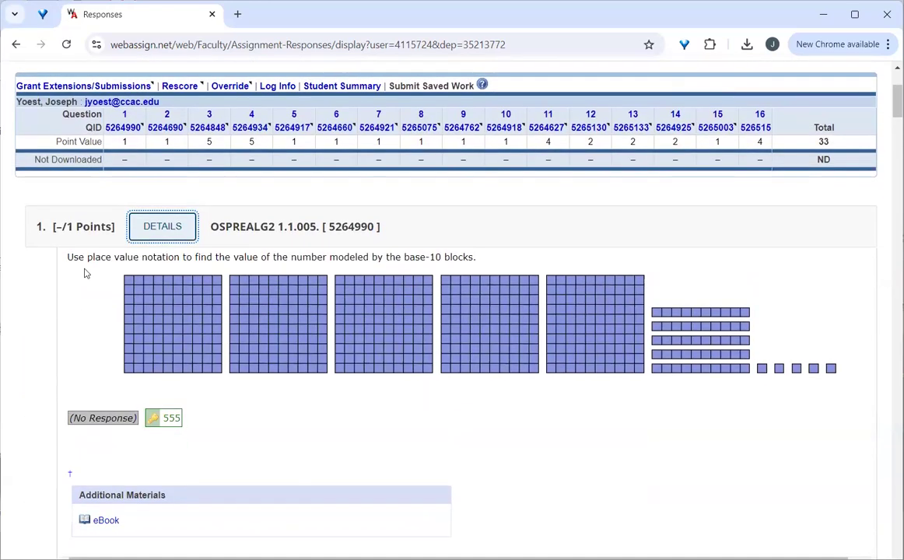
{"action": "left_click", "coordinate": [161, 228]}
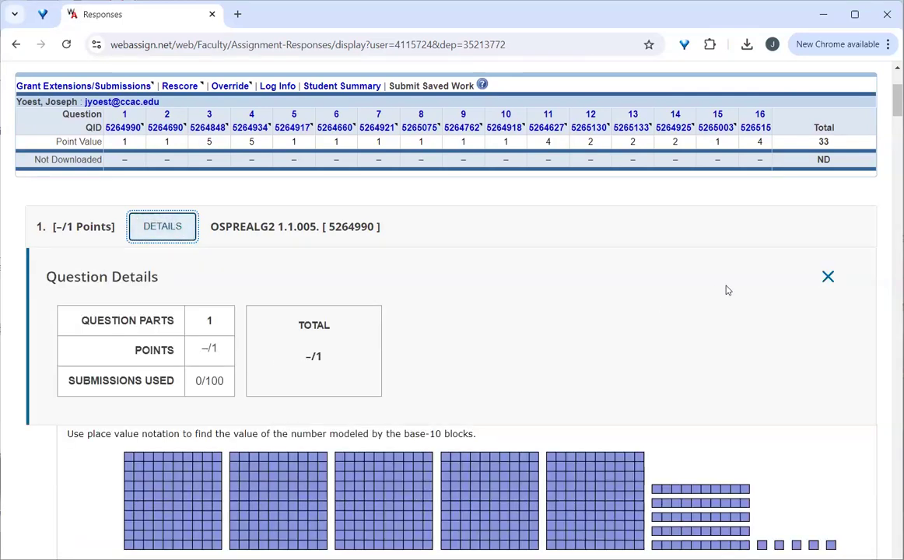
{"action": "left_click", "coordinate": [829, 277]}
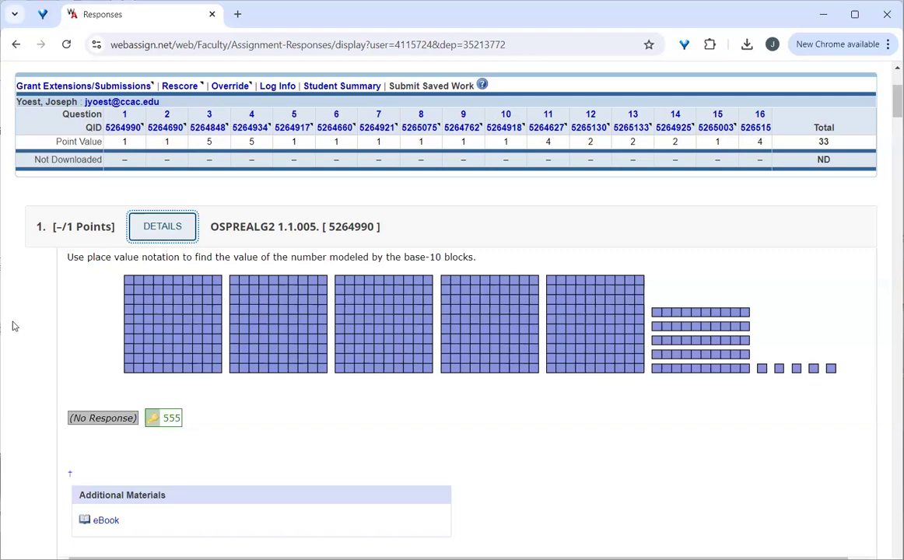
{"action": "scroll", "coordinate": [48, 360], "scroll_direction": "down", "scroll_amount": 2}
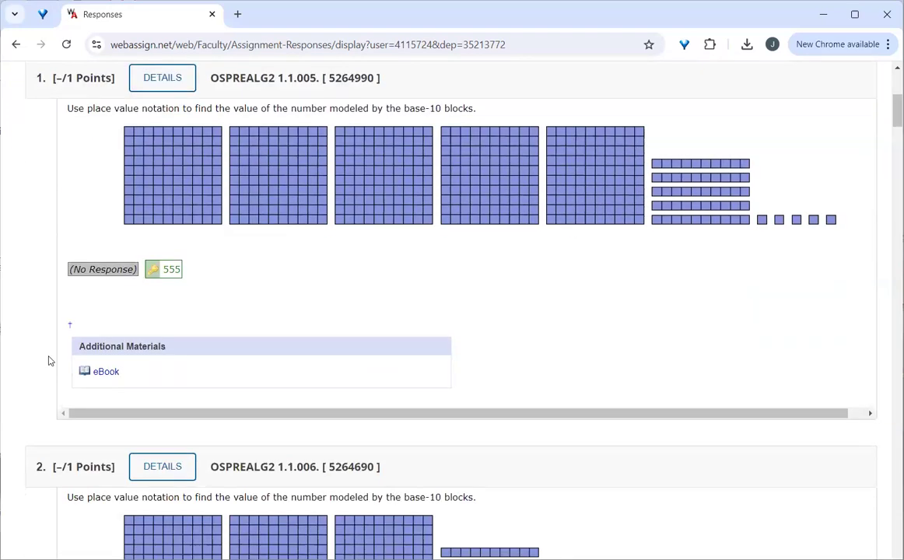
{"action": "scroll", "coordinate": [48, 360], "scroll_direction": "up", "scroll_amount": 2}
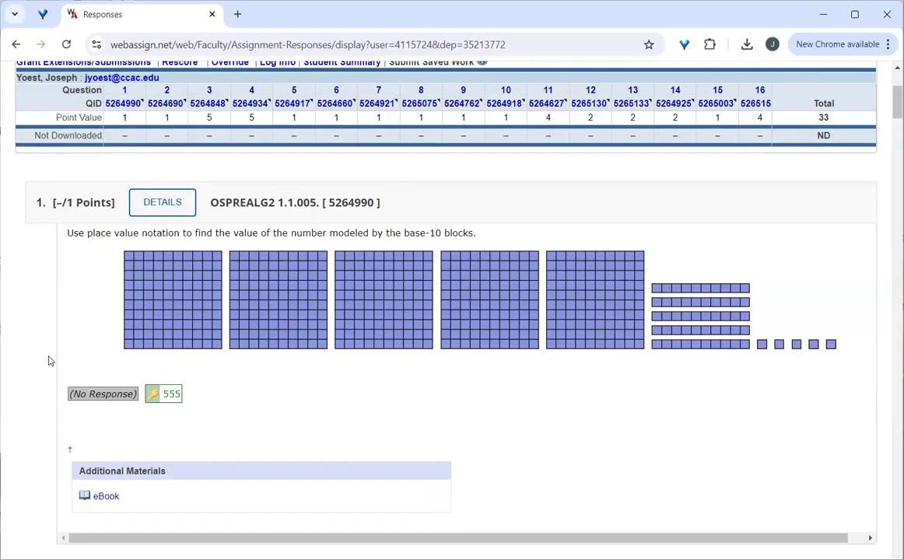
{"action": "scroll", "coordinate": [48, 361], "scroll_direction": "up", "scroll_amount": 2}
{"action": "scroll", "coordinate": [48, 361], "scroll_direction": "down", "scroll_amount": 1}
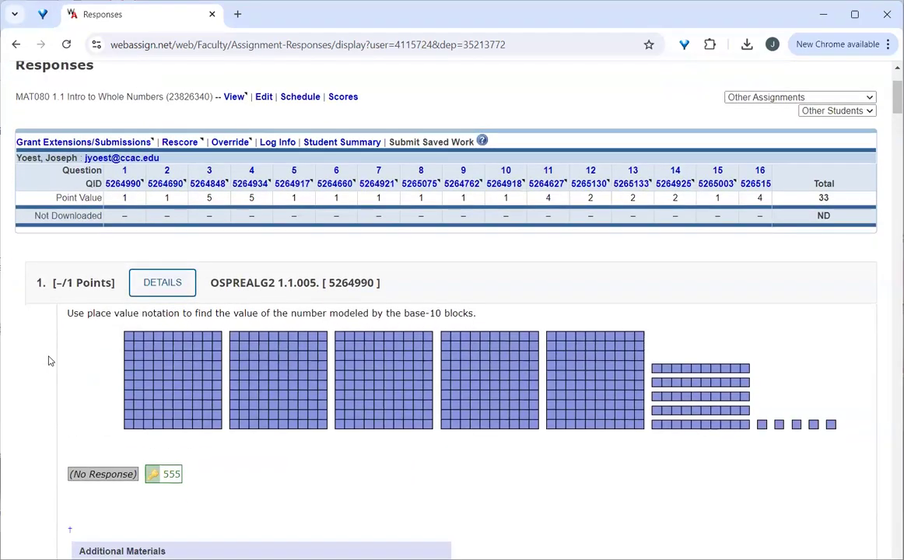
Examine question 1's response entry beside its answer key, then look back over the point value table.
{"action": "scroll", "coordinate": [51, 397], "scroll_direction": "down", "scroll_amount": 1}
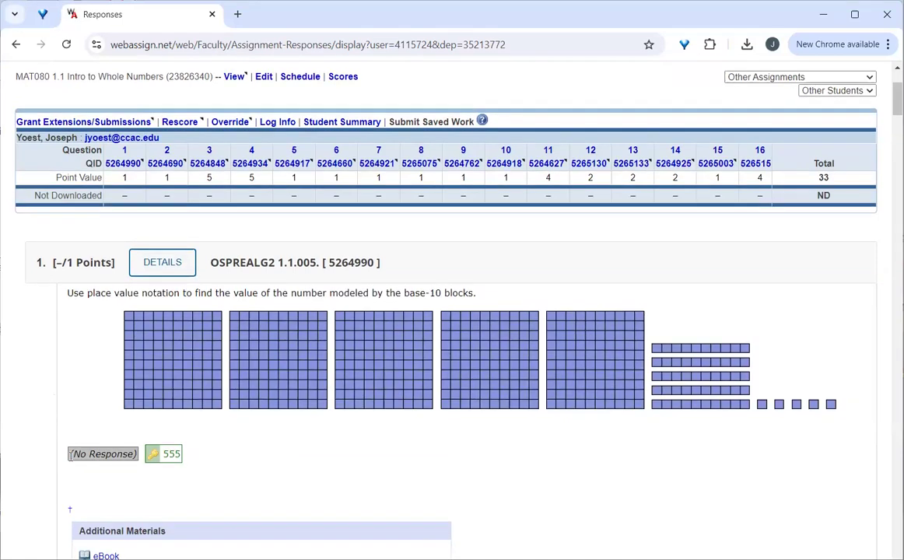
{"action": "left_click_drag", "start_coordinate": [71, 457], "coordinate": [142, 458]}
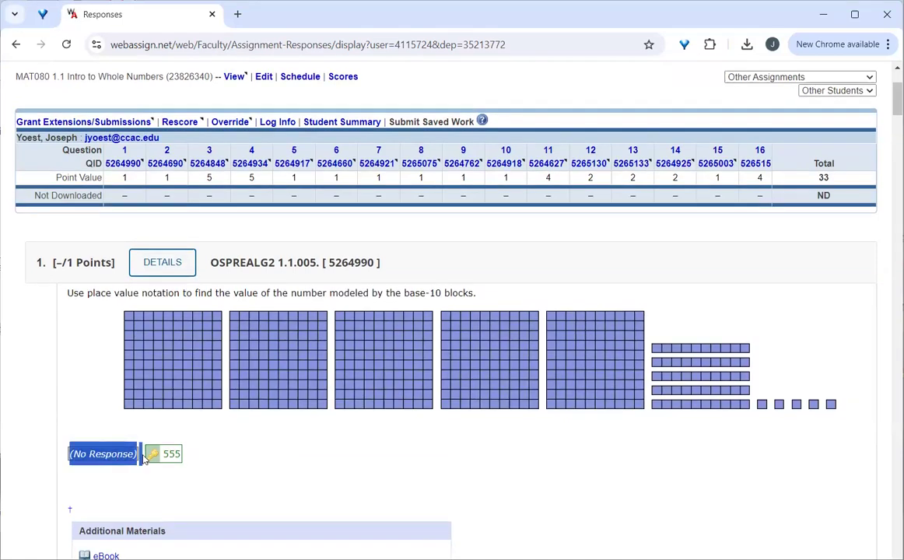
{"action": "left_click", "coordinate": [31, 392]}
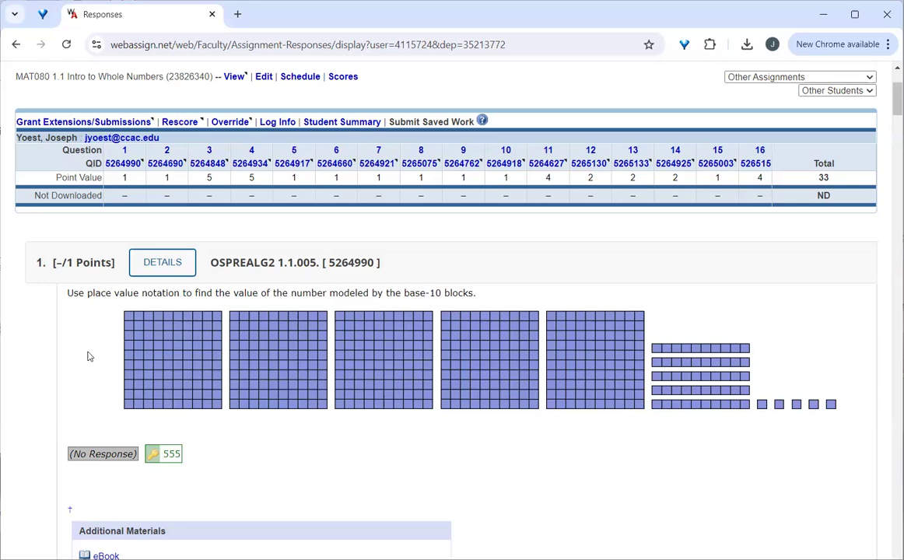
{"action": "scroll", "coordinate": [41, 323], "scroll_direction": "up", "scroll_amount": 2}
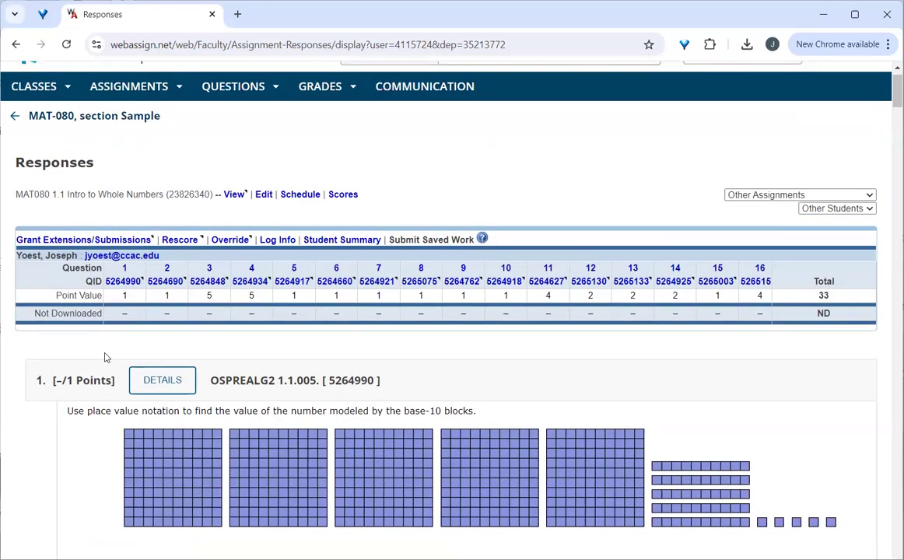
Return to the grades summary, open its extensions and submissions page, and examine the extension dates for both assignments.
{"action": "key", "text": "alt+Left"}
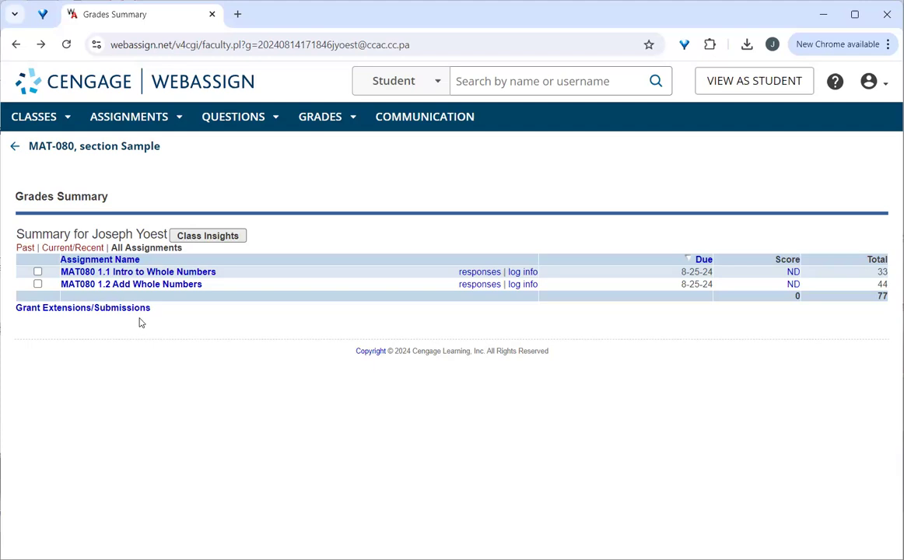
{"action": "left_click", "coordinate": [101, 309]}
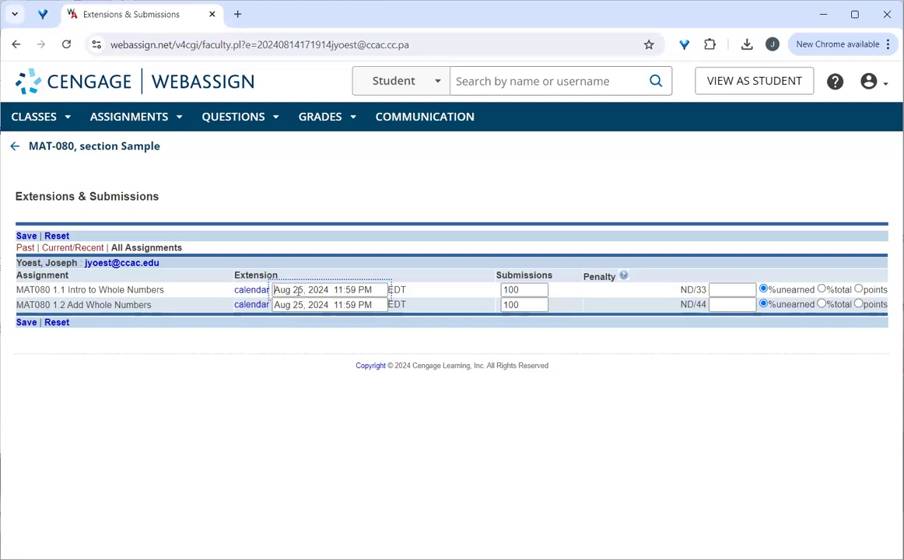
{"action": "triple_click", "coordinate": [282, 290]}
{"action": "triple_click", "coordinate": [282, 305]}
{"action": "left_click", "coordinate": [209, 362]}
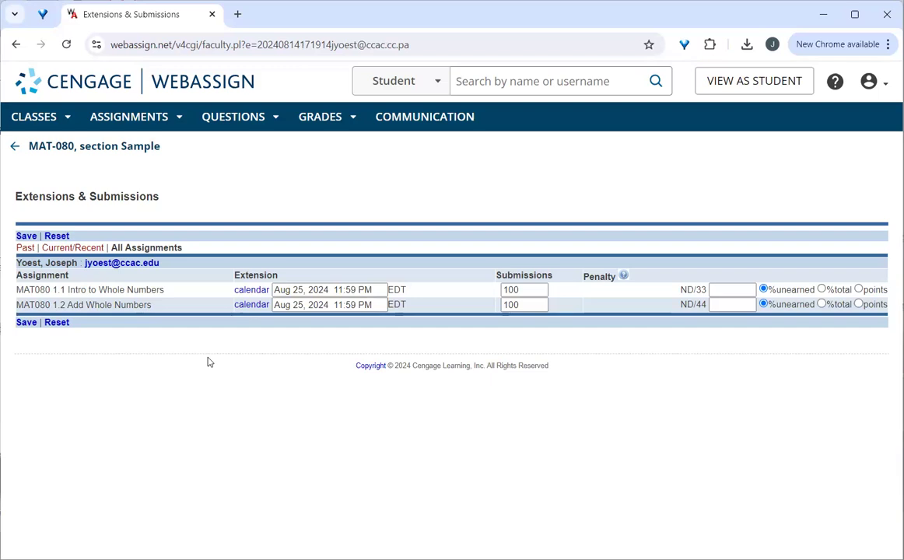
Examine the submissions allowed for MAT080 1.1 and 1.2, then return to the MAT-080 class page.
{"action": "left_click", "coordinate": [501, 289]}
{"action": "double_click", "coordinate": [502, 289]}
{"action": "key", "text": "Tab"}
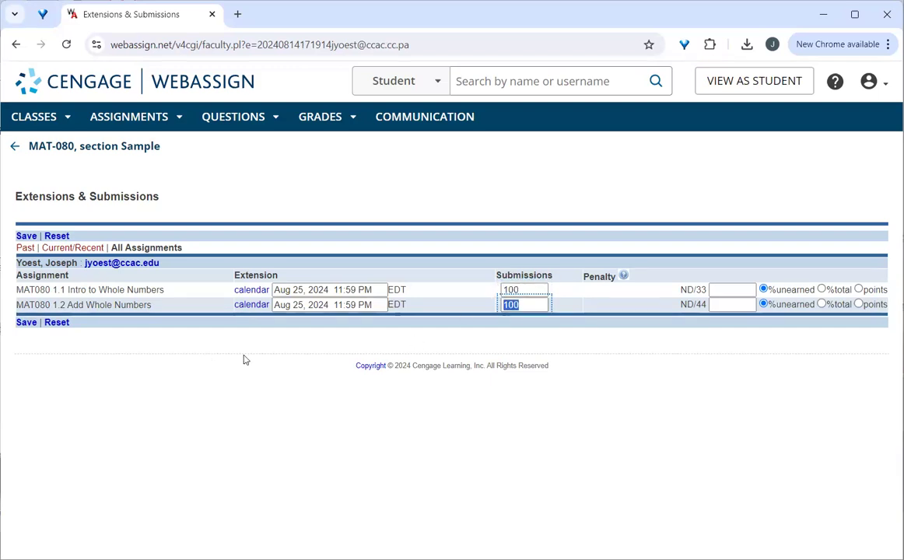
{"action": "left_click", "coordinate": [496, 300]}
{"action": "left_click", "coordinate": [43, 148]}
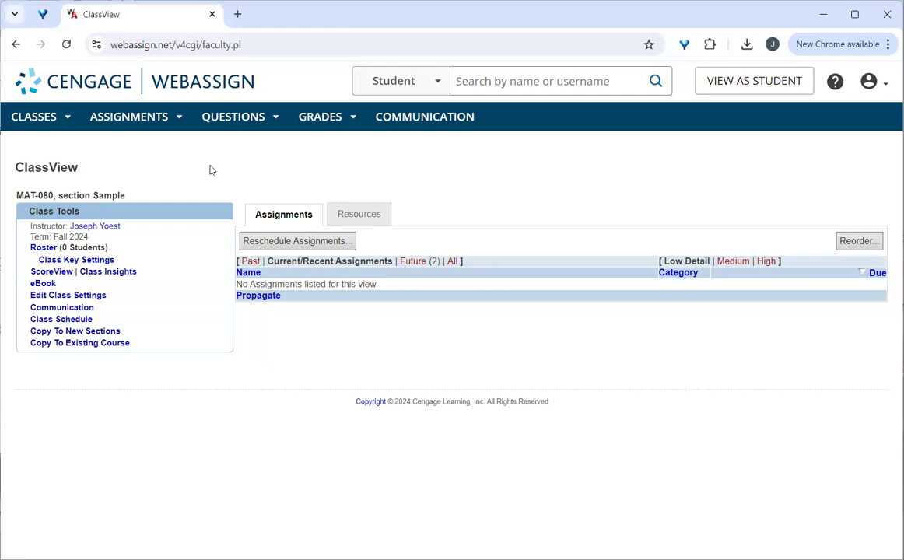
Browse the My Assignments list up to entries 41-50, then return to the MAT-080 class page.
{"action": "left_click", "coordinate": [137, 122]}
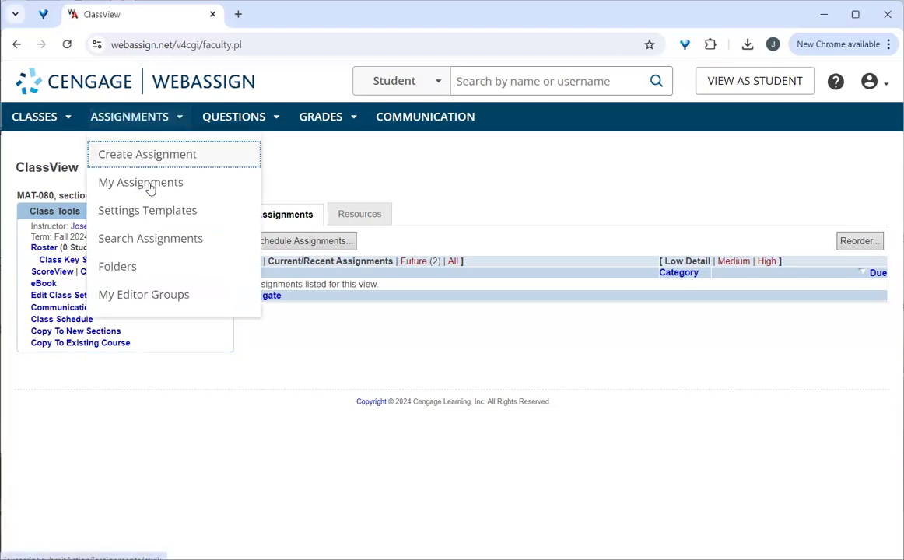
{"action": "left_click", "coordinate": [143, 182]}
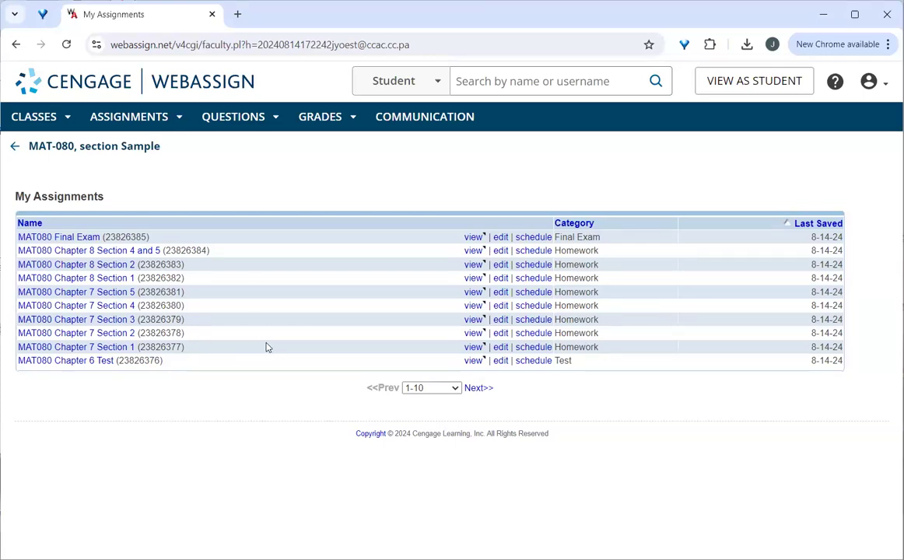
{"action": "left_click", "coordinate": [477, 388]}
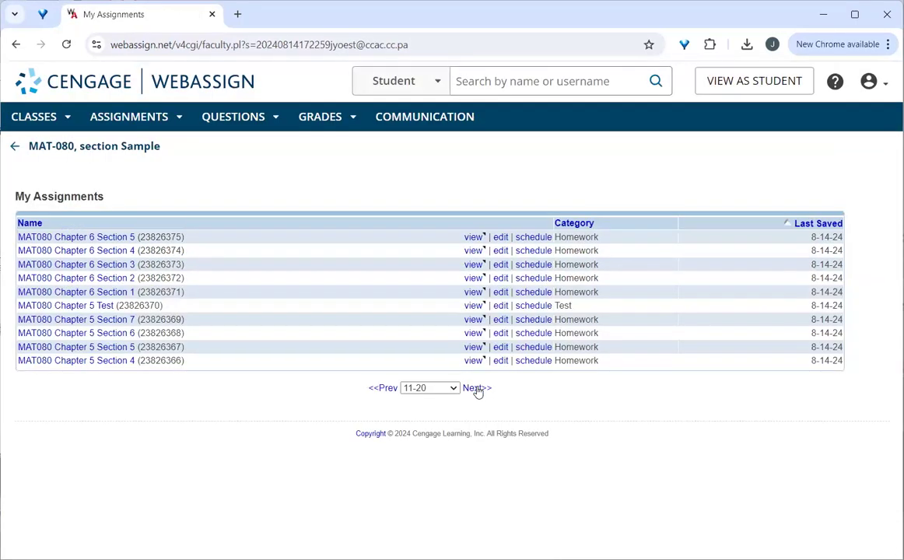
{"action": "left_click", "coordinate": [479, 389]}
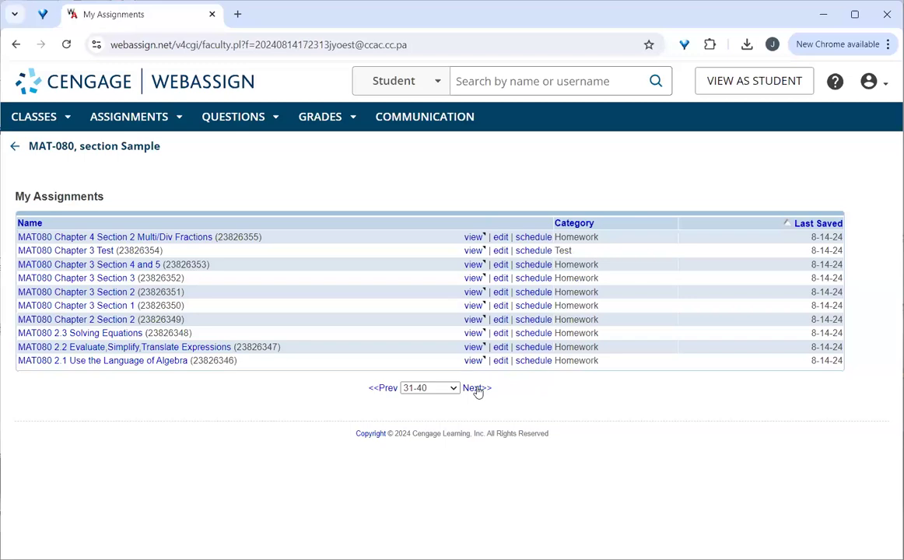
{"action": "left_click", "coordinate": [478, 389]}
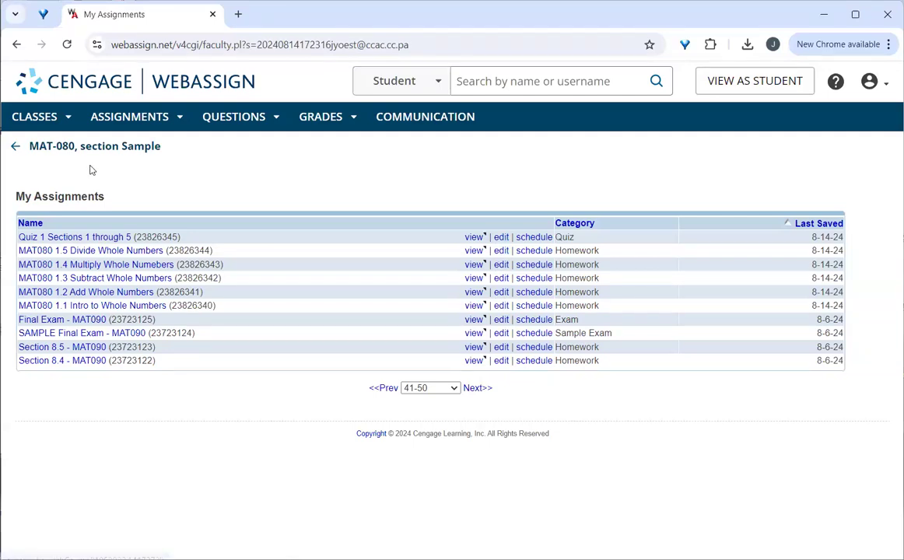
{"action": "left_click", "coordinate": [382, 388]}
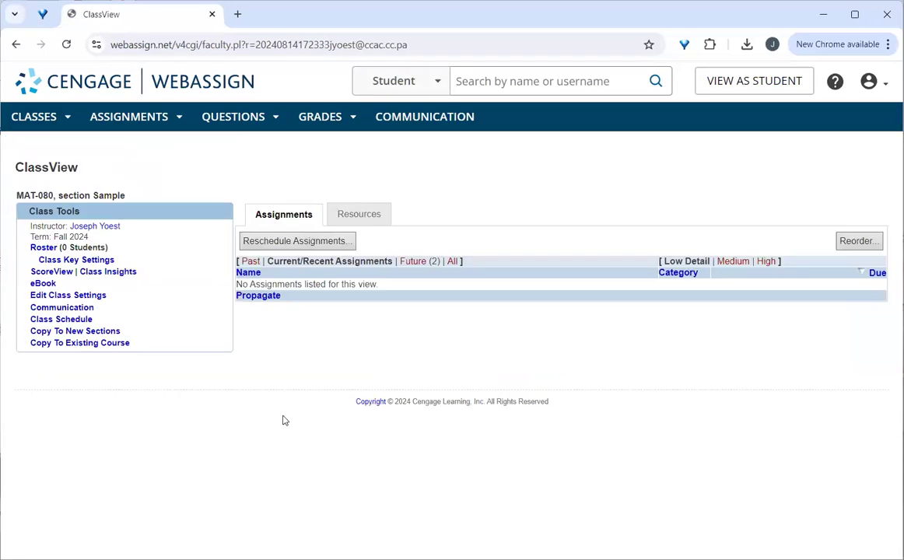
Open MAT080 1.1 Intro to Whole Numbers from the future assignments for editing, save it, and return to the class page.
{"action": "left_click", "coordinate": [414, 261]}
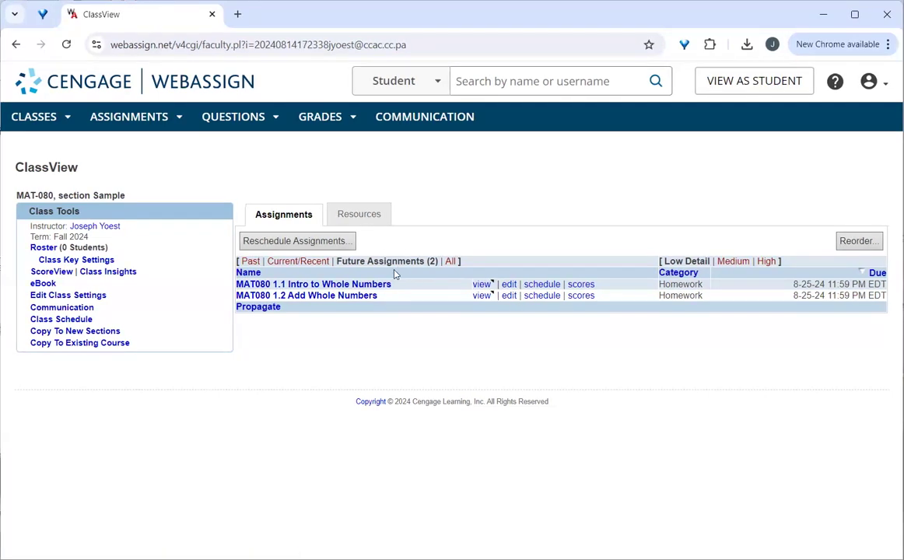
{"action": "left_click", "coordinate": [509, 285]}
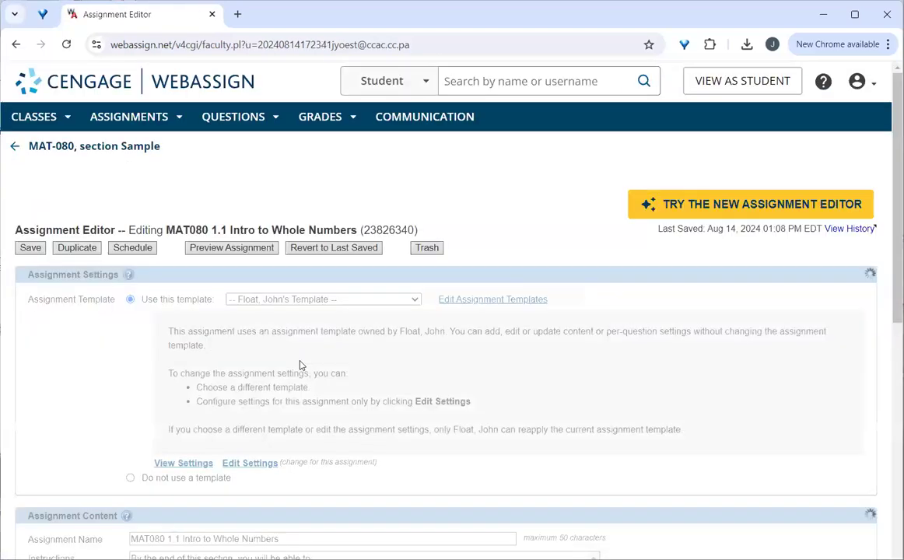
{"action": "scroll", "coordinate": [414, 357], "scroll_direction": "down", "scroll_amount": 1}
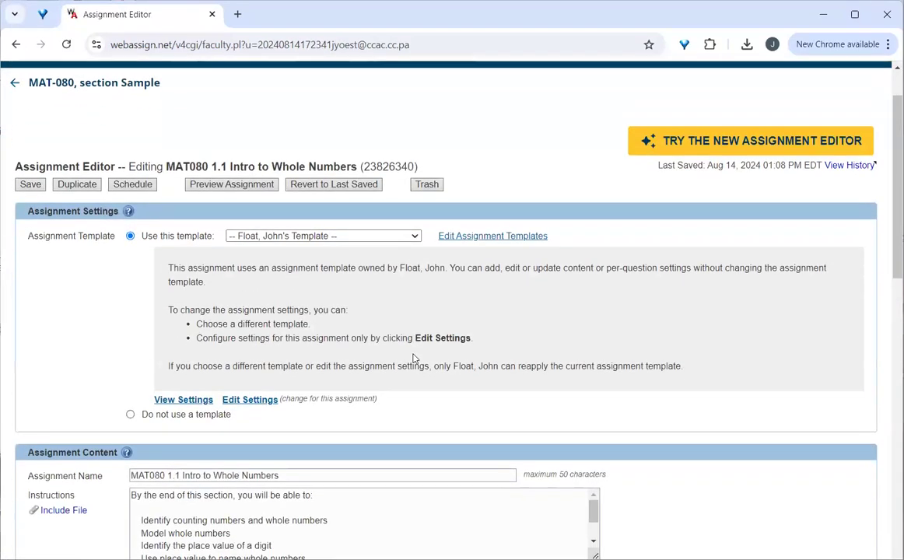
{"action": "left_click", "coordinate": [31, 184]}
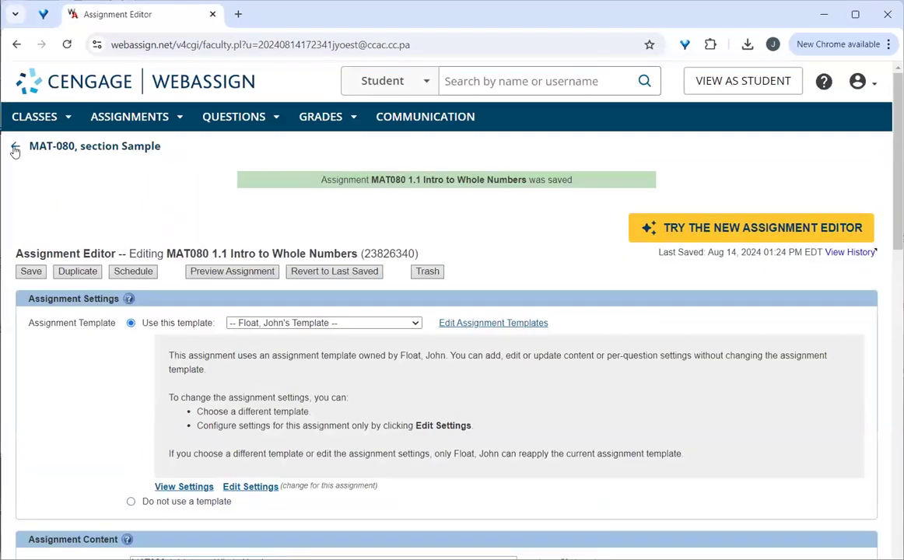
{"action": "left_click", "coordinate": [15, 148]}
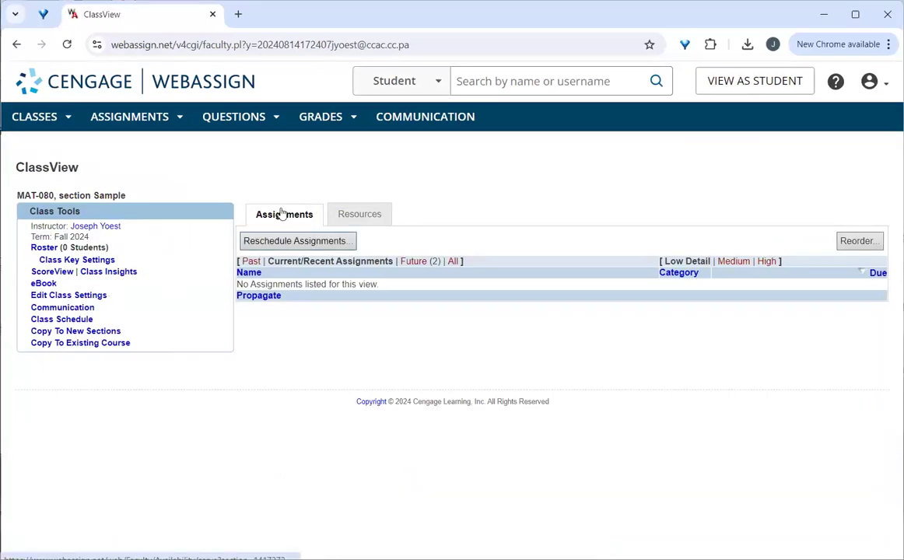
Open My Assignments and look through its available page ranges down to the last one, staying on entries 1-10.
{"action": "left_click", "coordinate": [116, 118]}
{"action": "left_click", "coordinate": [123, 184]}
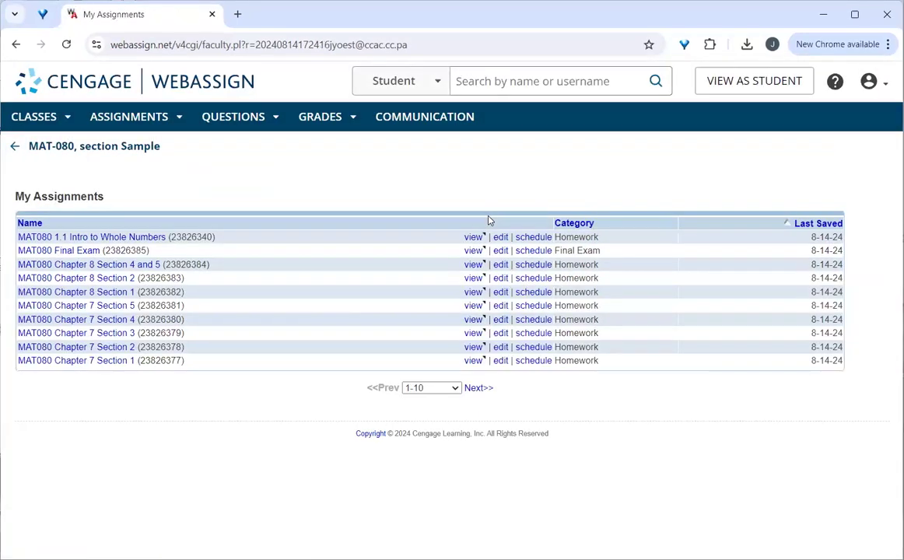
{"action": "left_click", "coordinate": [137, 238]}
{"action": "left_click", "coordinate": [447, 388]}
{"action": "scroll", "coordinate": [427, 295], "scroll_direction": "down", "scroll_amount": 15}
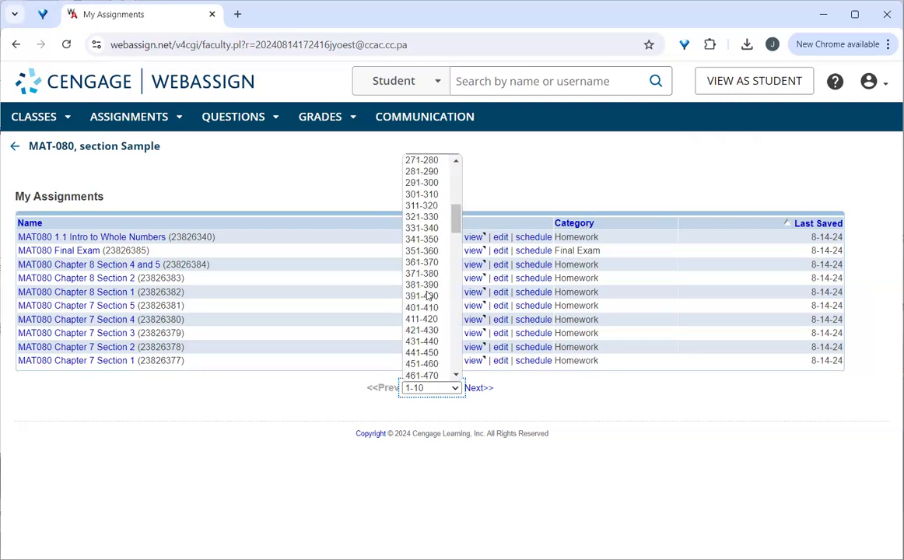
{"action": "scroll", "coordinate": [427, 295], "scroll_direction": "down", "scroll_amount": 7}
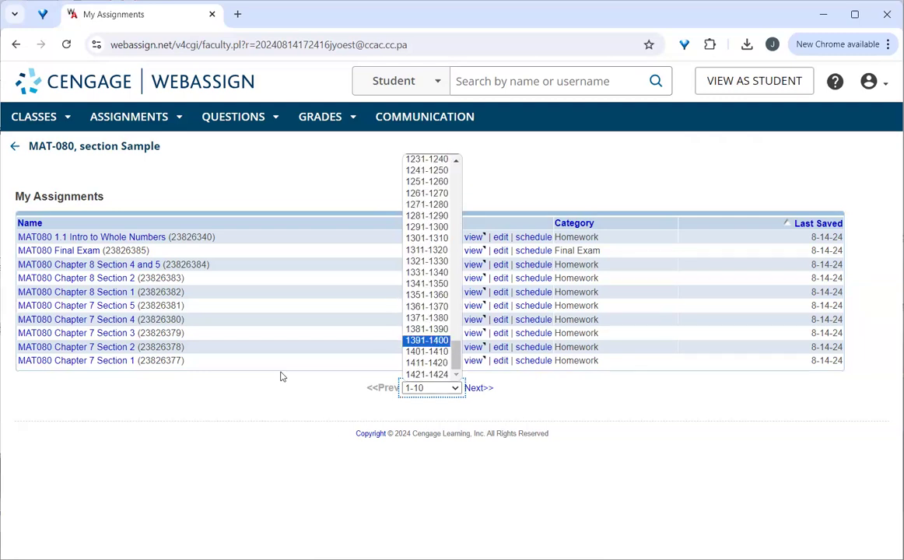
{"action": "left_click", "coordinate": [273, 406]}
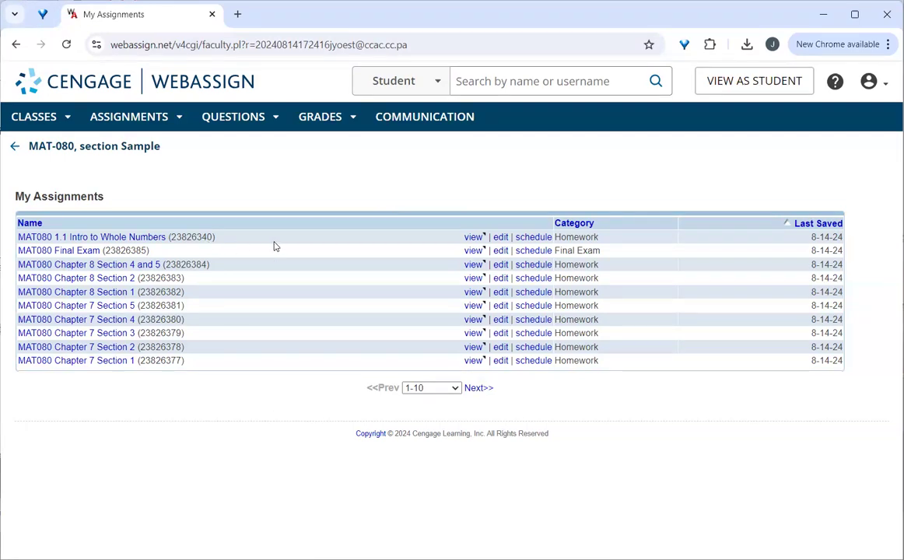
Open MAT080 1.1 Intro to Whole Numbers for editing, expand questions 15 and 11, and review the points per question and part.
{"action": "left_click", "coordinate": [501, 237]}
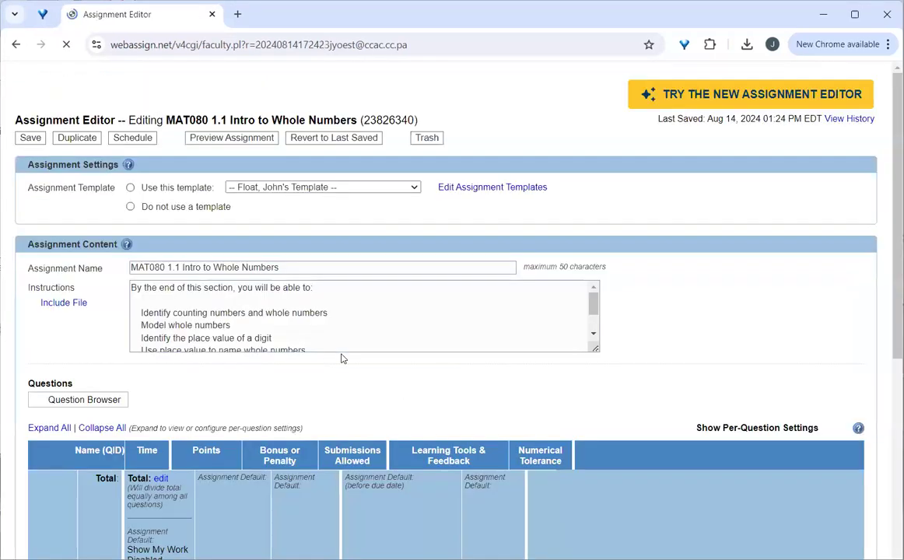
{"action": "scroll", "coordinate": [194, 347], "scroll_direction": "down", "scroll_amount": 5}
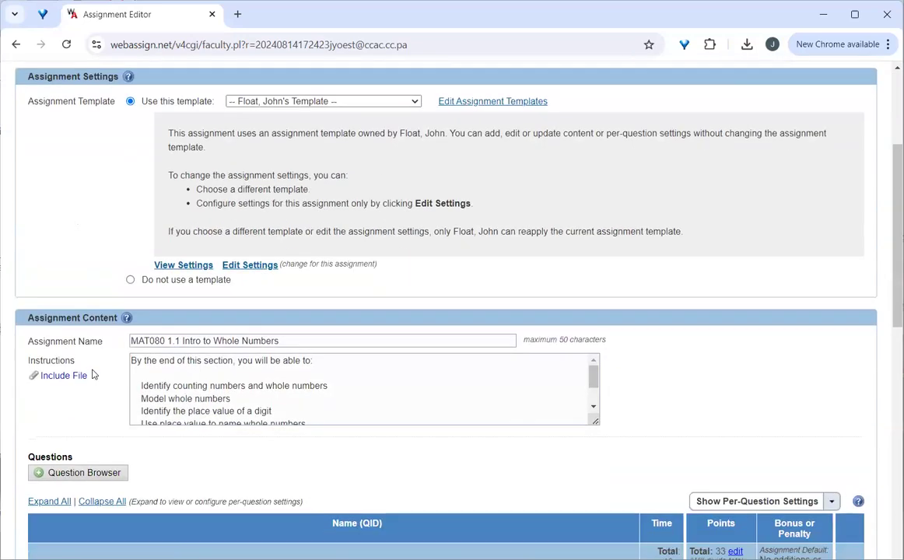
{"action": "scroll", "coordinate": [452, 347], "scroll_direction": "down", "scroll_amount": 8}
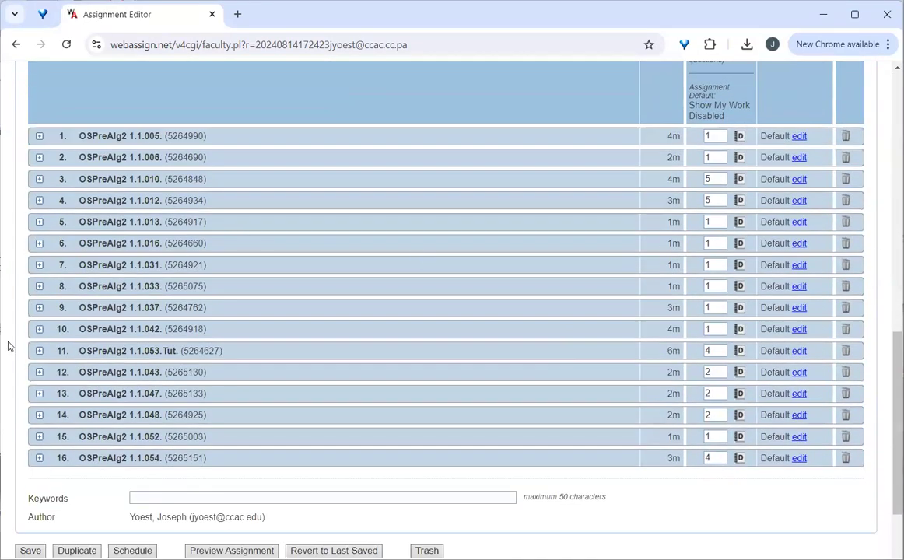
{"action": "left_click", "coordinate": [39, 437]}
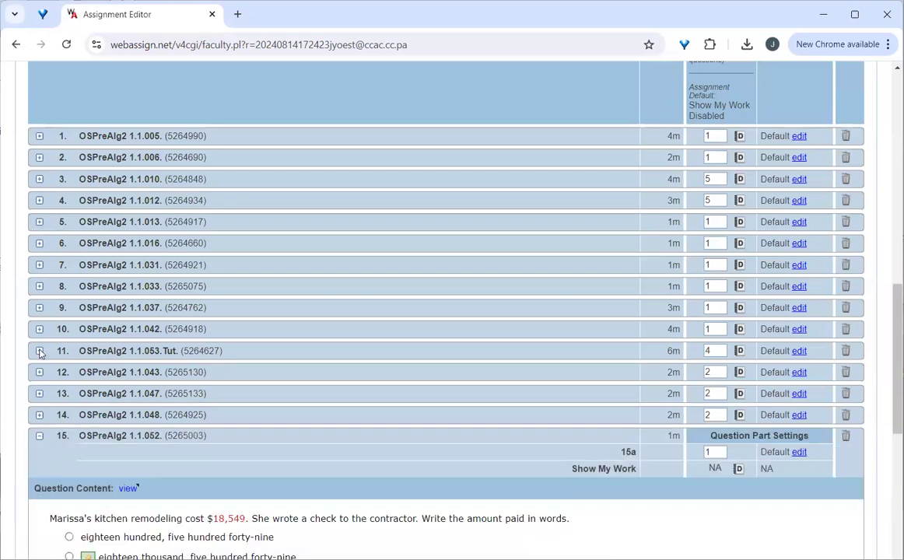
{"action": "left_click", "coordinate": [39, 351]}
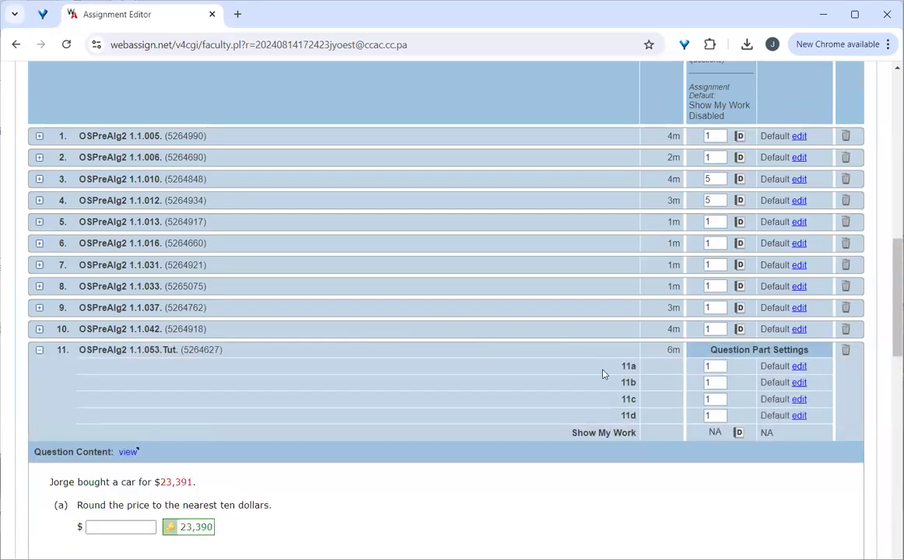
{"action": "scroll", "coordinate": [520, 431], "scroll_direction": "up", "scroll_amount": 2}
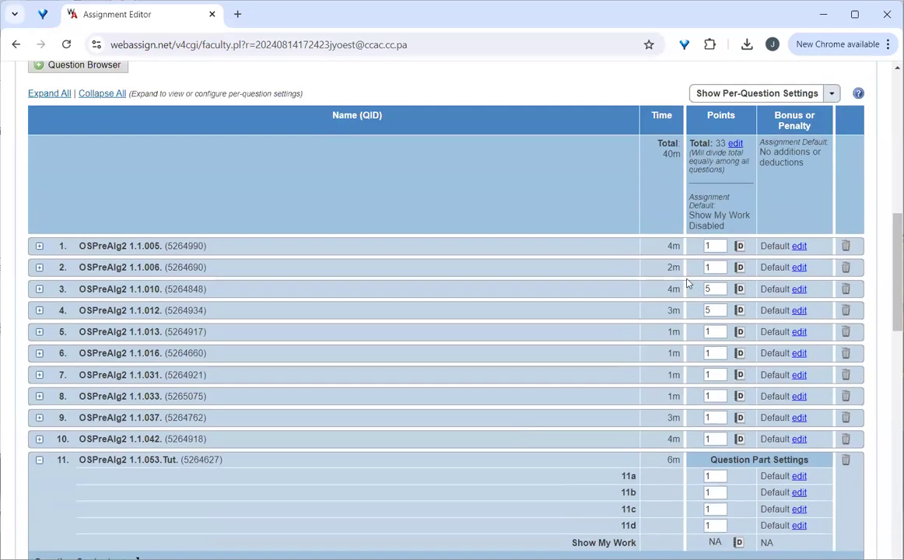
{"action": "left_click", "coordinate": [710, 246]}
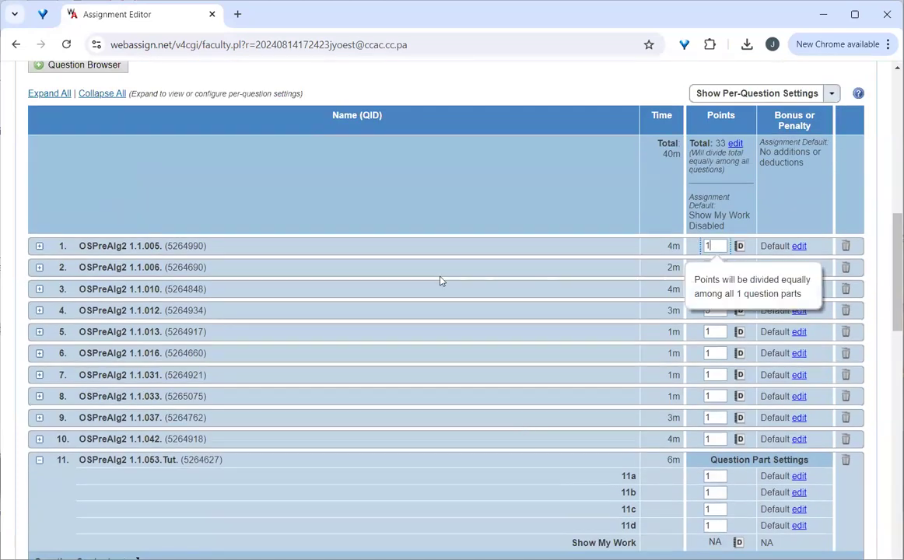
{"action": "scroll", "coordinate": [396, 247], "scroll_direction": "up", "scroll_amount": 2}
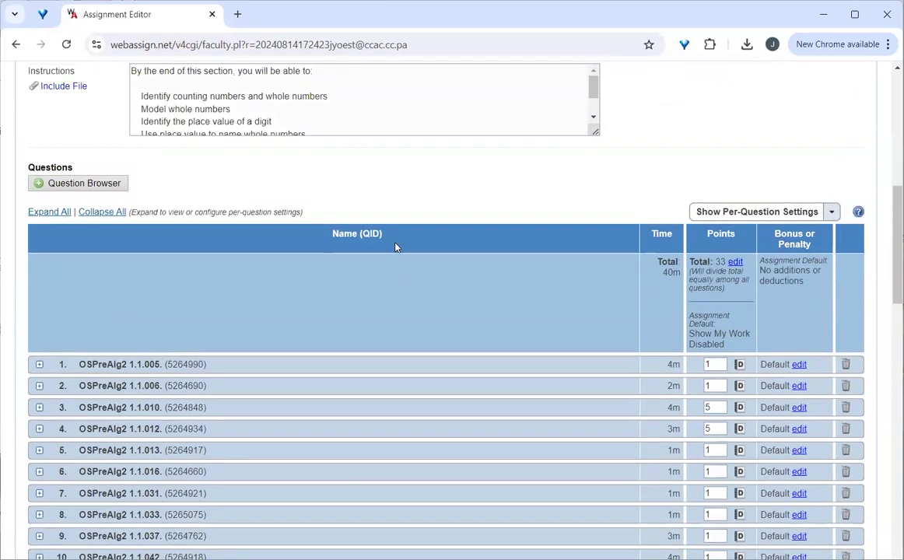
Open the settings of MAT080 1.1 for editing for this assignment only, without using the template.
{"action": "scroll", "coordinate": [404, 296], "scroll_direction": "up", "scroll_amount": 8}
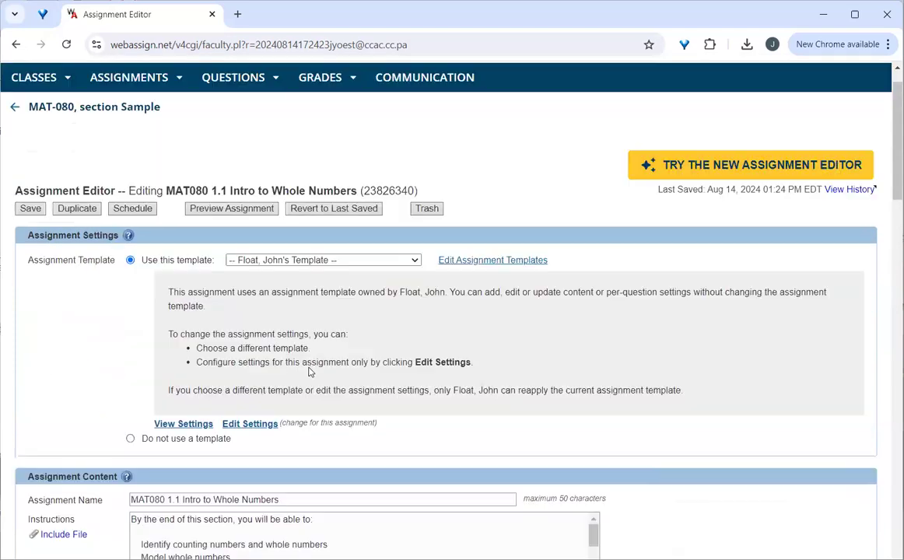
{"action": "scroll", "coordinate": [308, 368], "scroll_direction": "down", "scroll_amount": 1}
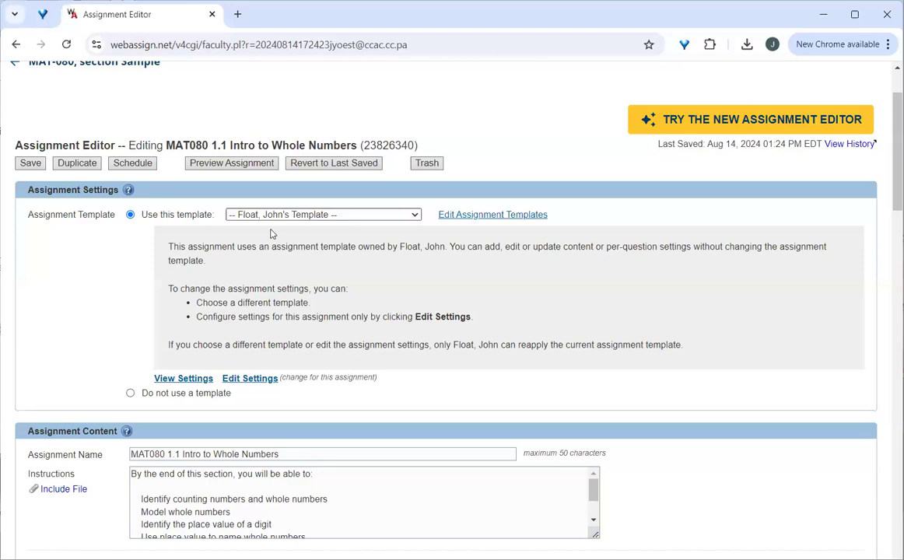
{"action": "left_click", "coordinate": [249, 213]}
{"action": "left_click", "coordinate": [242, 377]}
{"action": "left_click", "coordinate": [246, 379]}
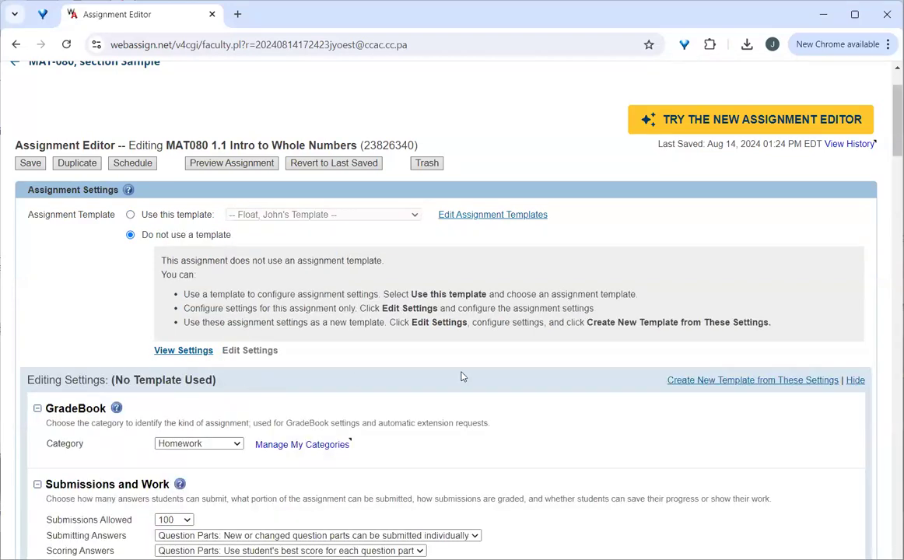
Review the assignment's settings from GradeBook category and submissions to randomization, display, and the learning tools and feedback rules.
{"action": "scroll", "coordinate": [460, 377], "scroll_direction": "down", "scroll_amount": 3}
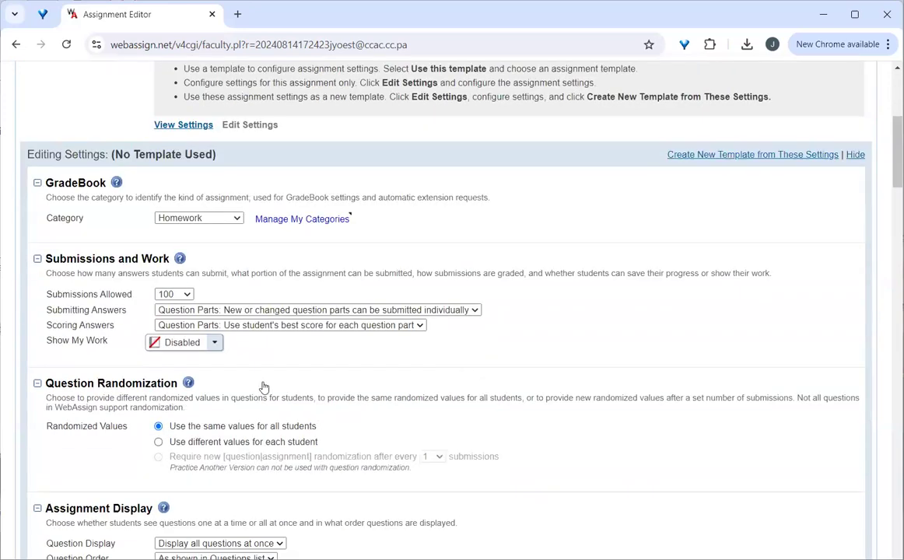
{"action": "left_click", "coordinate": [176, 295]}
{"action": "scroll", "coordinate": [502, 349], "scroll_direction": "down", "scroll_amount": 2}
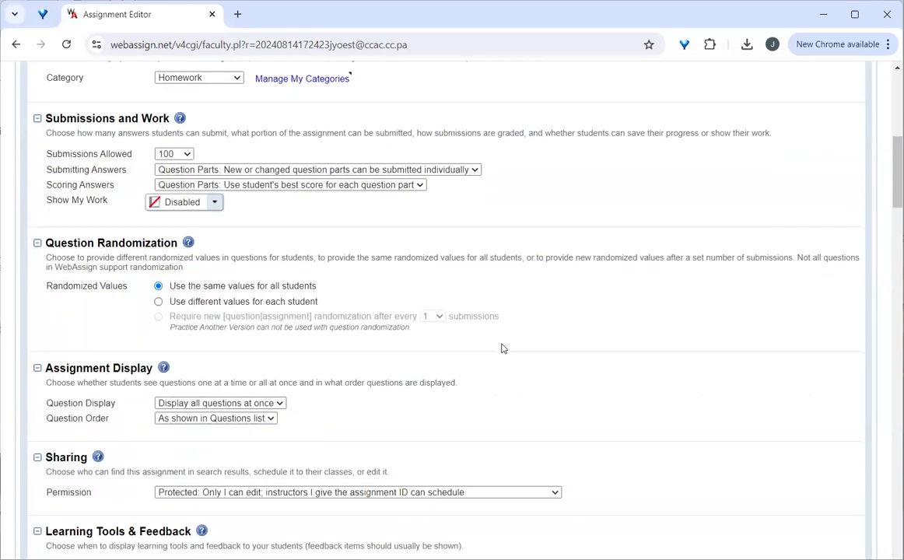
{"action": "scroll", "coordinate": [505, 389], "scroll_direction": "down", "scroll_amount": 3}
{"action": "scroll", "coordinate": [505, 389], "scroll_direction": "down", "scroll_amount": 3}
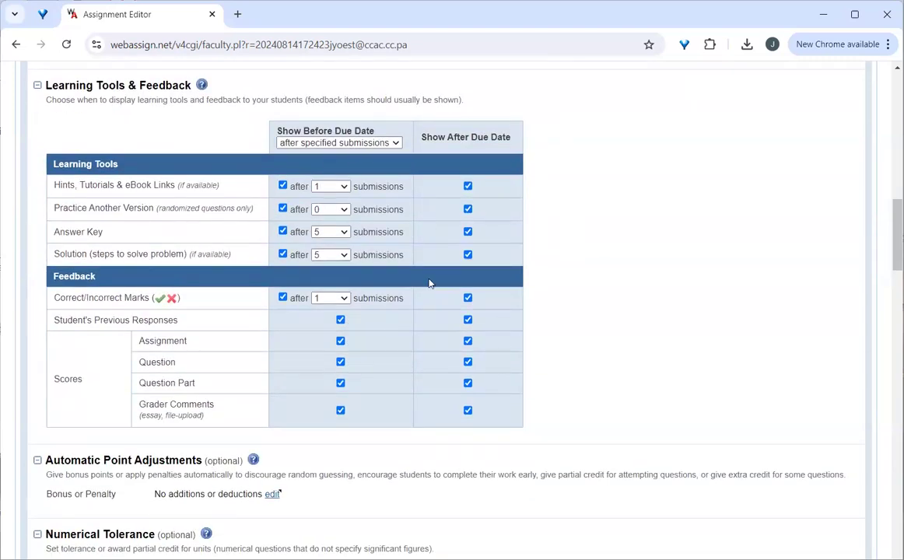
{"action": "left_click_drag", "start_coordinate": [60, 185], "coordinate": [276, 267]}
{"action": "left_click", "coordinate": [584, 253]}
Leave the assignment editor for the MAT-080 class page without saving the changes, and list the future assignments.
{"action": "scroll", "coordinate": [590, 336], "scroll_direction": "up", "scroll_amount": 10}
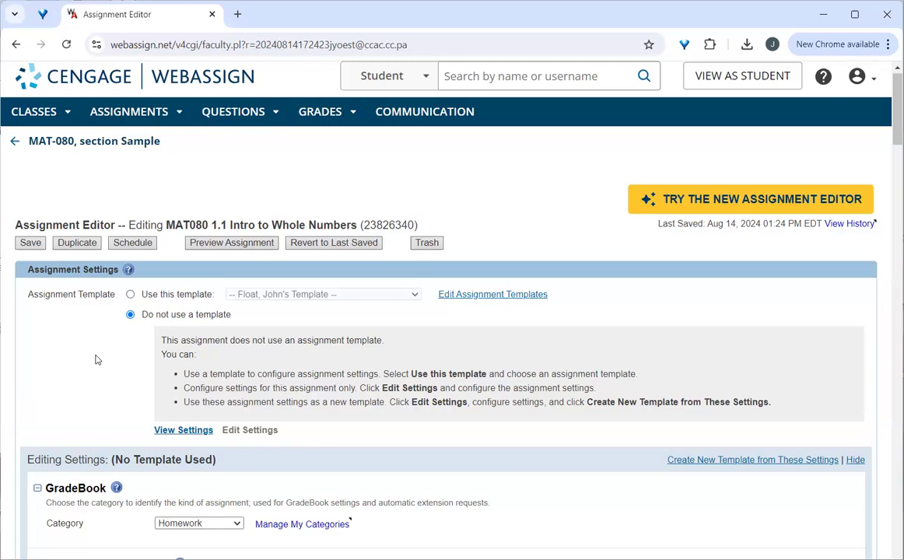
{"action": "scroll", "coordinate": [96, 359], "scroll_direction": "up", "scroll_amount": 1}
{"action": "left_click", "coordinate": [94, 148]}
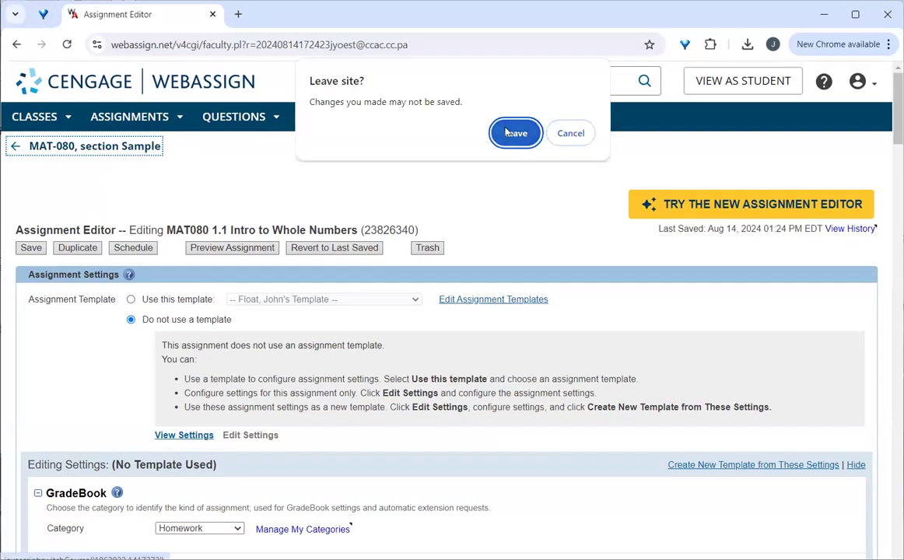
{"action": "key", "text": "Return"}
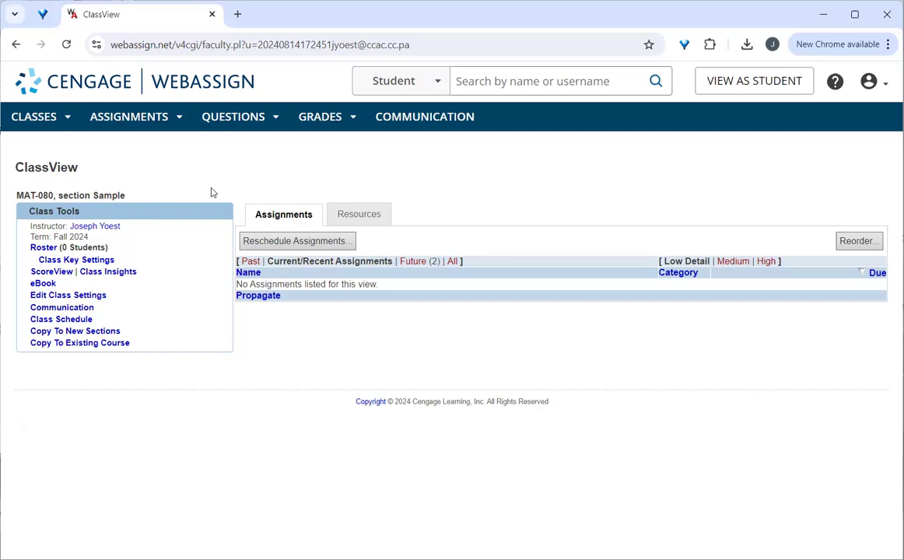
{"action": "left_click", "coordinate": [413, 262]}
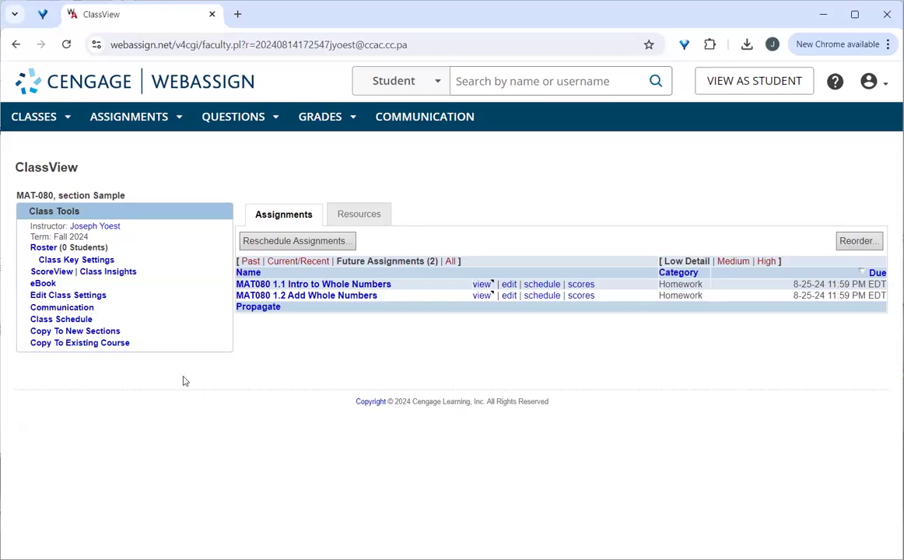
Open the class resources for Prealgebra 2e and read the instructions for choosing what students see.
{"action": "left_click", "coordinate": [359, 214]}
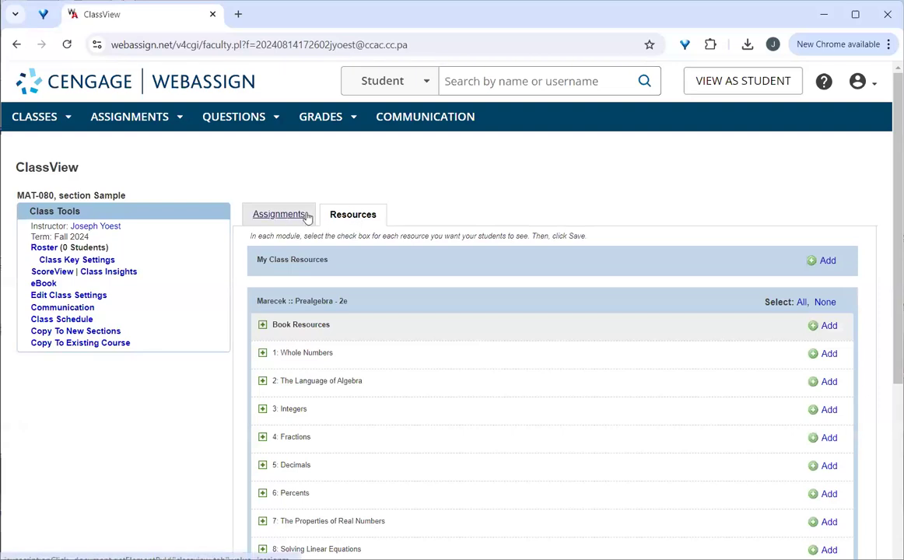
{"action": "left_click_drag", "start_coordinate": [236, 200], "coordinate": [379, 220]}
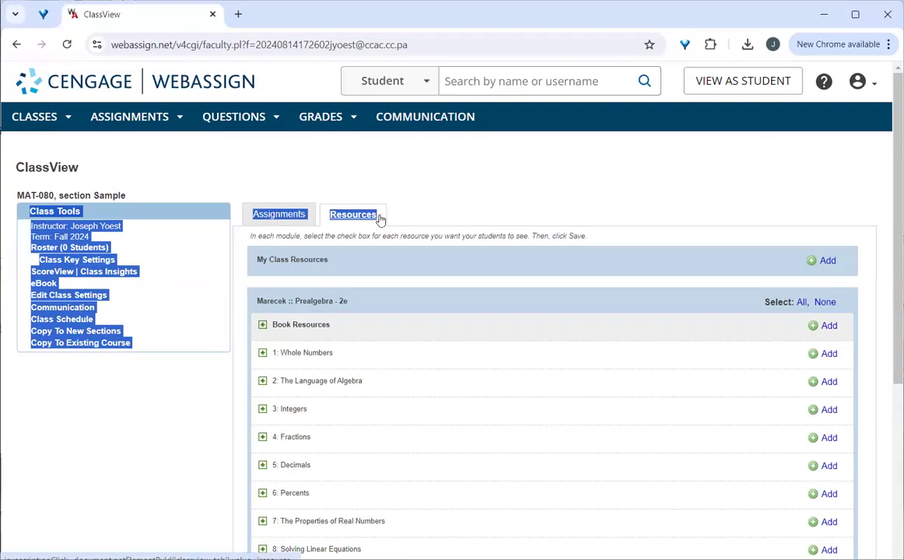
{"action": "left_click", "coordinate": [283, 240]}
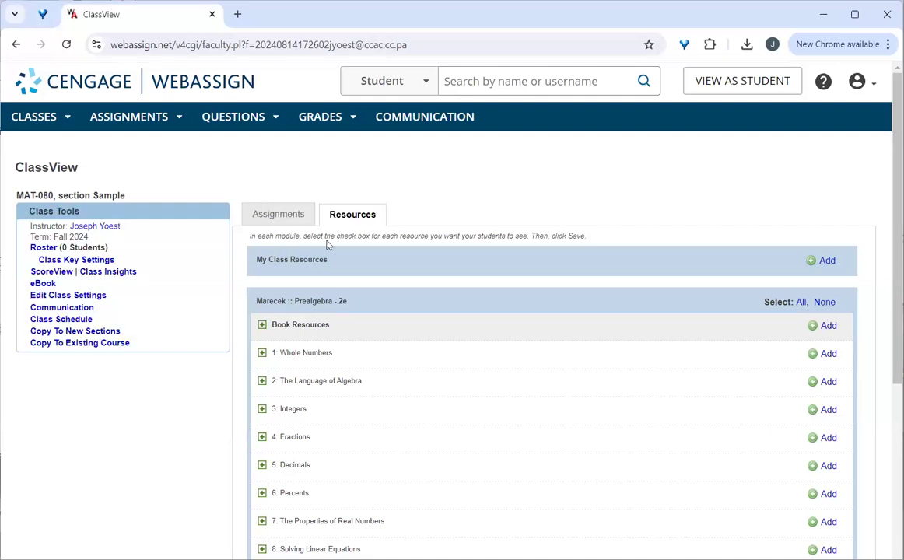
{"action": "left_click_drag", "start_coordinate": [451, 236], "coordinate": [263, 218]}
{"action": "left_click", "coordinate": [386, 220]}
{"action": "scroll", "coordinate": [470, 197], "scroll_direction": "down", "scroll_amount": 3}
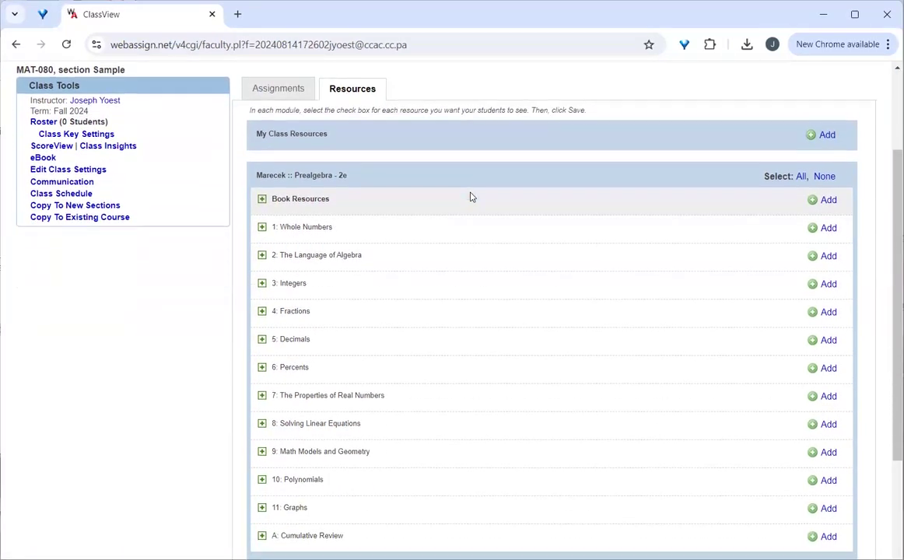
Expand the resources of chapter 1: Whole Numbers and look through its videos and slideshow.
{"action": "left_click", "coordinate": [262, 227]}
{"action": "scroll", "coordinate": [563, 296], "scroll_direction": "down", "scroll_amount": 10}
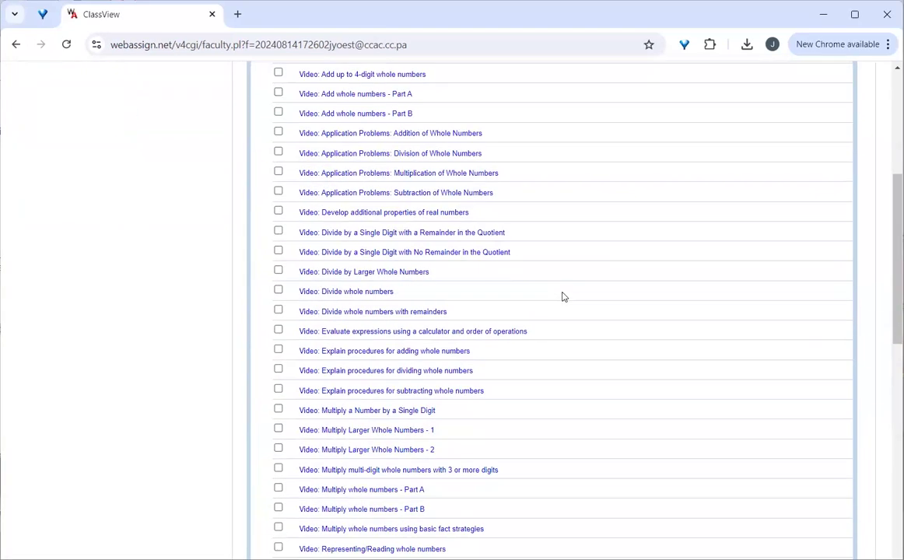
{"action": "scroll", "coordinate": [564, 296], "scroll_direction": "down", "scroll_amount": 2}
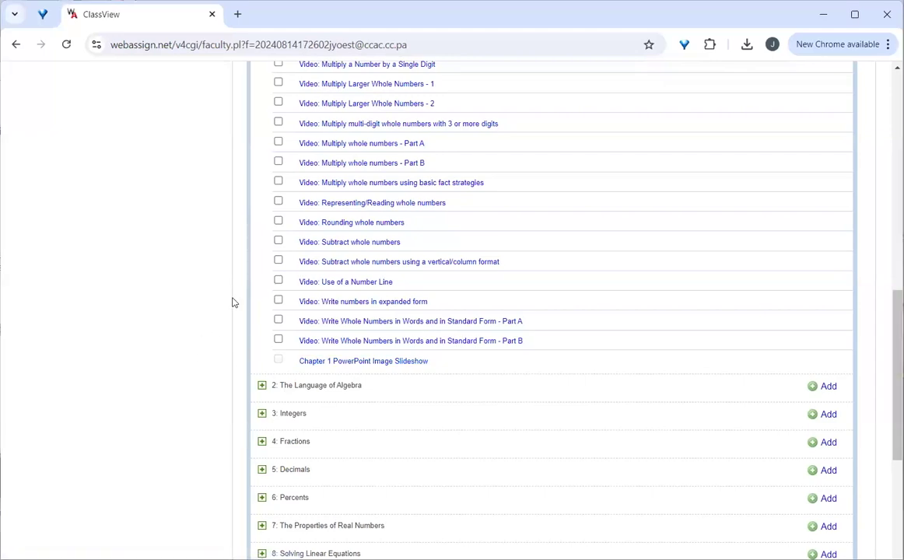
{"action": "scroll", "coordinate": [232, 302], "scroll_direction": "up", "scroll_amount": 3}
{"action": "scroll", "coordinate": [231, 302], "scroll_direction": "up", "scroll_amount": 5}
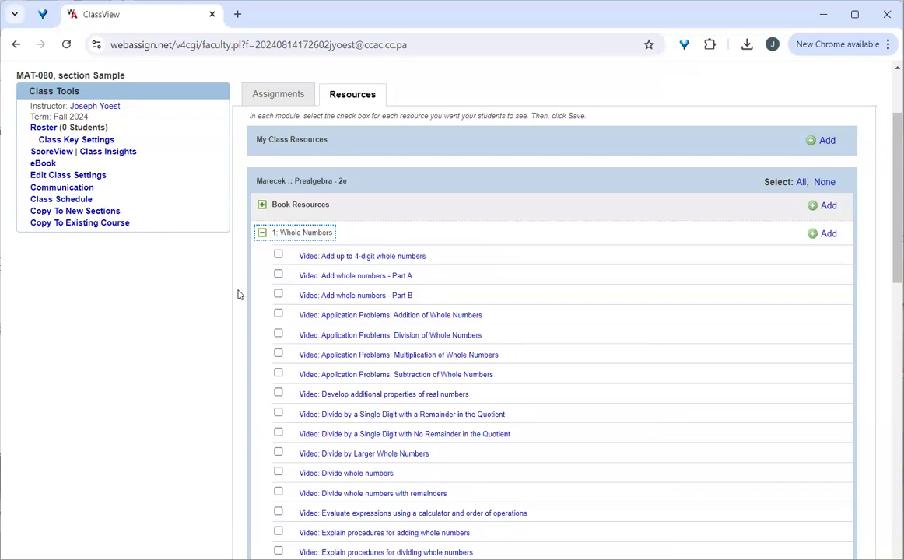
{"action": "scroll", "coordinate": [238, 295], "scroll_direction": "down", "scroll_amount": 2}
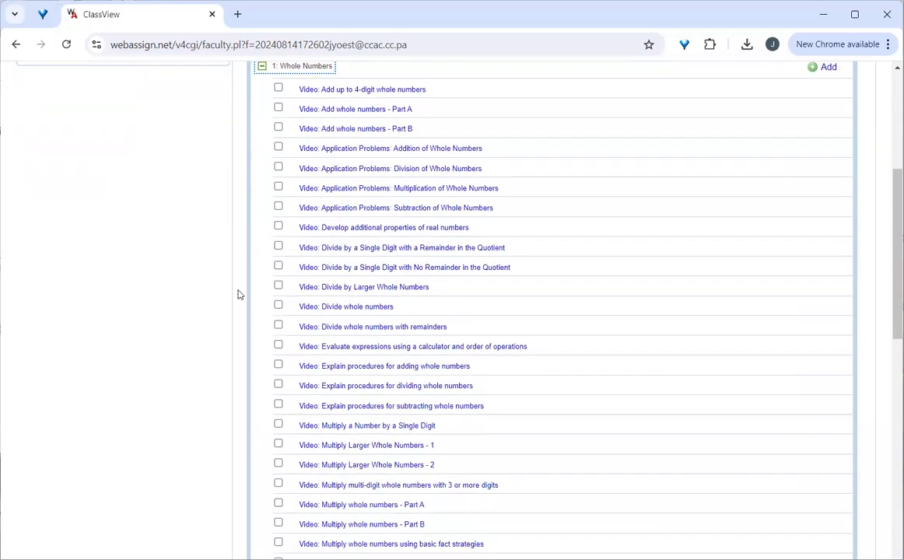
{"action": "scroll", "coordinate": [216, 445], "scroll_direction": "up", "scroll_amount": 4}
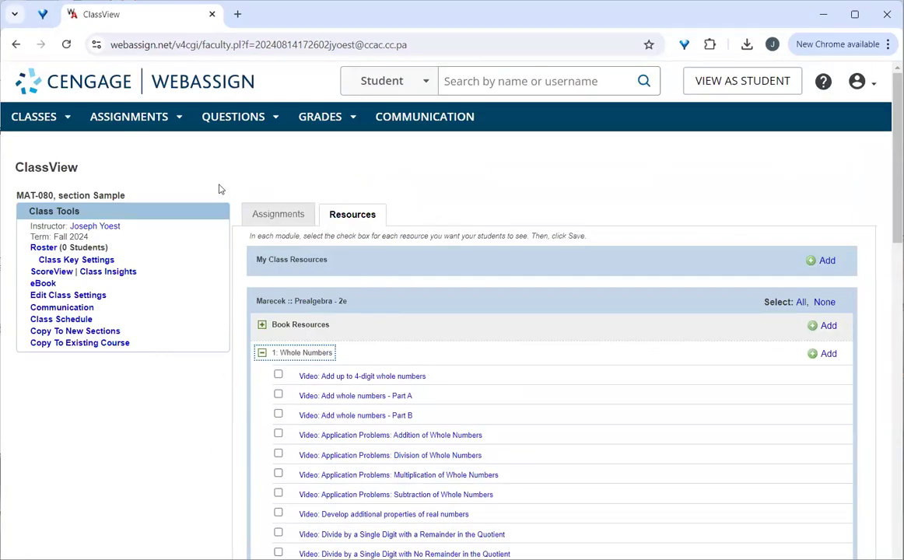
Open the class Gradebook and display all students as well as the faculty with student access.
{"action": "left_click", "coordinate": [327, 117]}
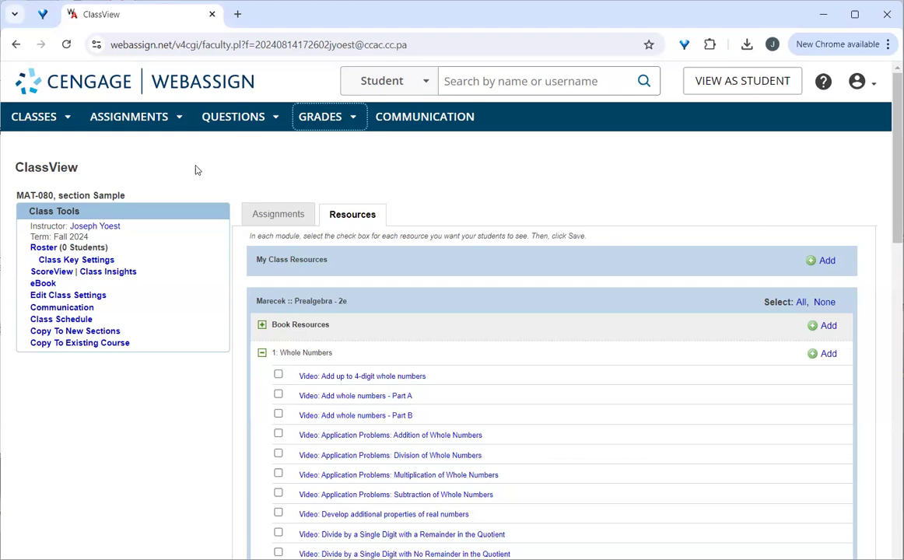
{"action": "left_click", "coordinate": [324, 123]}
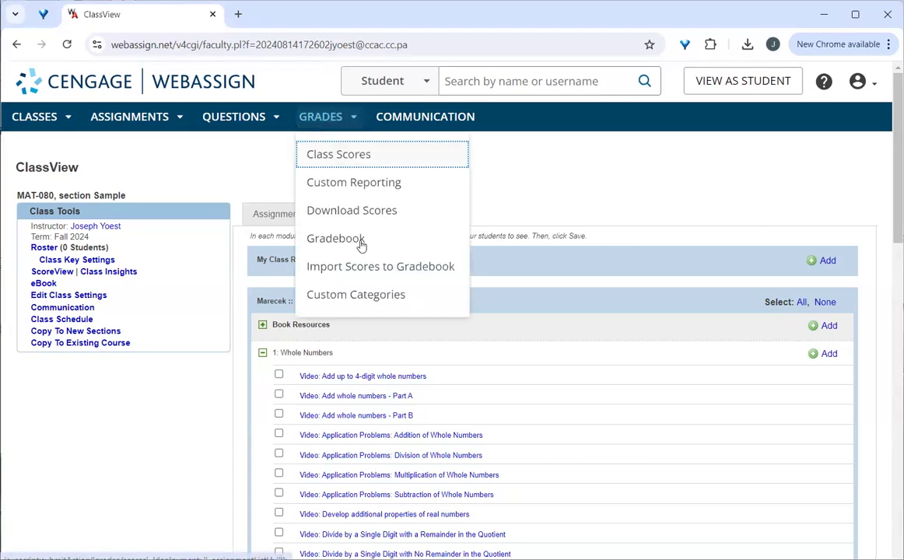
{"action": "left_click", "coordinate": [328, 230]}
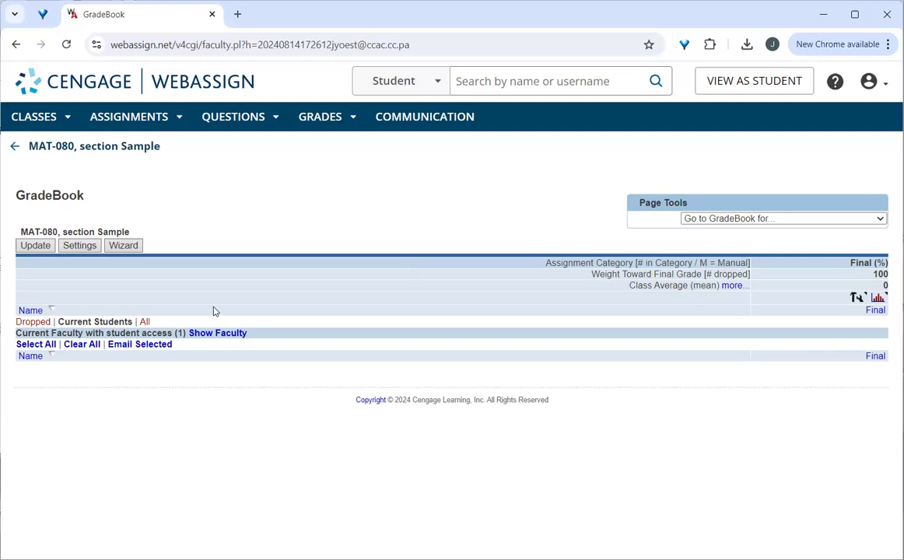
{"action": "left_click", "coordinate": [145, 322]}
{"action": "left_click", "coordinate": [217, 338]}
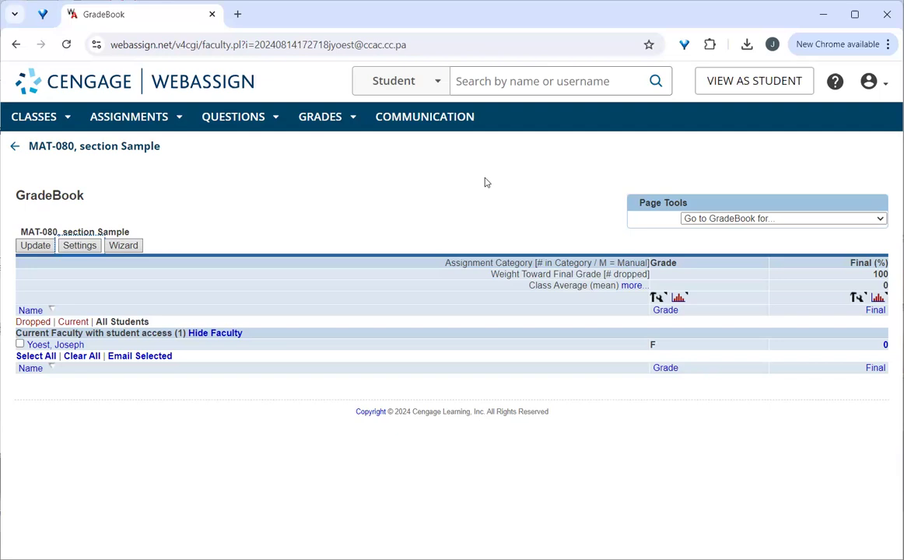
{"action": "left_click", "coordinate": [77, 246]}
{"action": "left_click_drag", "start_coordinate": [16, 179], "coordinate": [169, 238]}
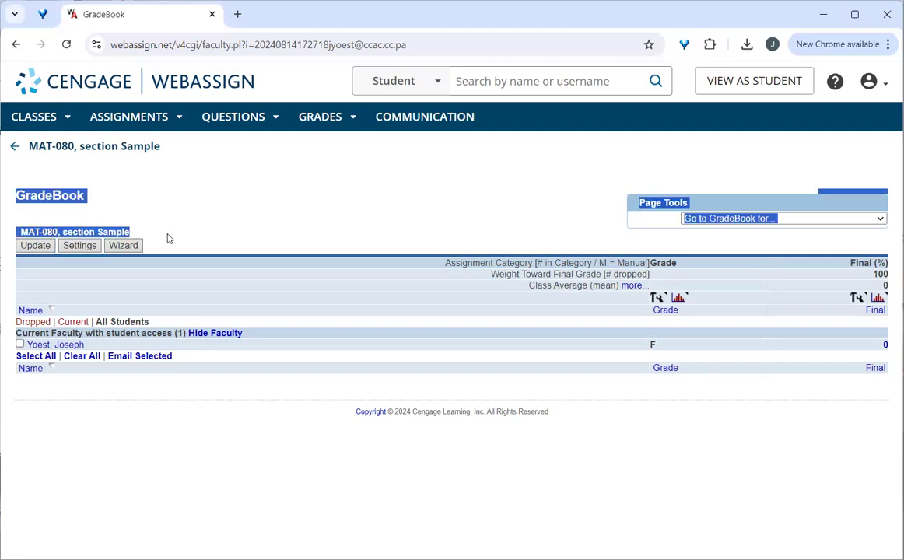
{"action": "left_click", "coordinate": [246, 435]}
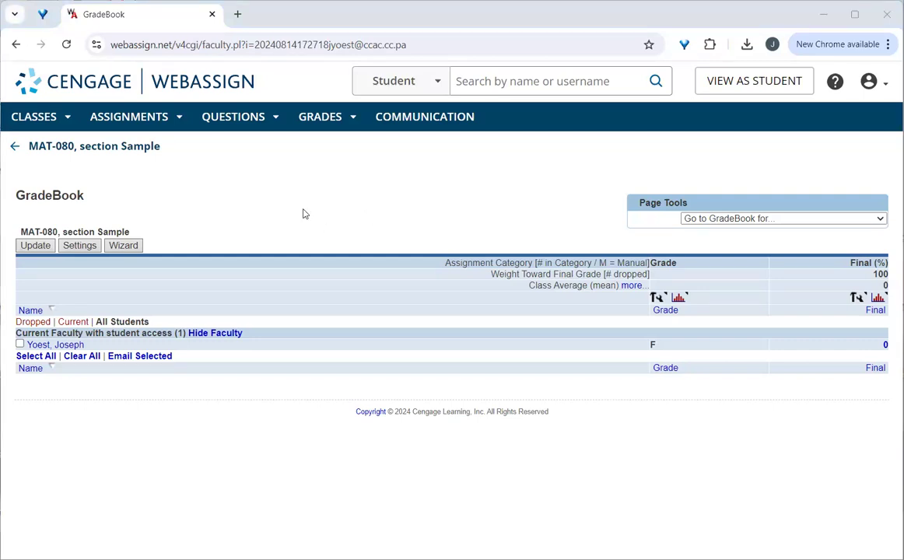
{"action": "left_click", "coordinate": [303, 210]}
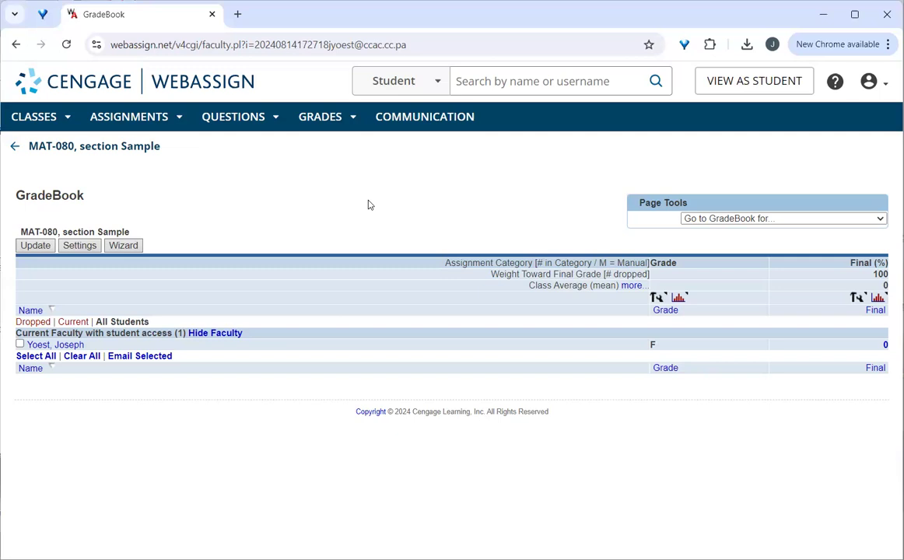